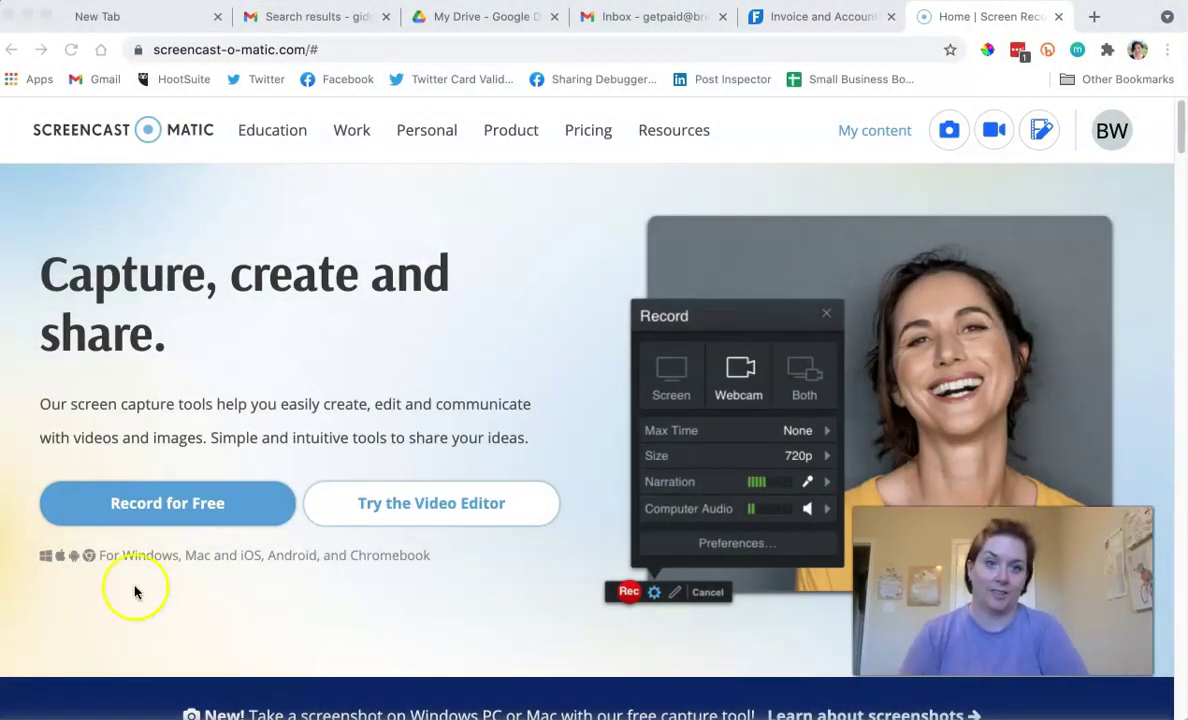
Open the Screencast-O-Matic pricing page and scroll to the Deluxe $18/year plan card.
click(588, 135)
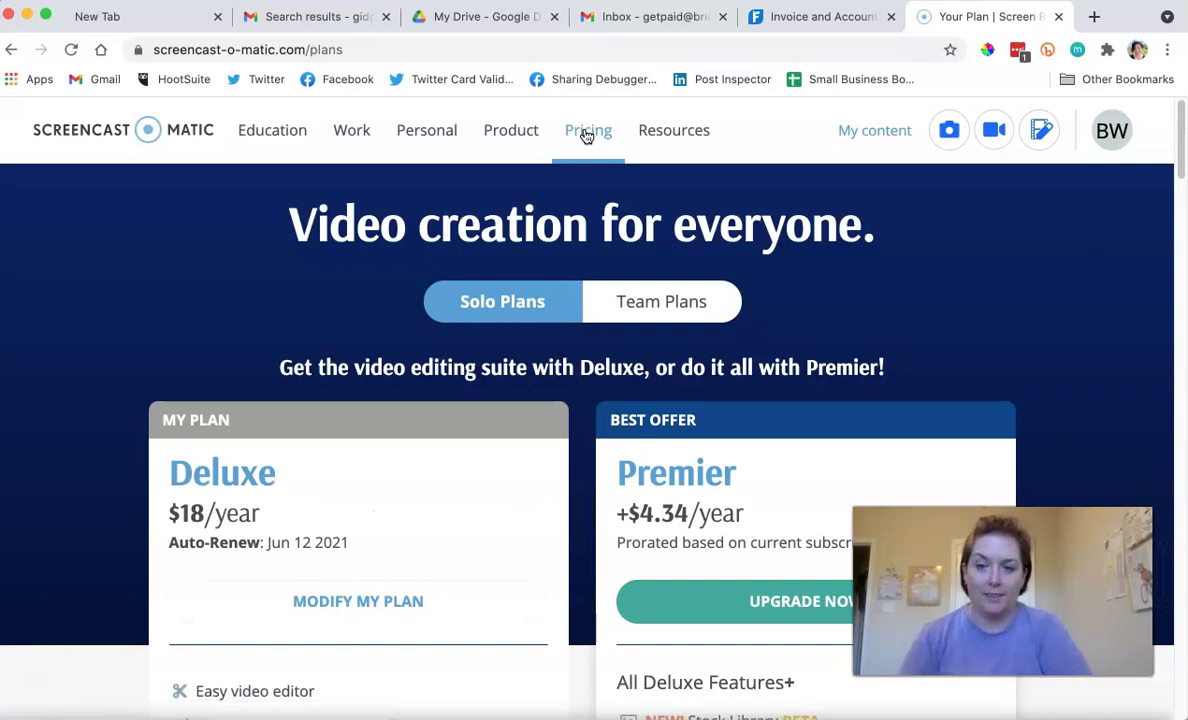
scroll(238, 328, down, 2)
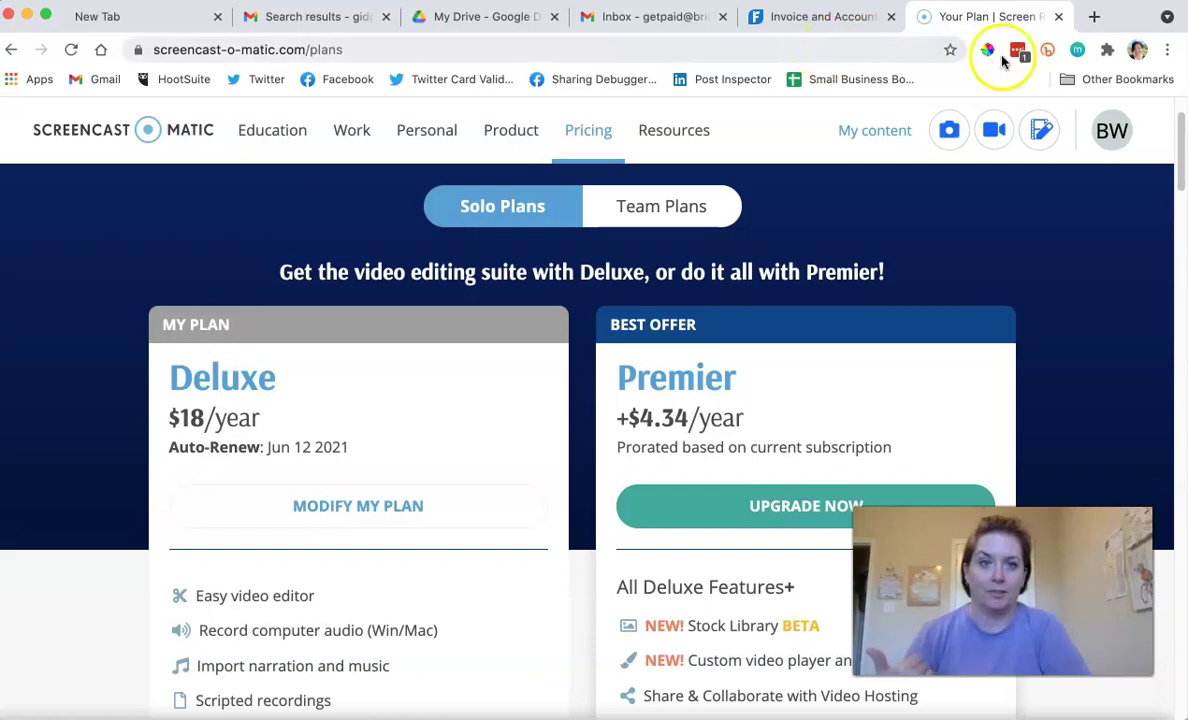
Switch to FreshBooks and bring up its pricing page at the plan cards.
click(780, 18)
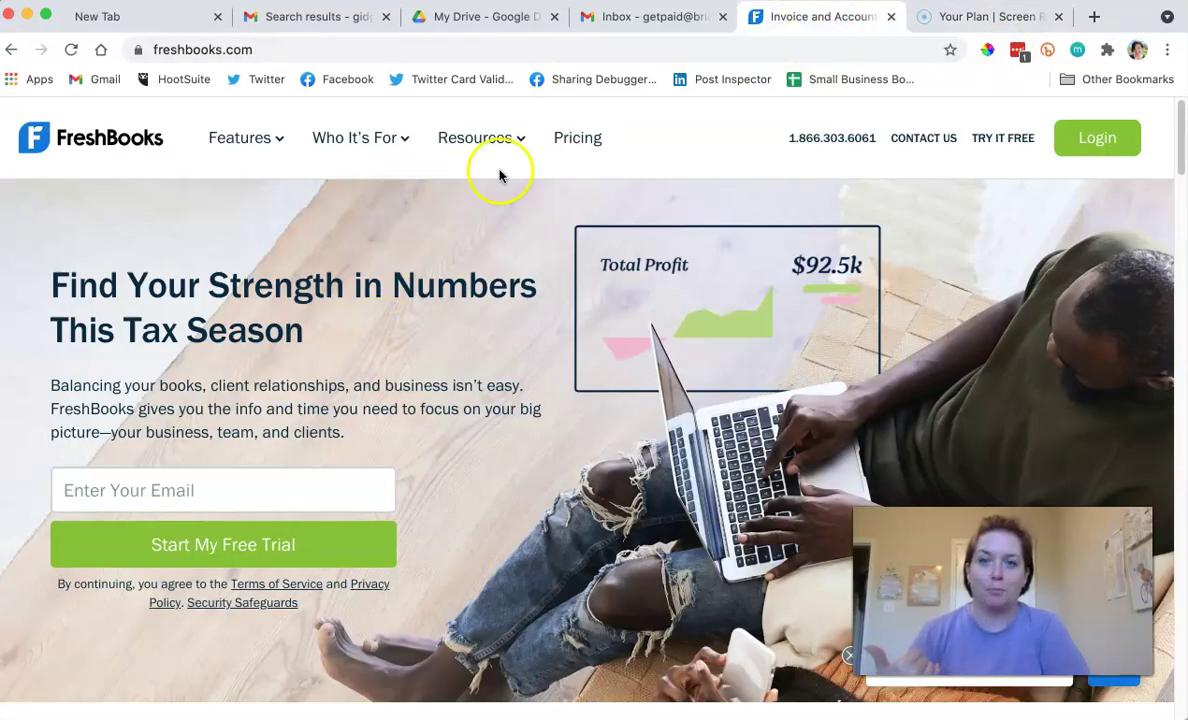
click(576, 140)
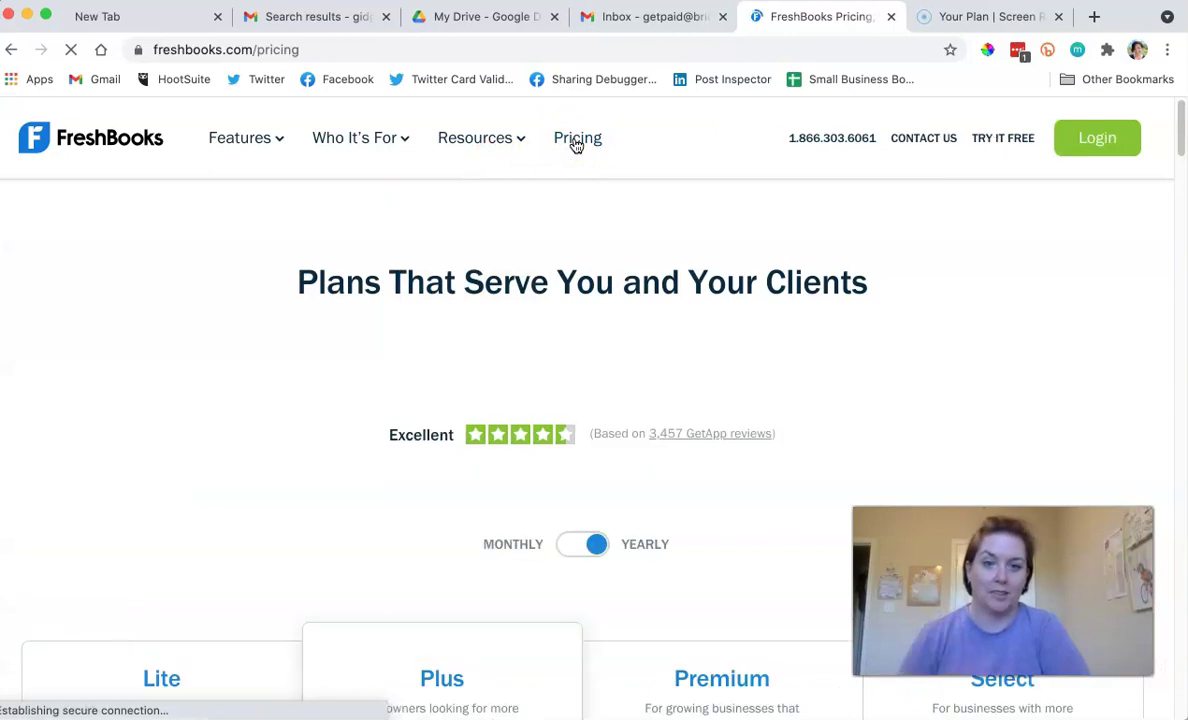
scroll(199, 318, down, 5)
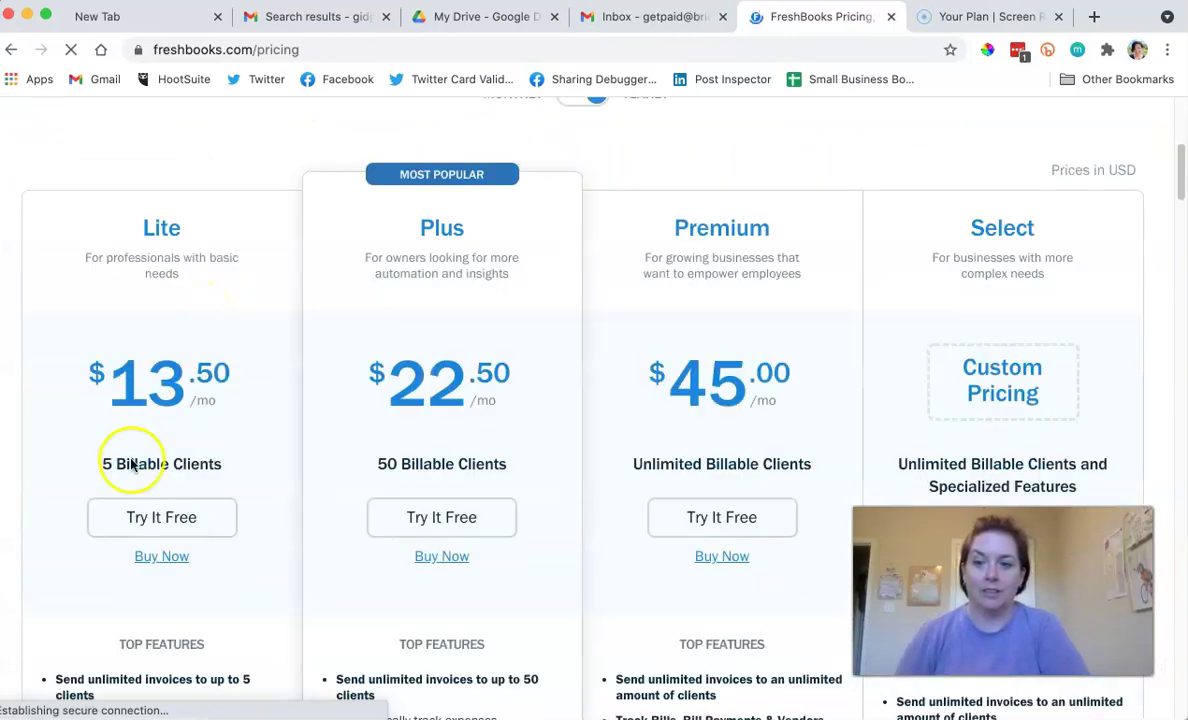
Highlight the Lite plan's 5 and Plus plan's 50 Billable Clients limits.
drag(240, 460, 79, 467)
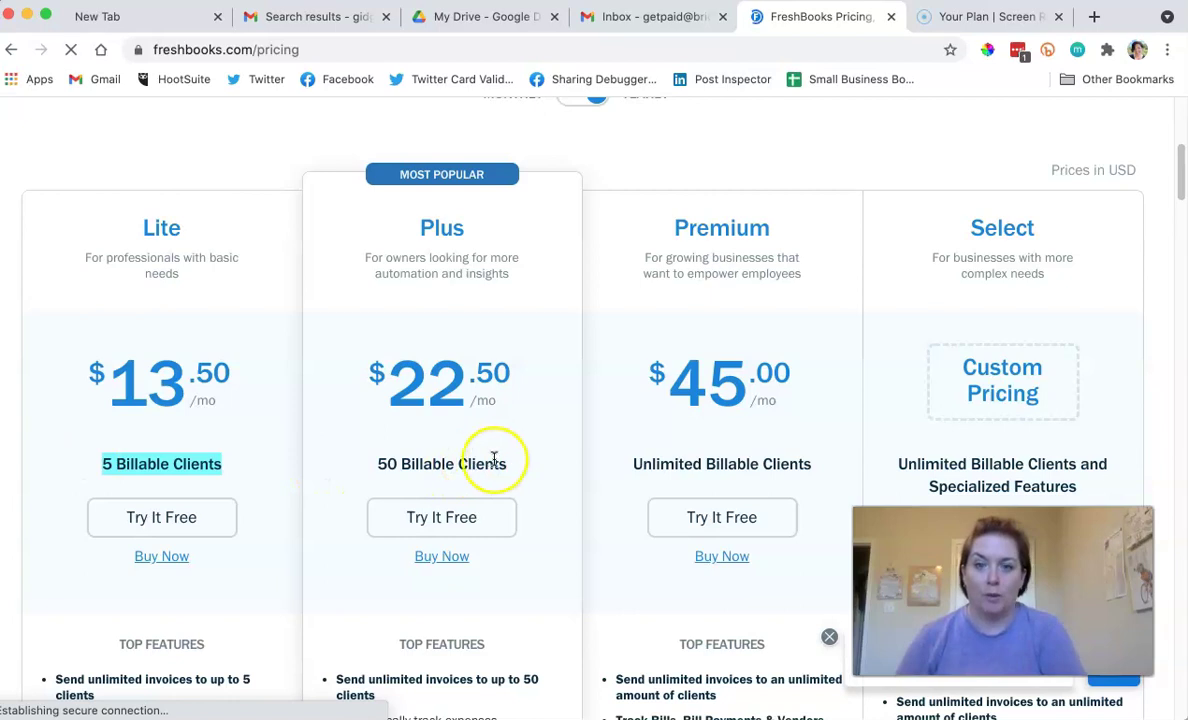
drag(500, 462, 354, 469)
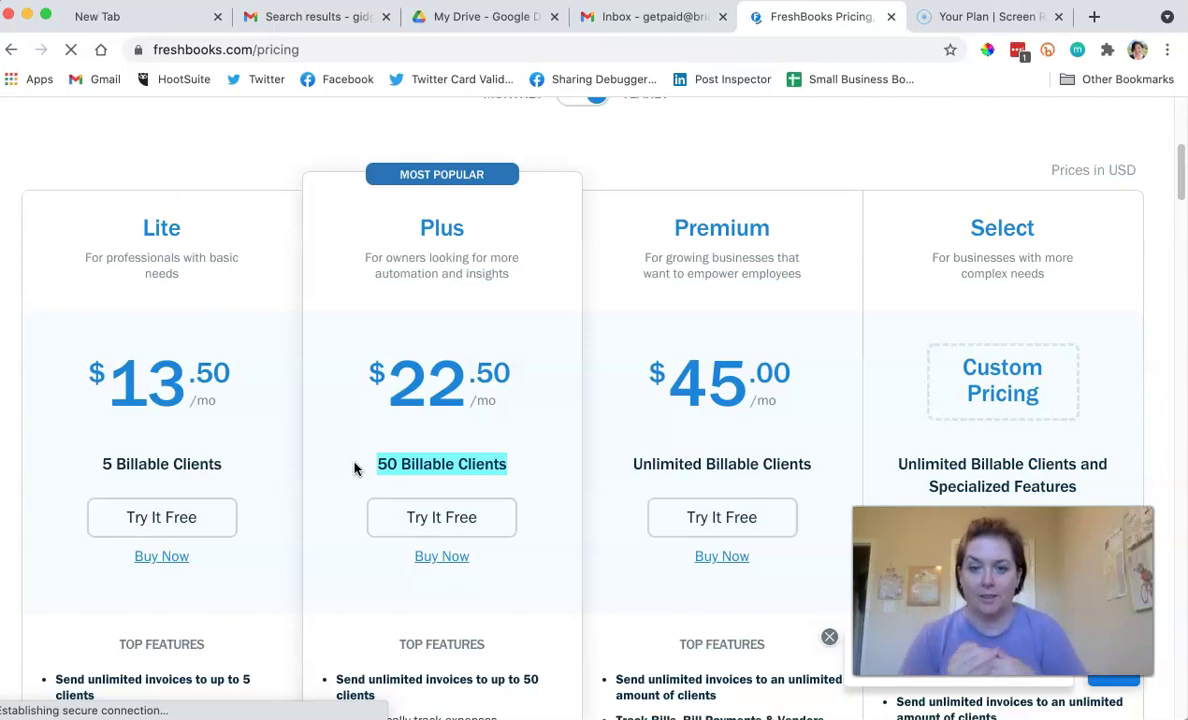
scroll(354, 469, down, 5)
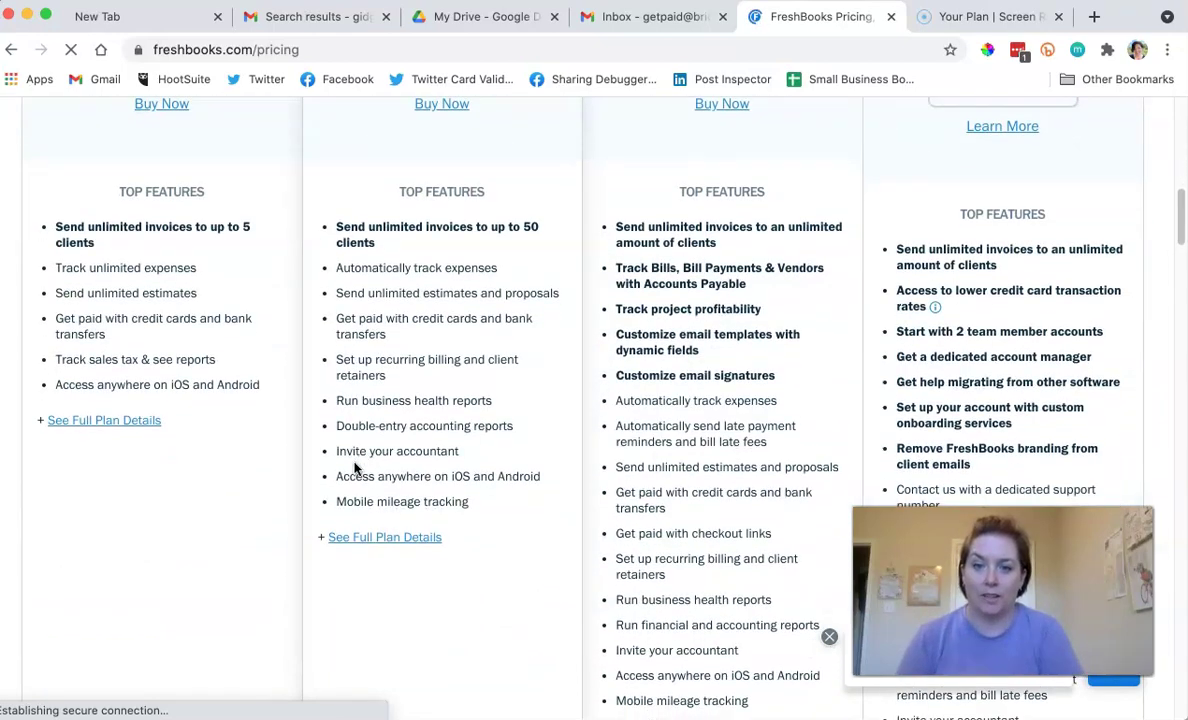
scroll(354, 469, up, 3)
click(163, 465)
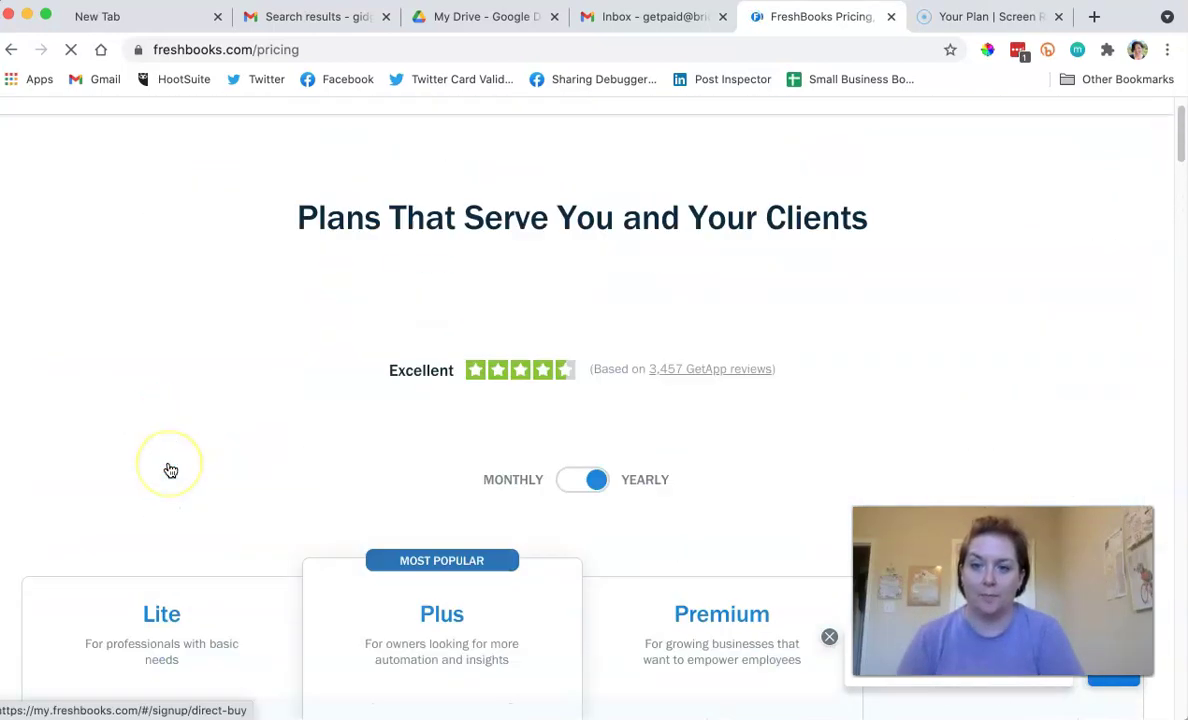
scroll(168, 470, down, 5)
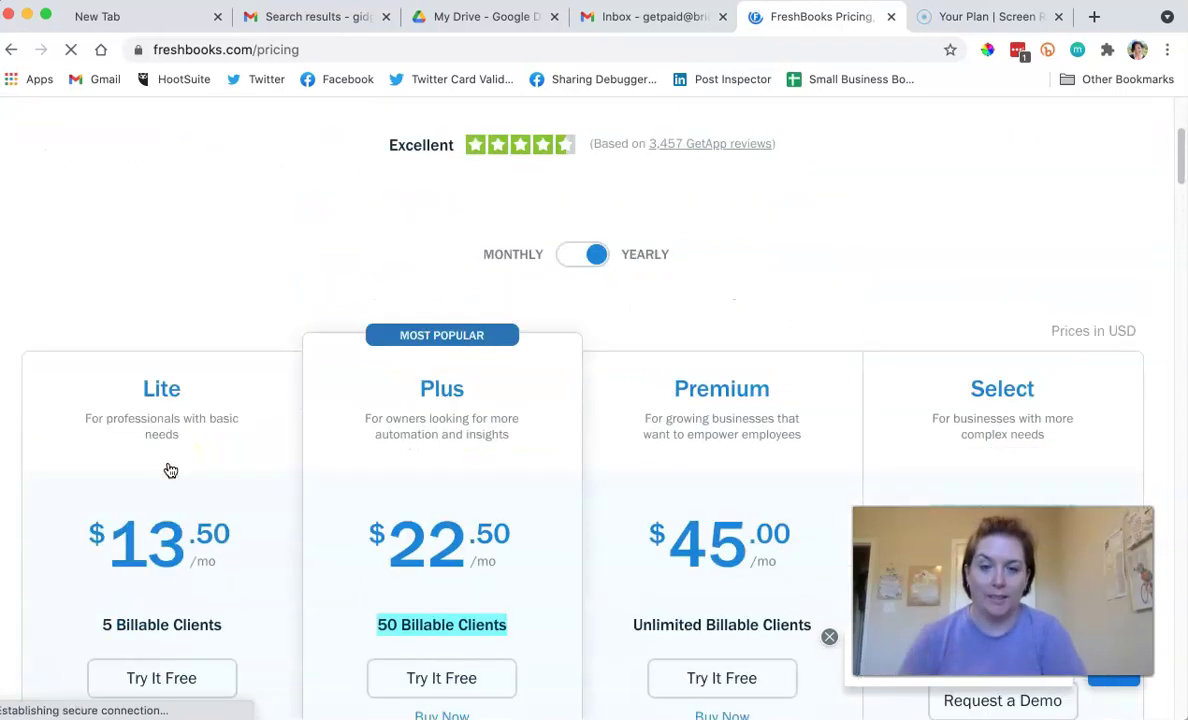
Compare yearly and monthly billing, settling on monthly ($15, $25, $50), and review Top Features.
click(602, 193)
click(570, 202)
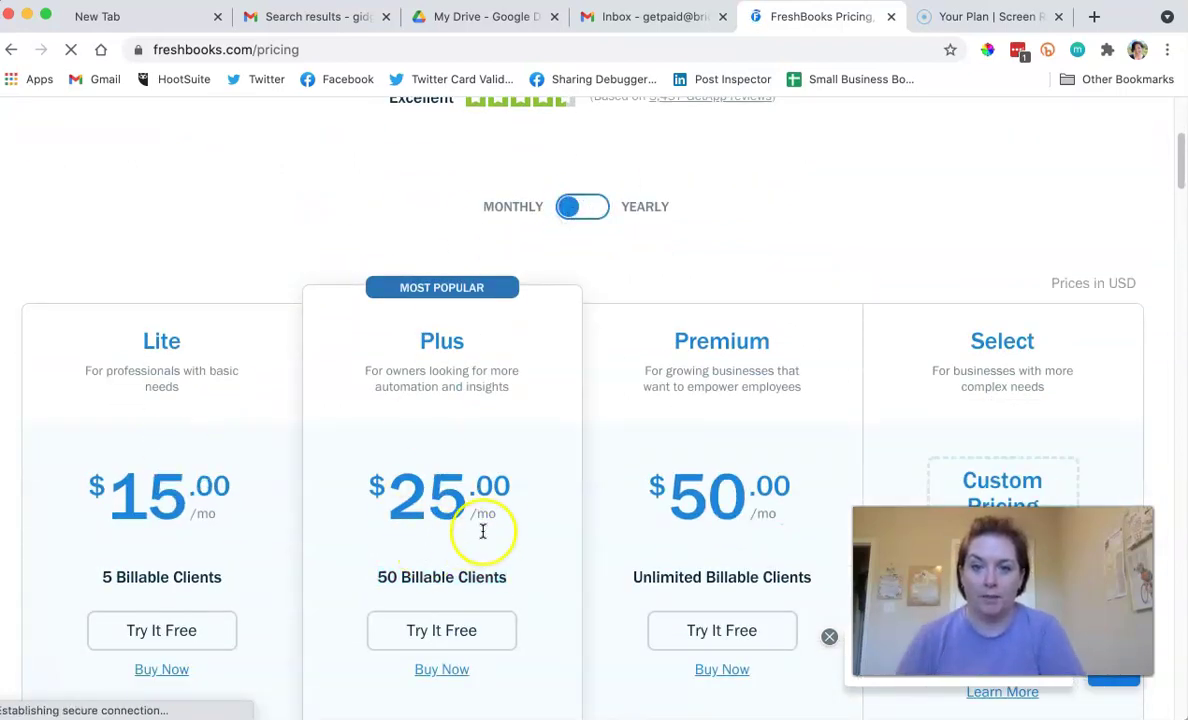
click(571, 213)
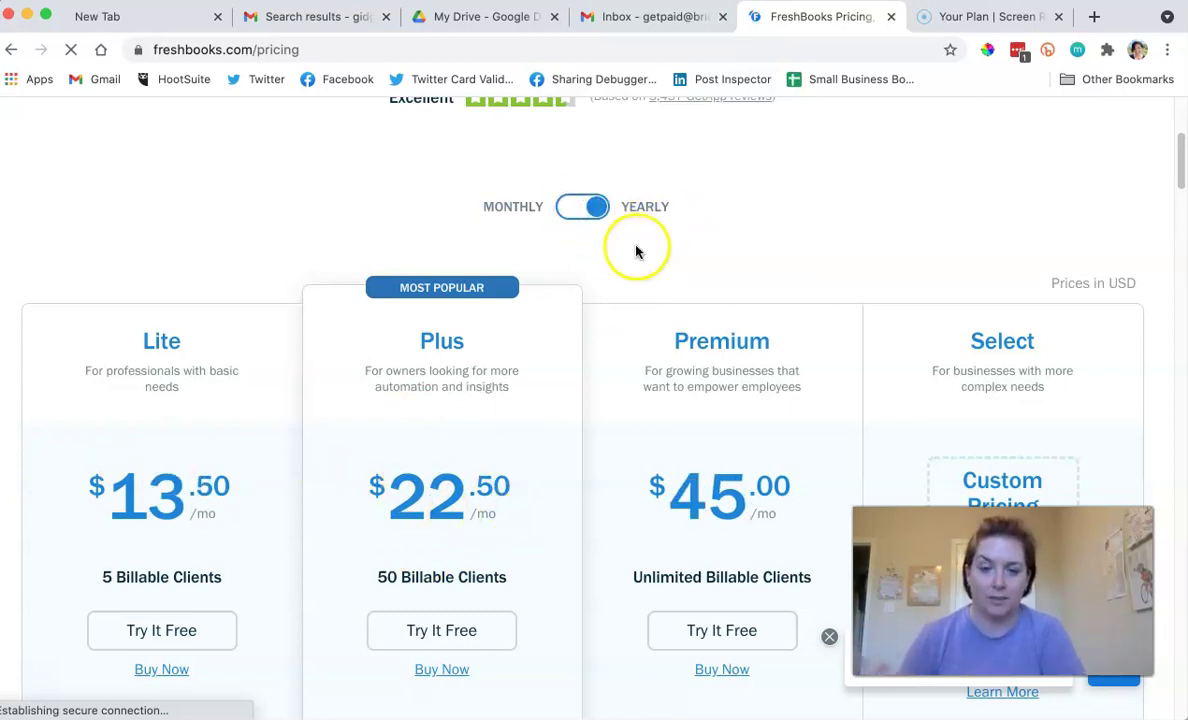
click(592, 210)
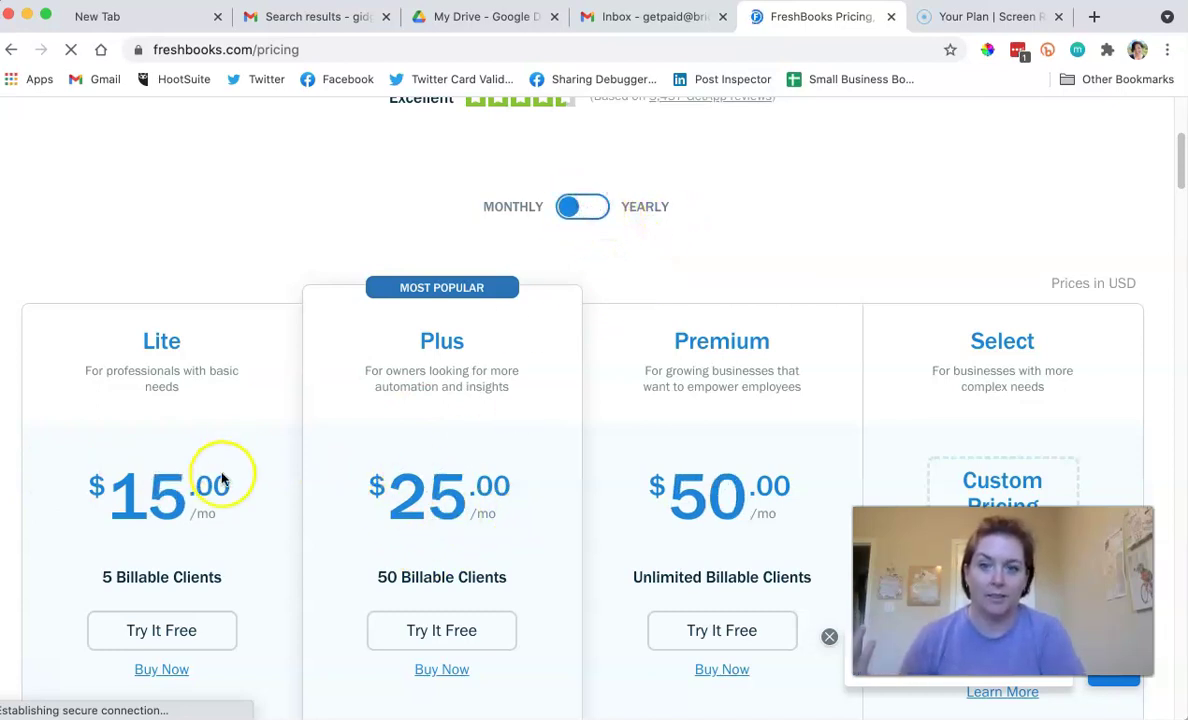
scroll(221, 478, down, 2)
scroll(200, 470, down, 1)
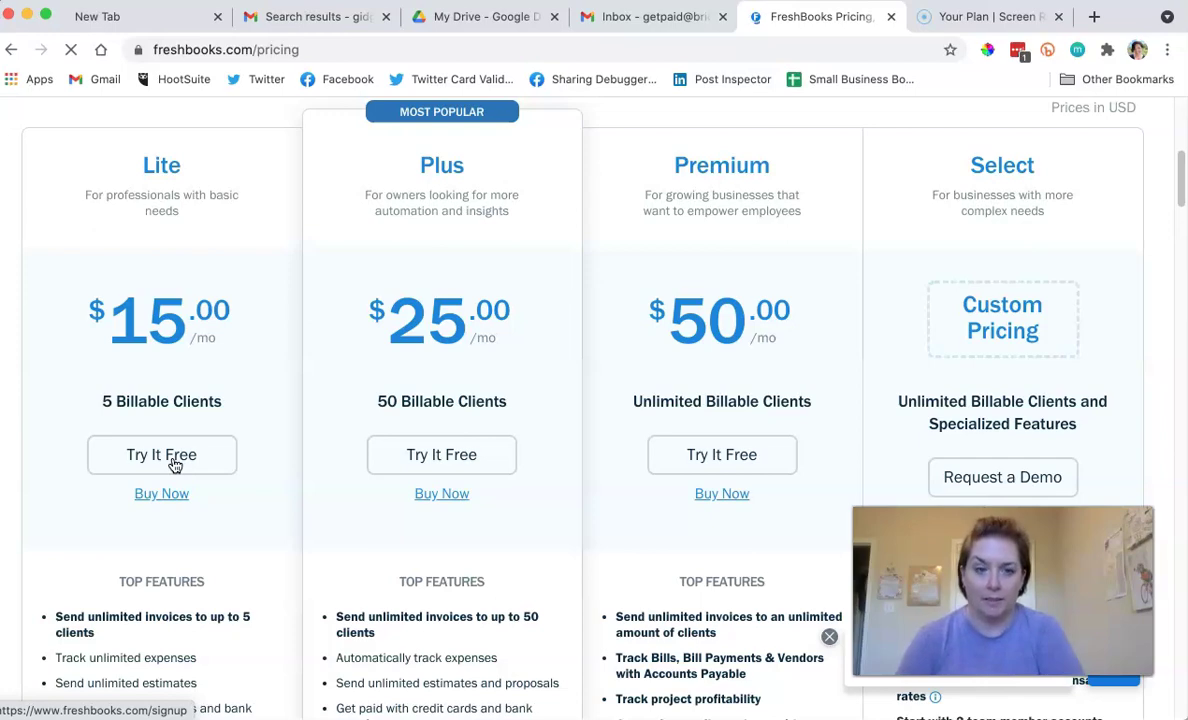
scroll(175, 462, down, 4)
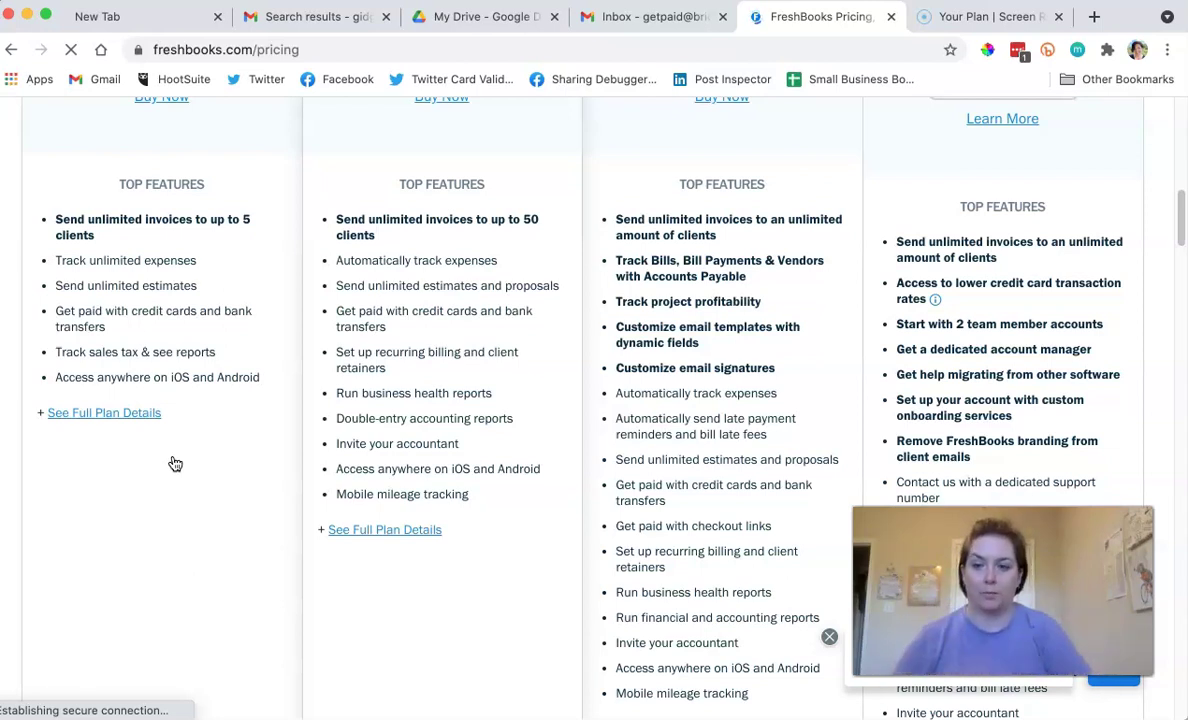
scroll(143, 412, up, 5)
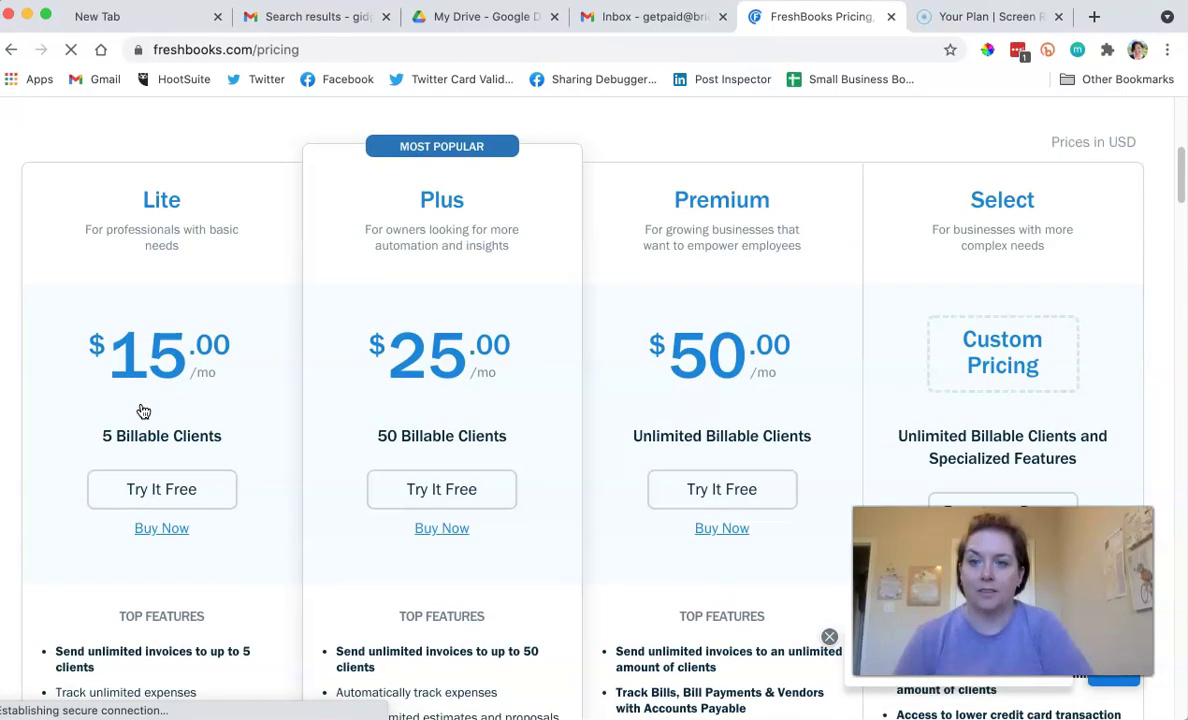
Start a Lite free trial, entering the signup email address and password.
click(168, 490)
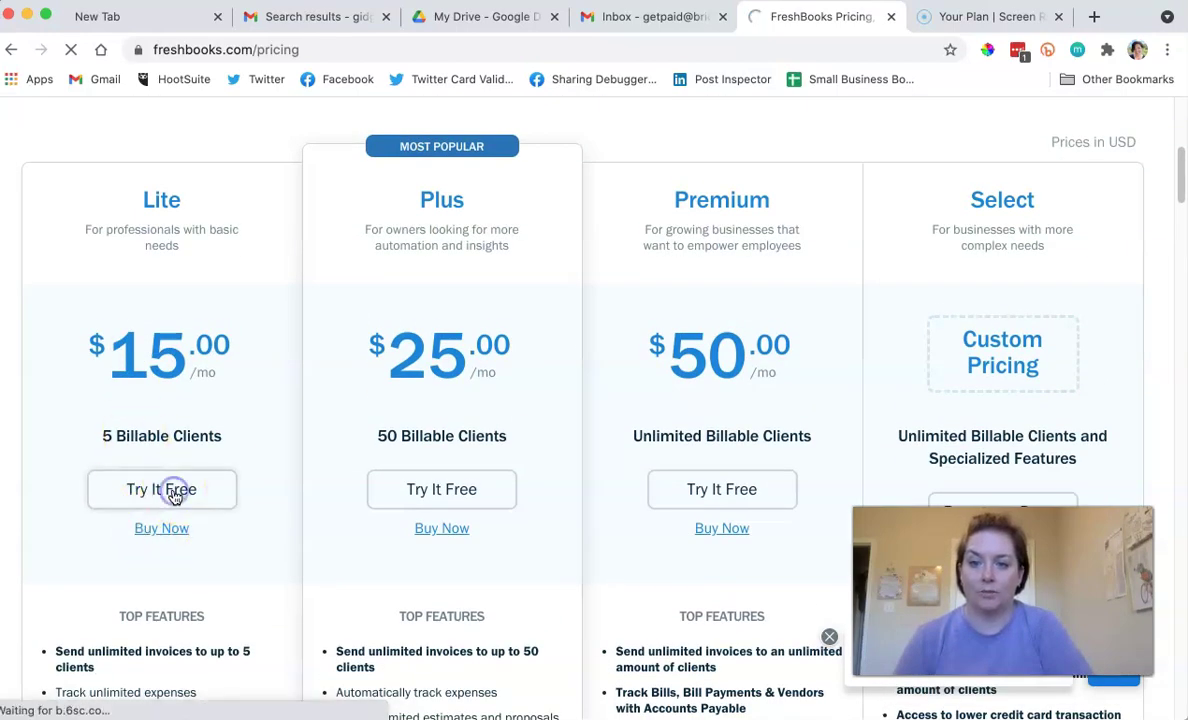
click(441, 370)
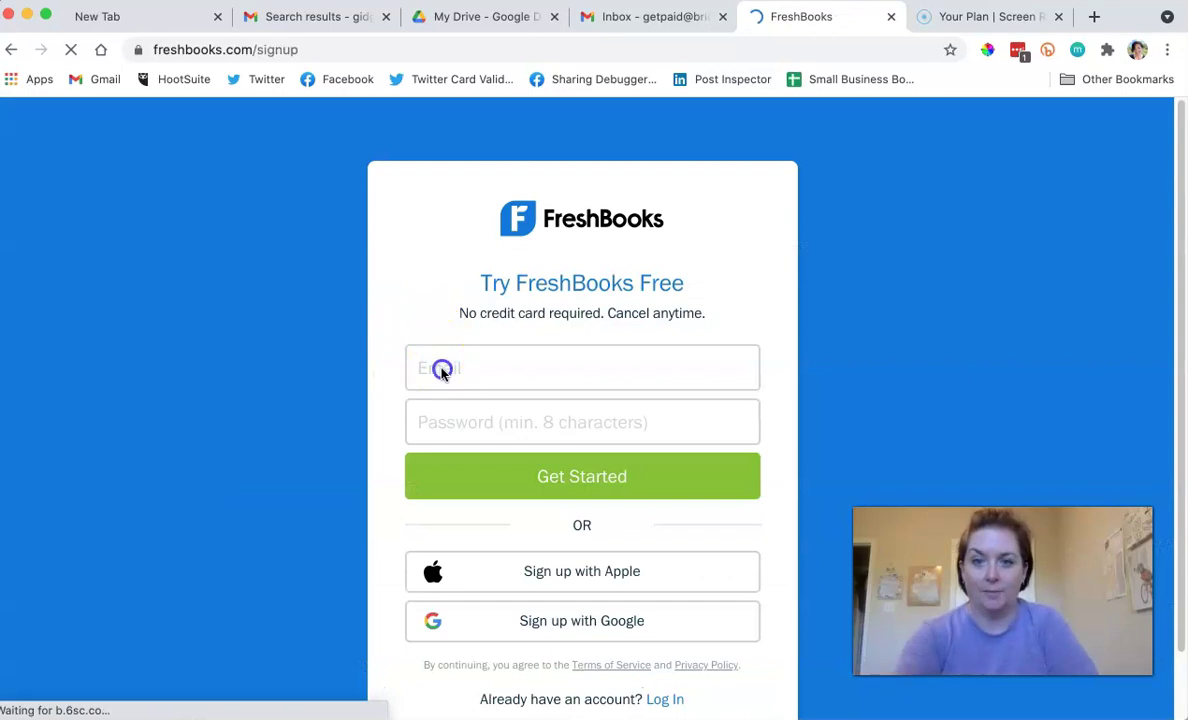
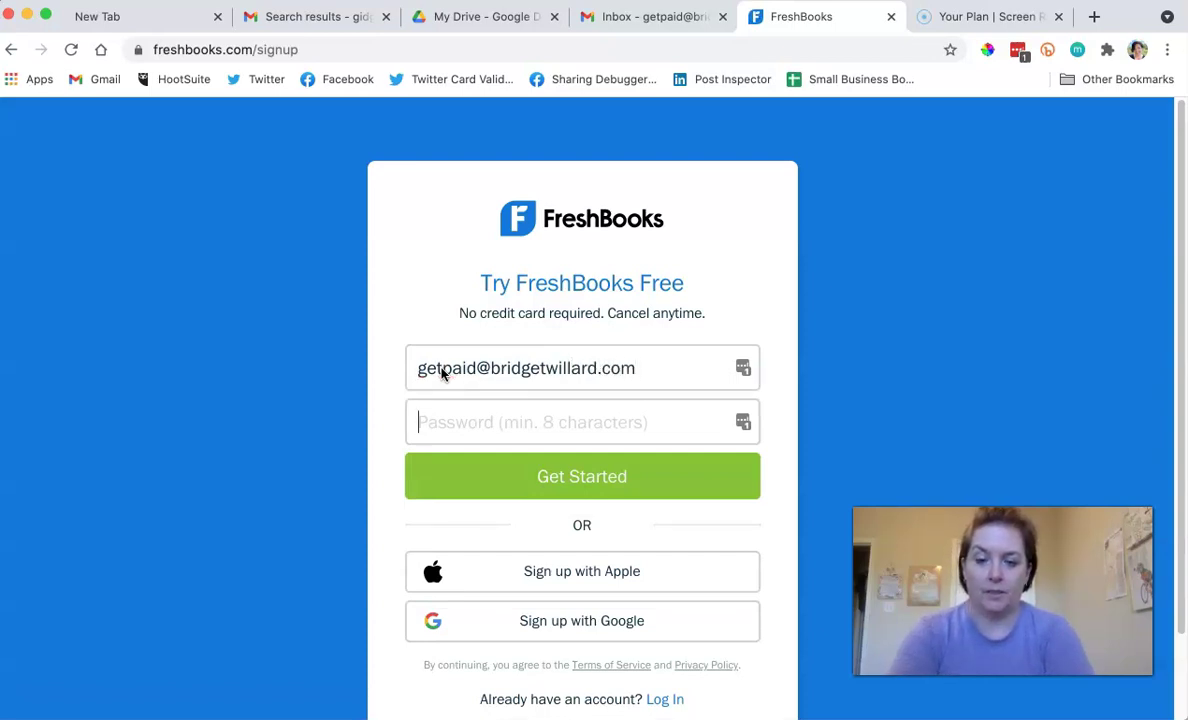
text(•)
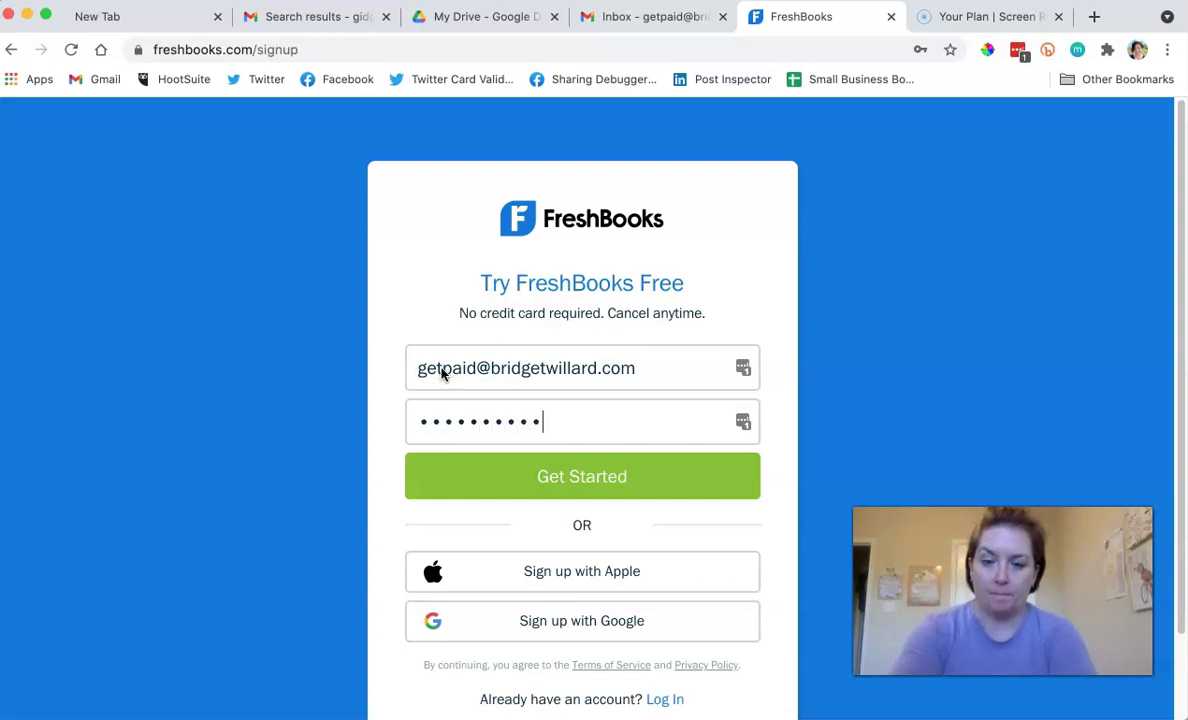
text(•)
click(503, 474)
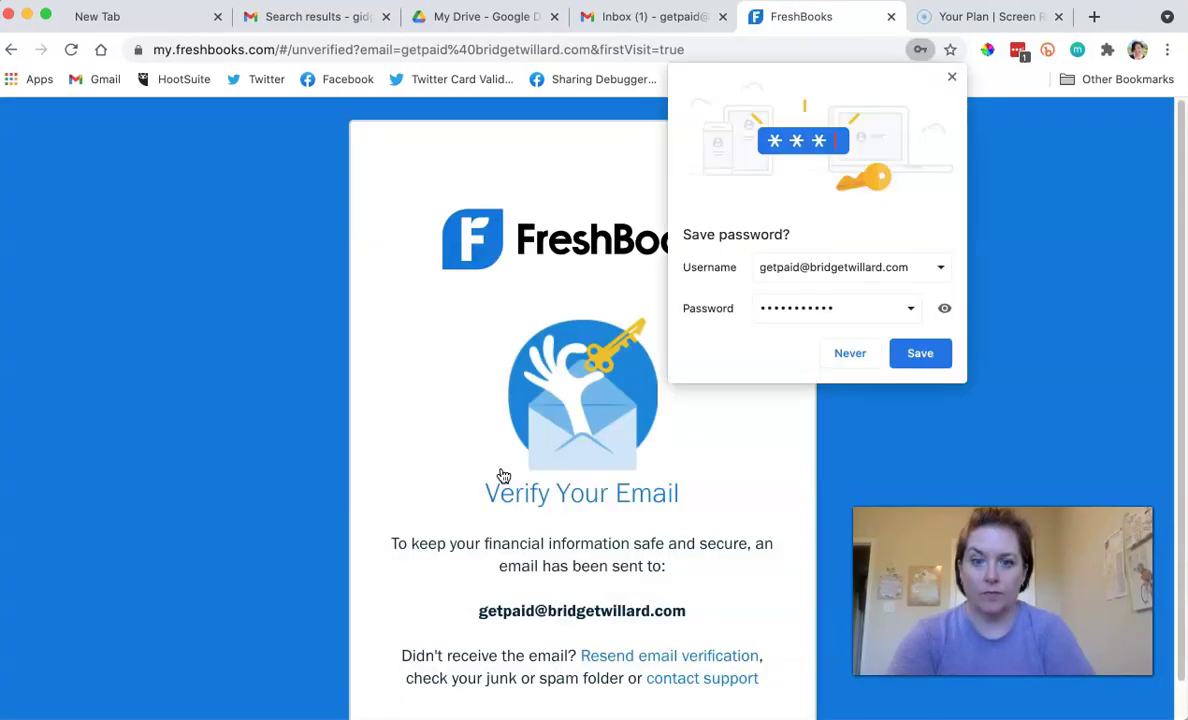
Save the new login in the browser's password manager and dismiss the warning.
click(918, 351)
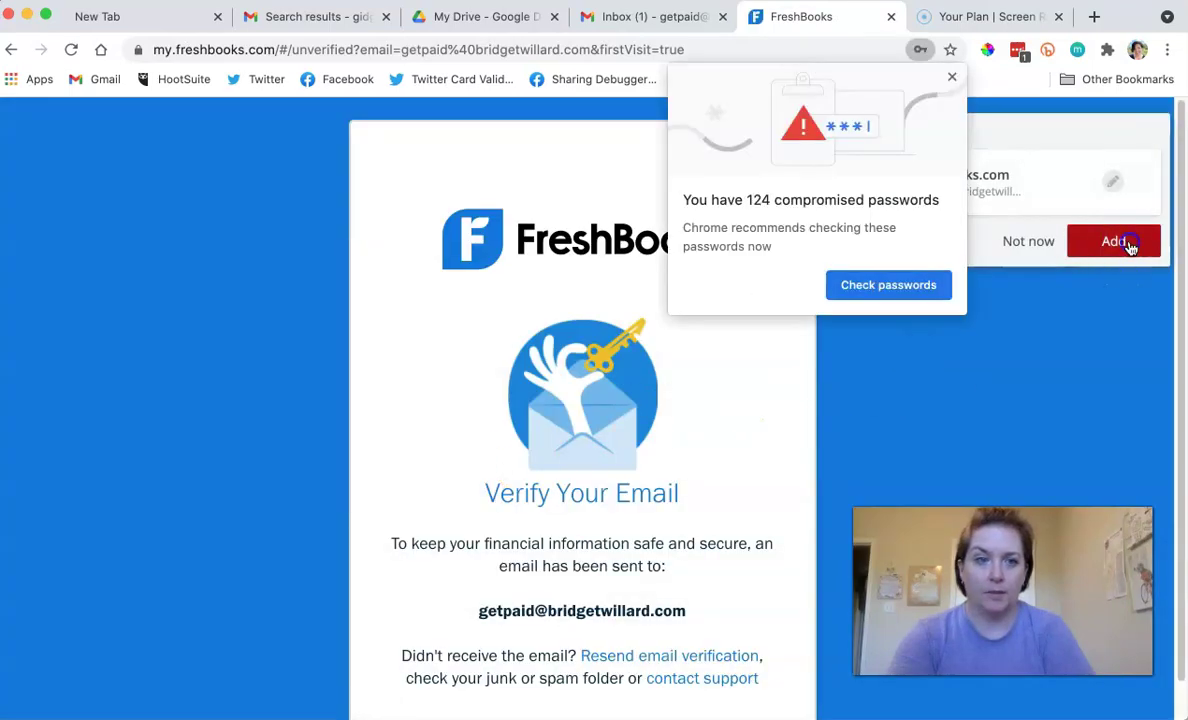
click(1119, 243)
click(955, 77)
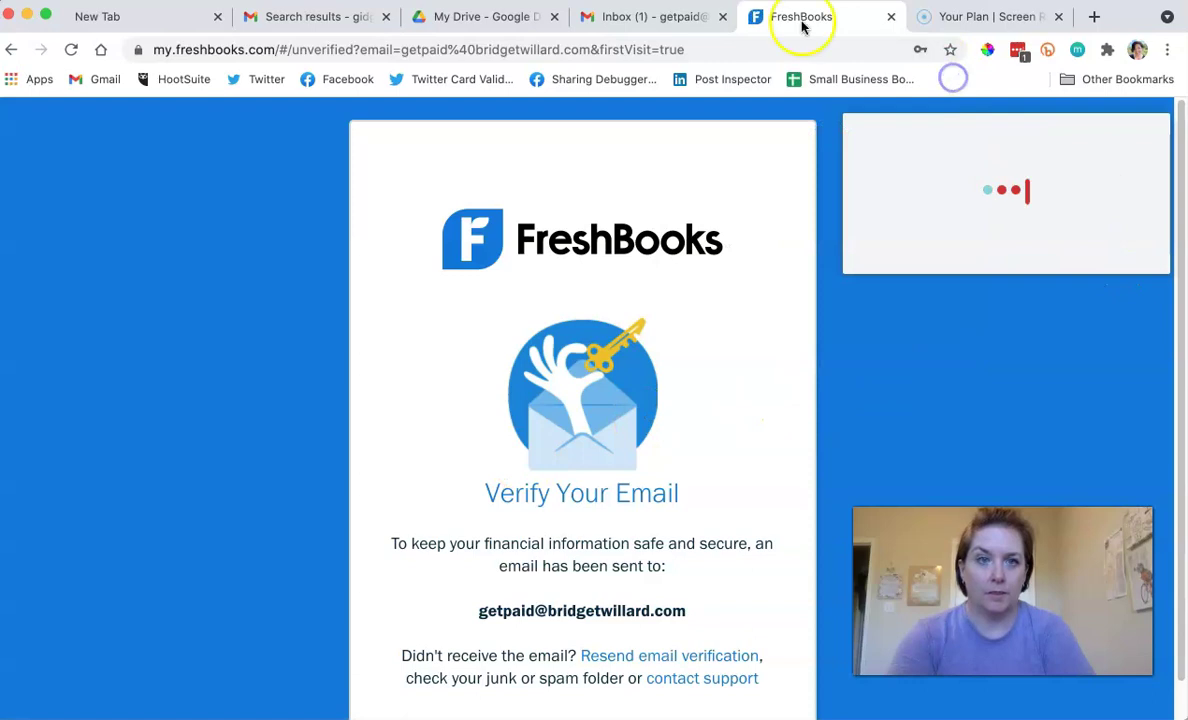
In Gmail, open the FreshBooks email and click Verify My Email.
click(630, 18)
click(524, 220)
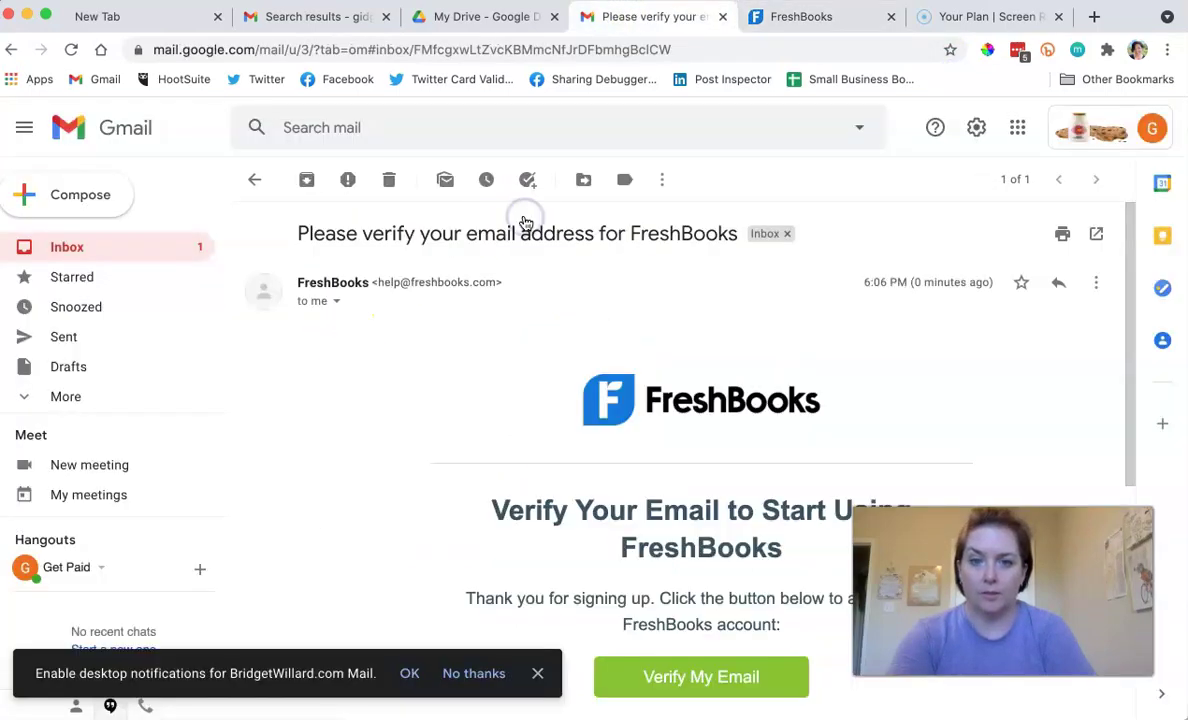
scroll(600, 260, down, 4)
click(651, 289)
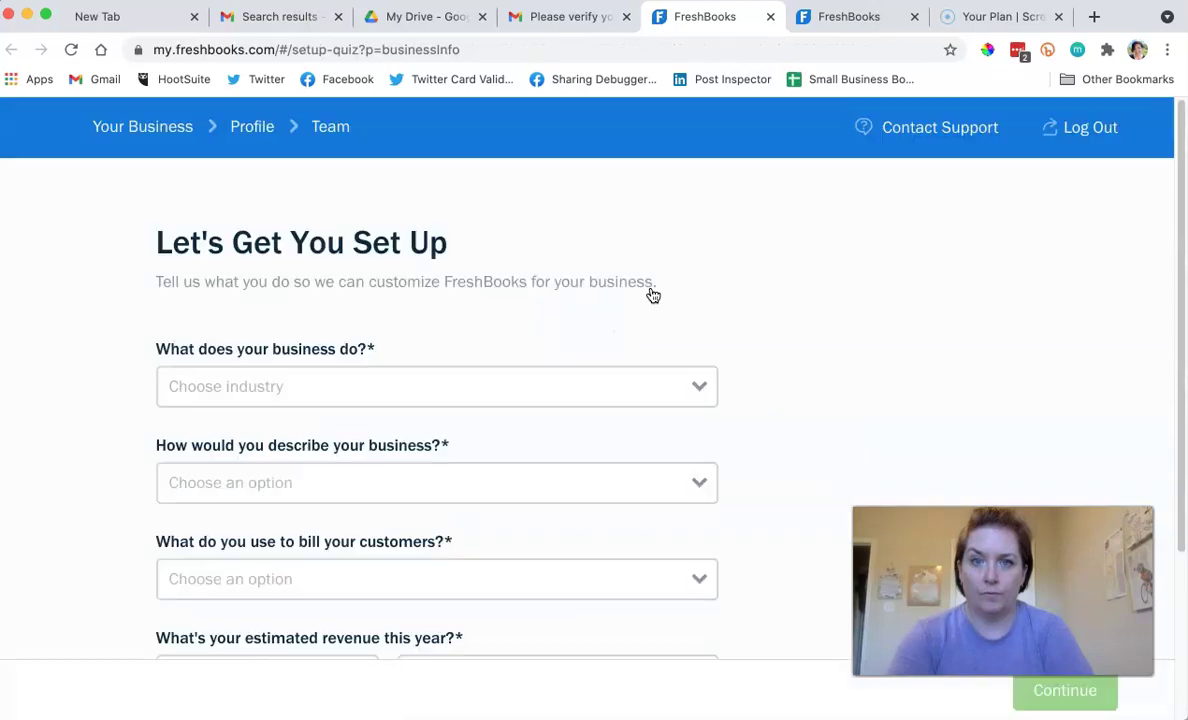
Choose Marketing, Communications & Media as industry and describe it as a new full-time business.
scroll(650, 291, down, 2)
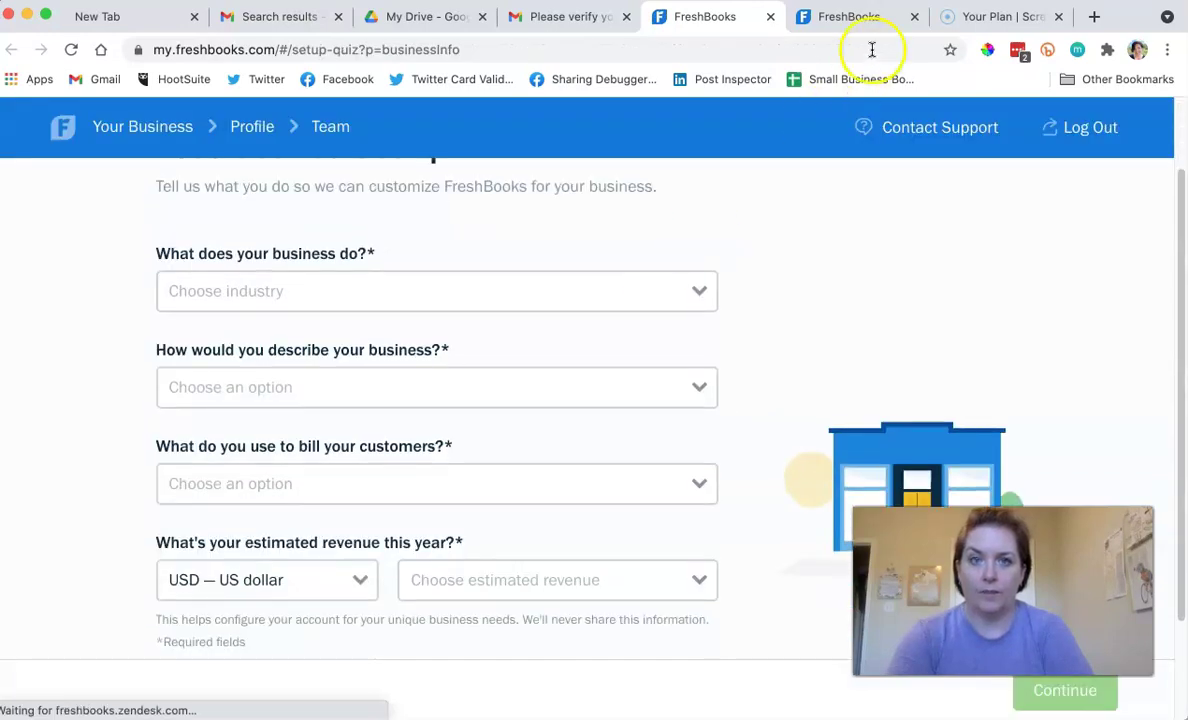
click(914, 17)
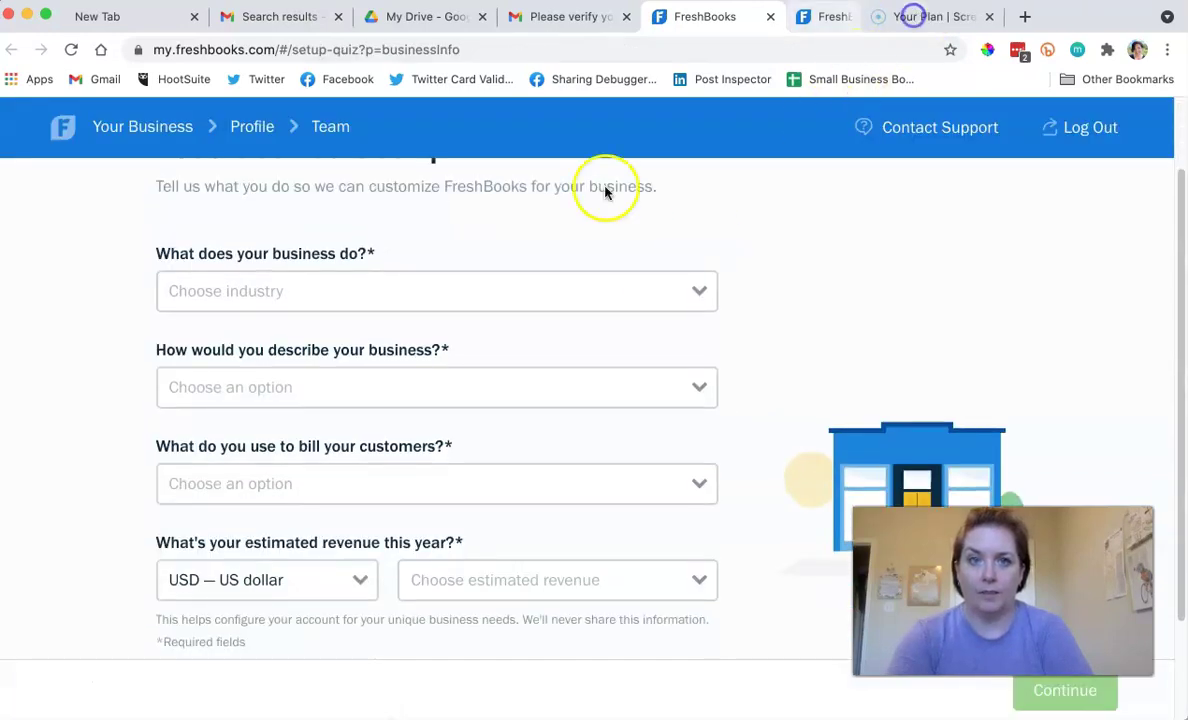
click(340, 289)
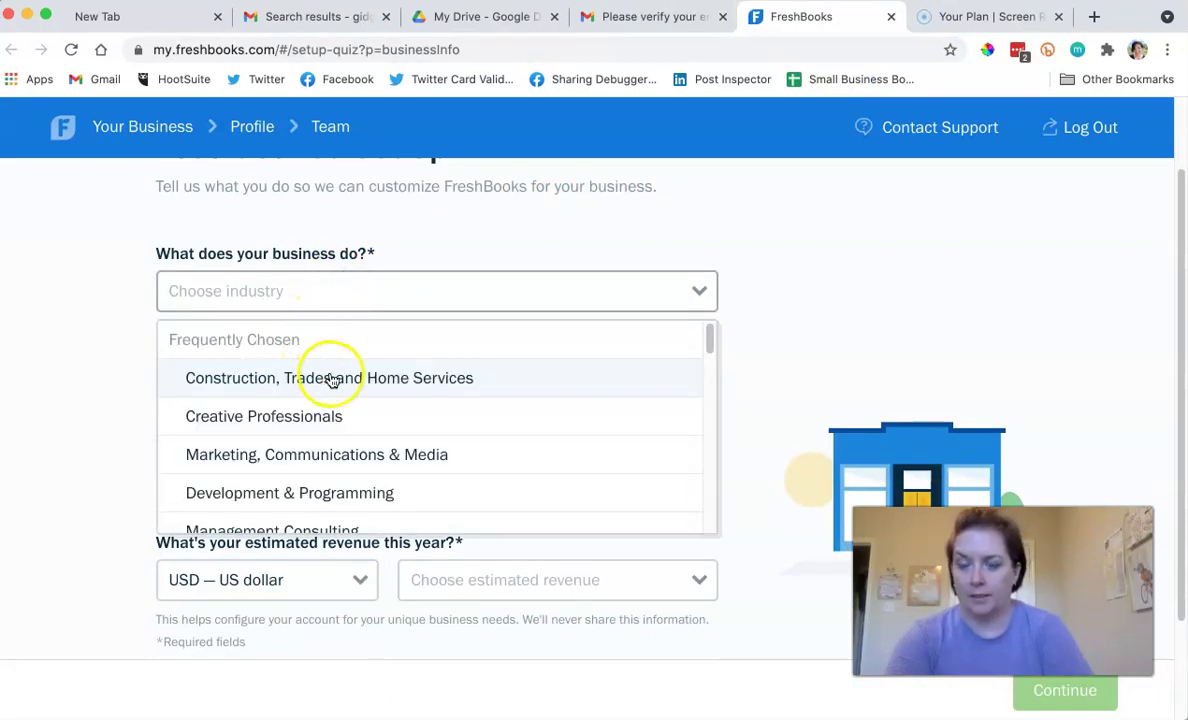
click(318, 455)
click(314, 390)
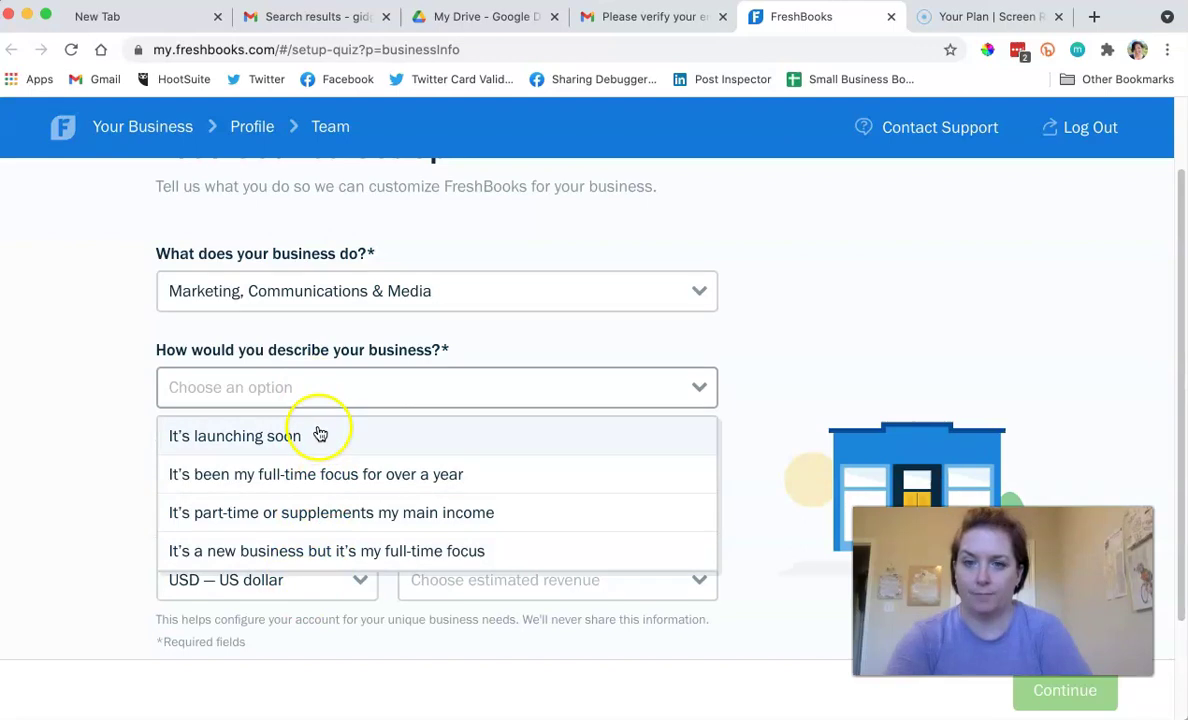
click(300, 549)
click(364, 396)
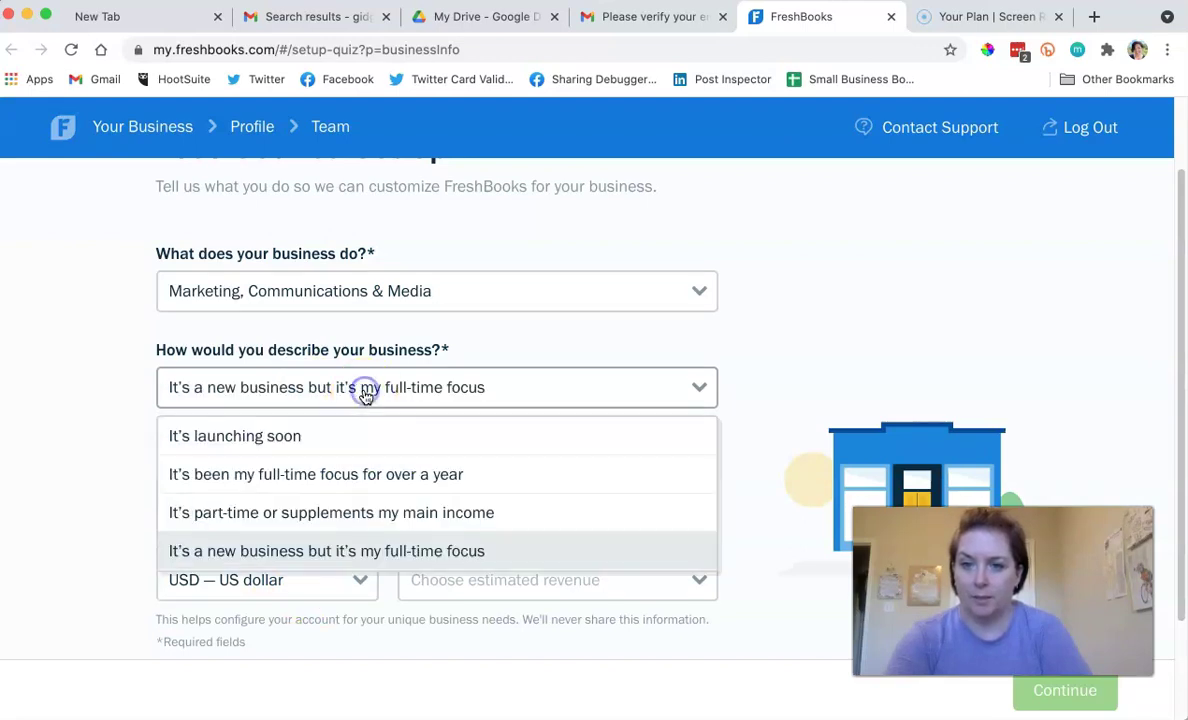
click(117, 444)
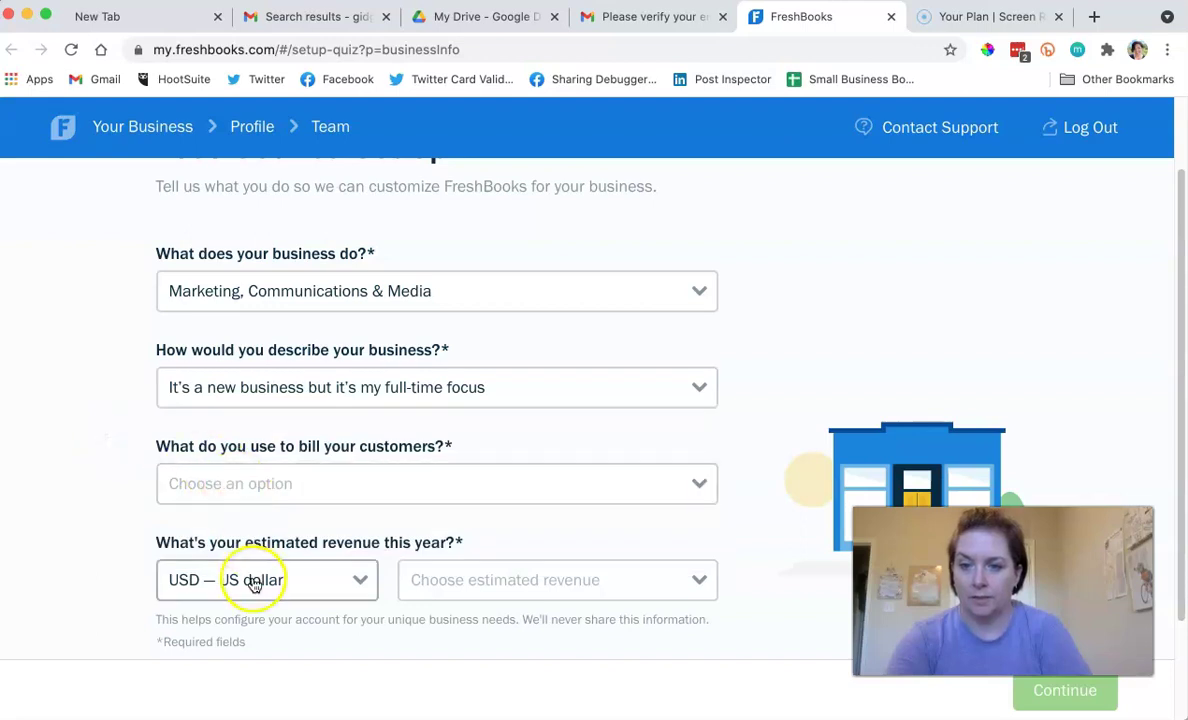
Keep USD, pick Up to $30,000 revenue and Spreadsheets and Word documents billing, then continue.
click(354, 578)
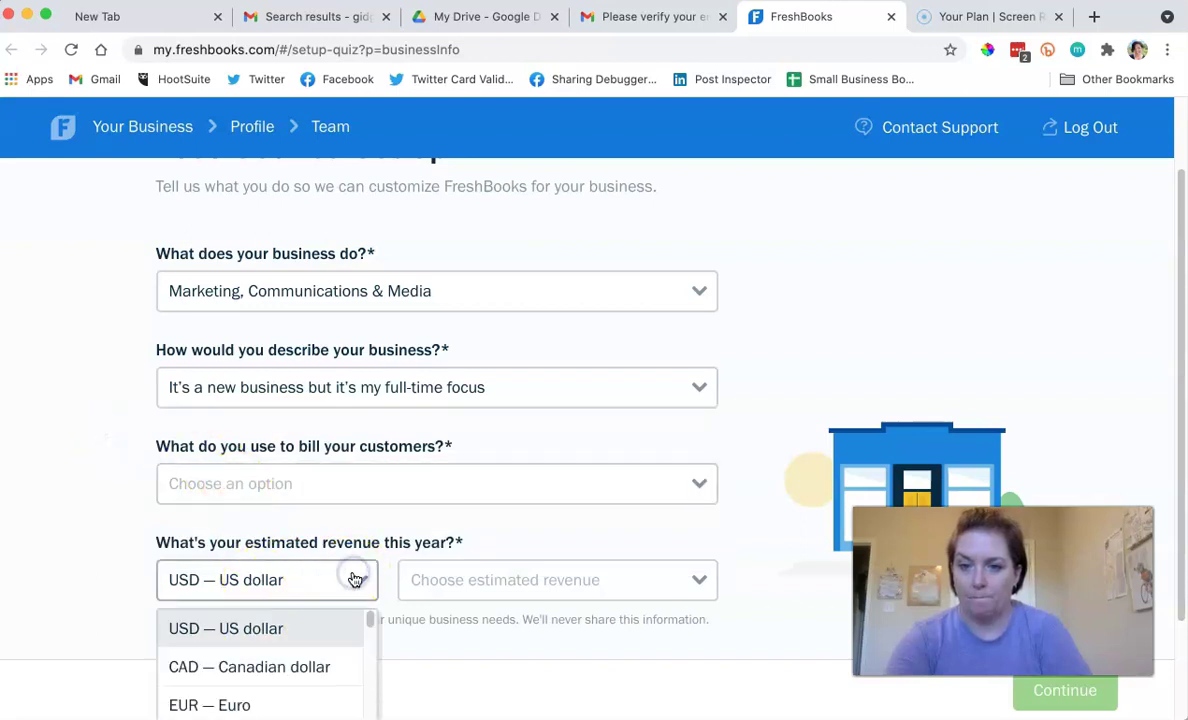
click(355, 578)
click(432, 590)
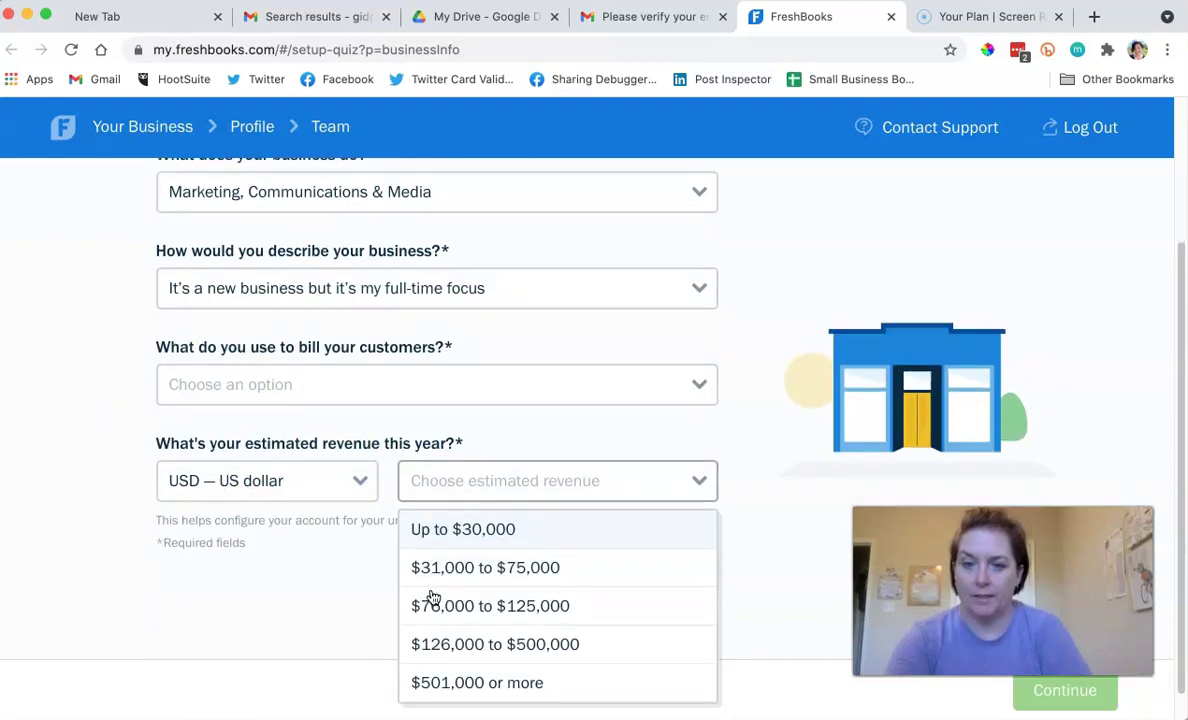
click(433, 497)
click(166, 368)
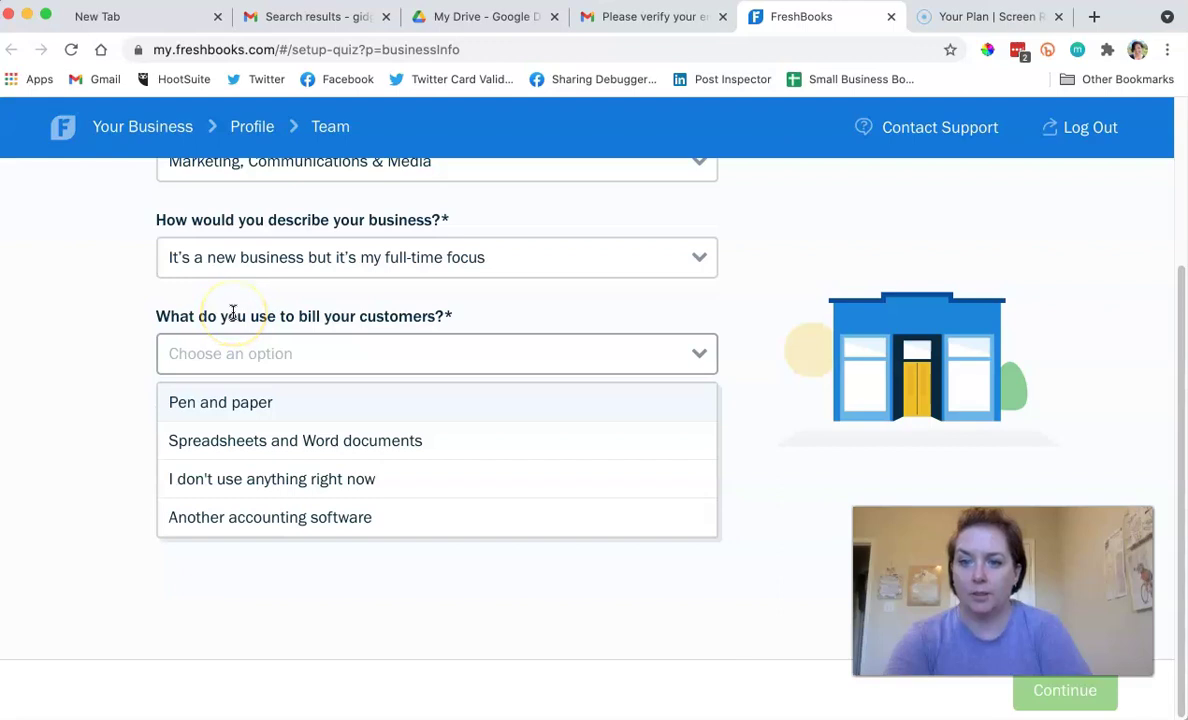
click(313, 445)
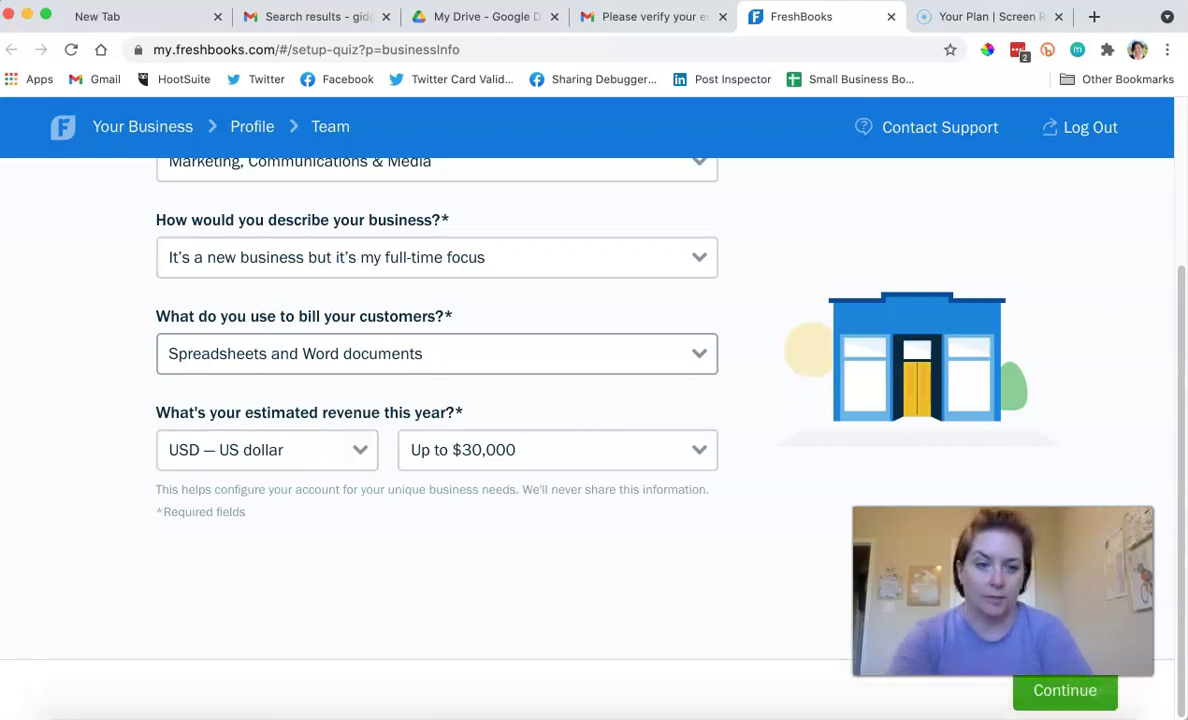
click(1066, 709)
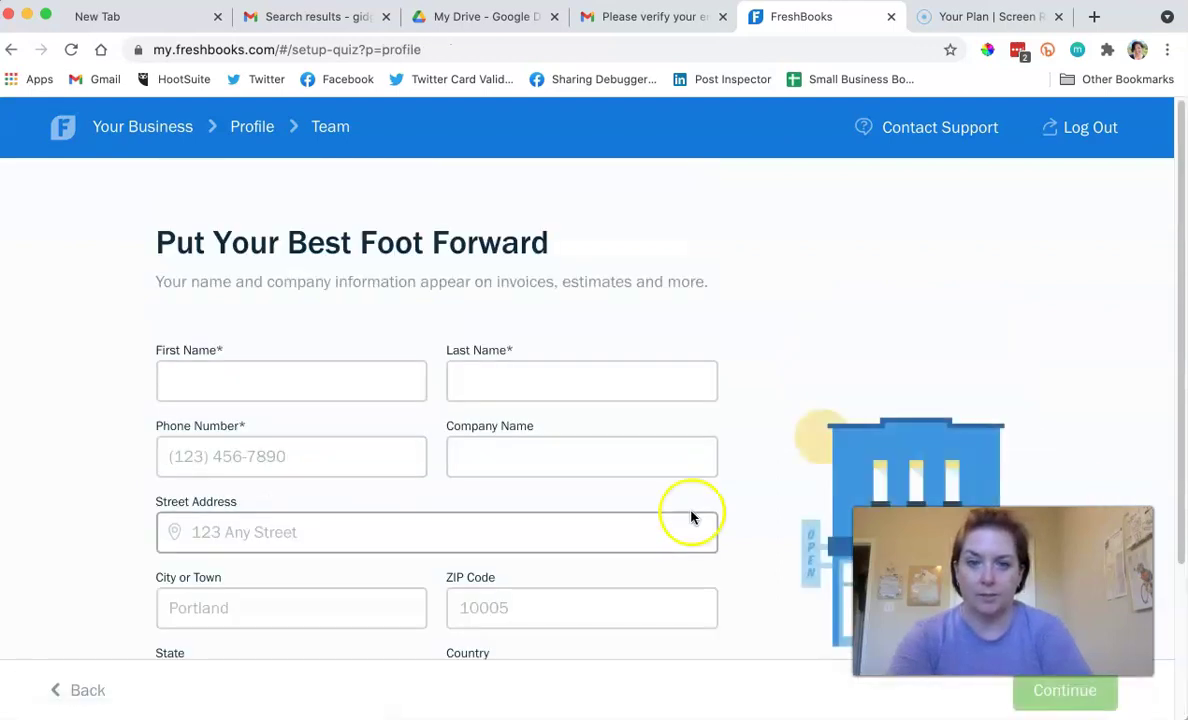
Autofill the profile from a saved contact and remove the apartment part of the street address.
click(321, 361)
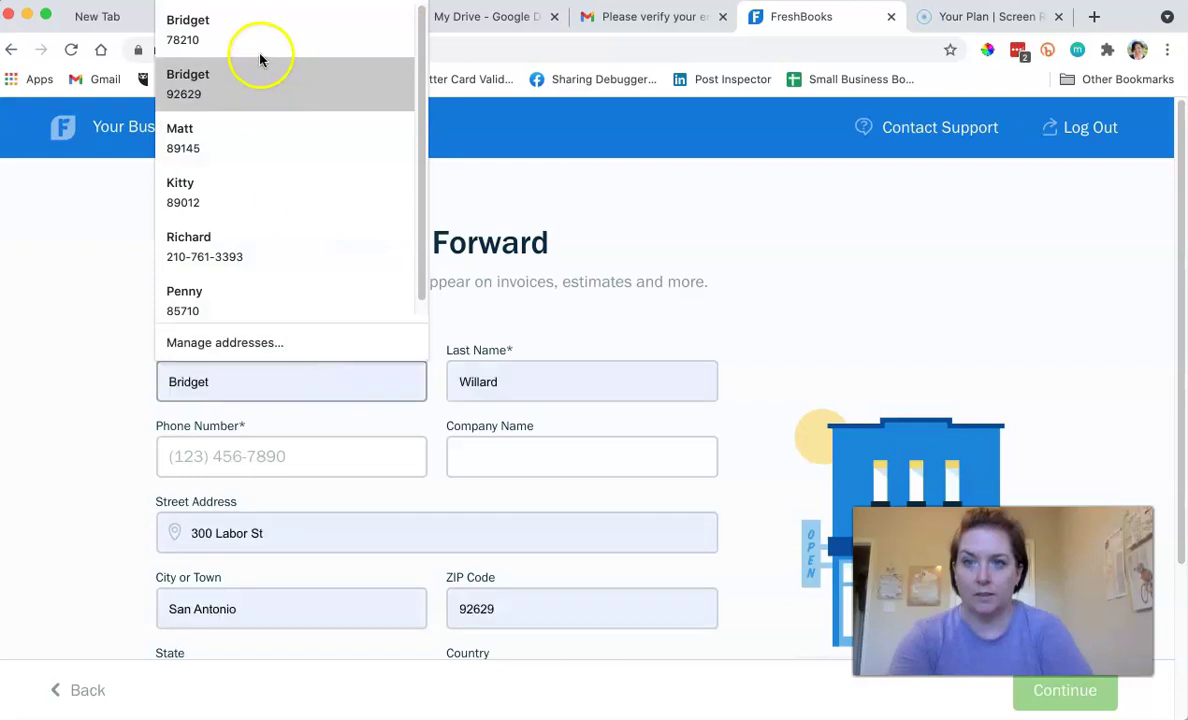
click(251, 27)
scroll(111, 445, down, 3)
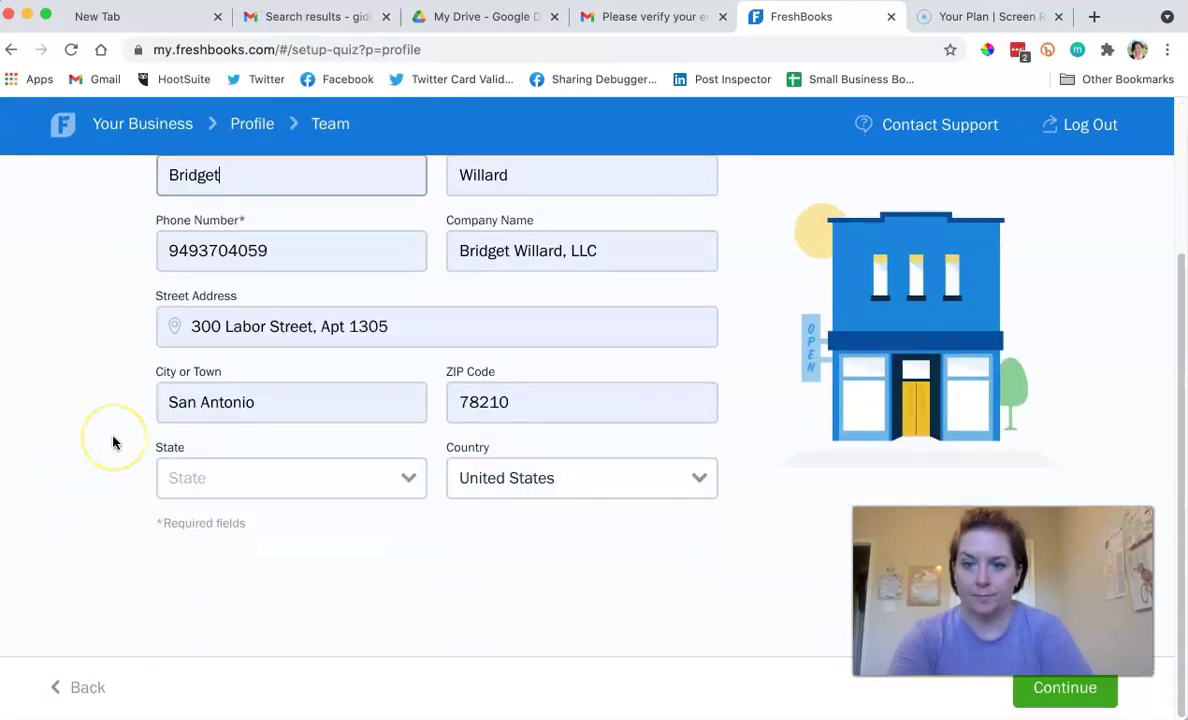
click(226, 330)
drag(314, 329, 430, 329)
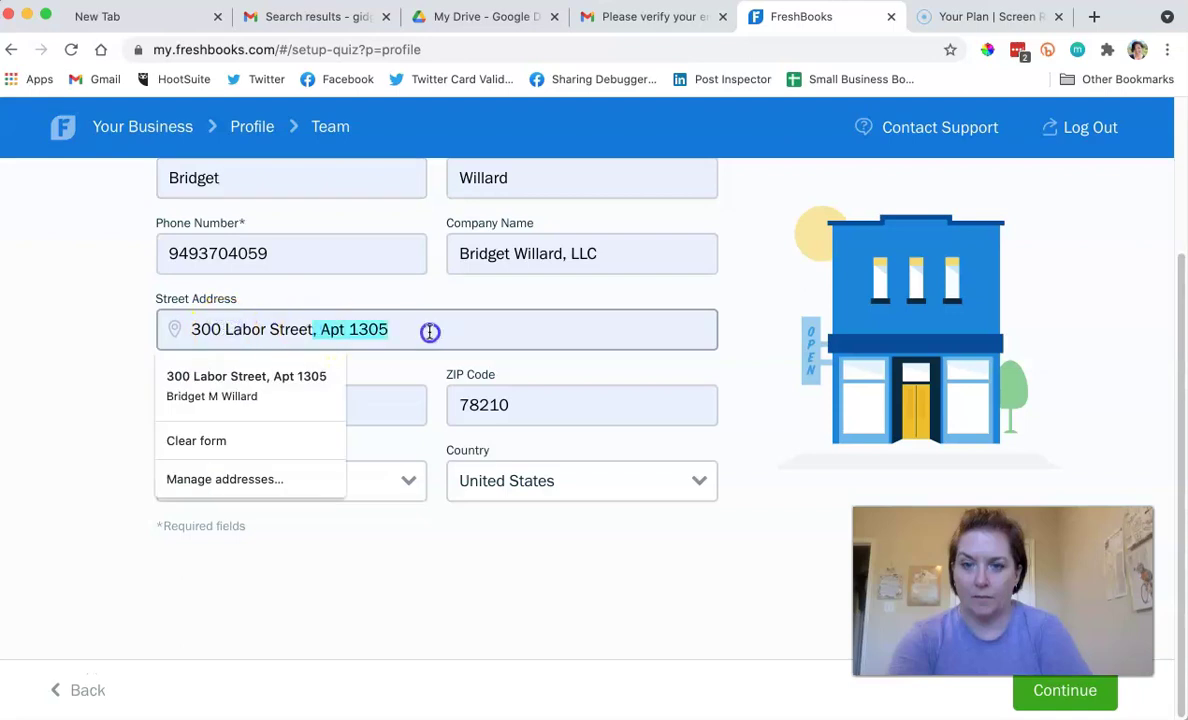
click(66, 461)
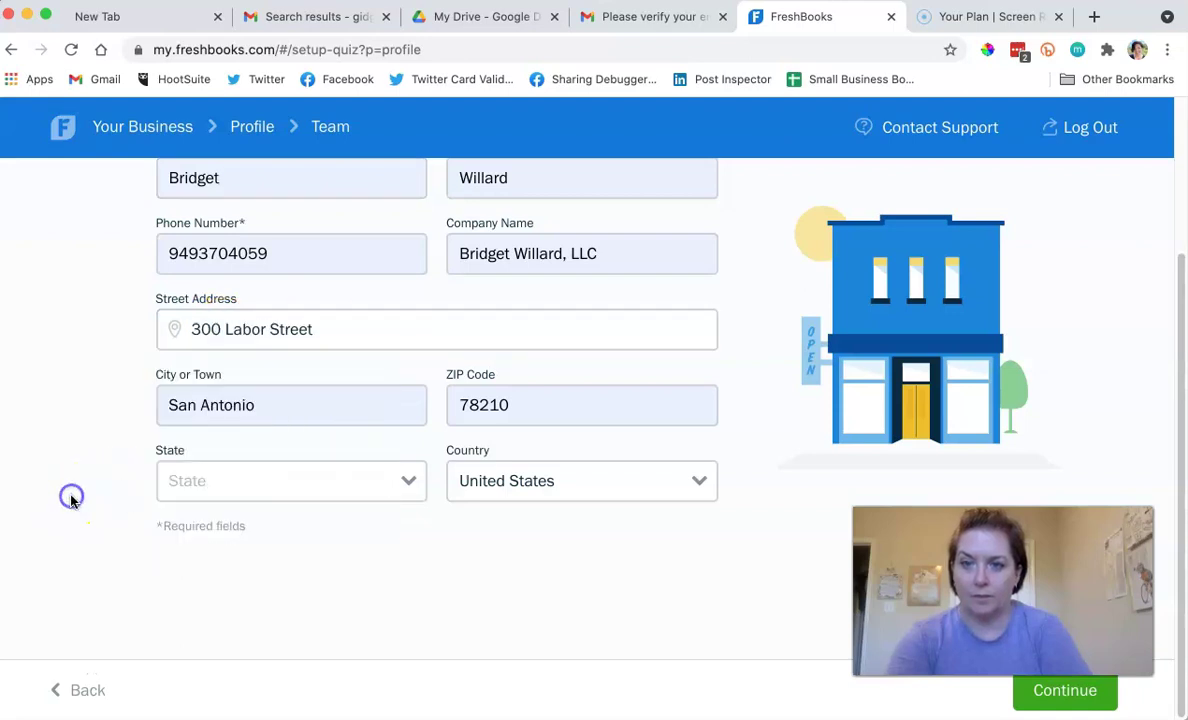
Set the business address State to TX.
click(219, 495)
text(tx)
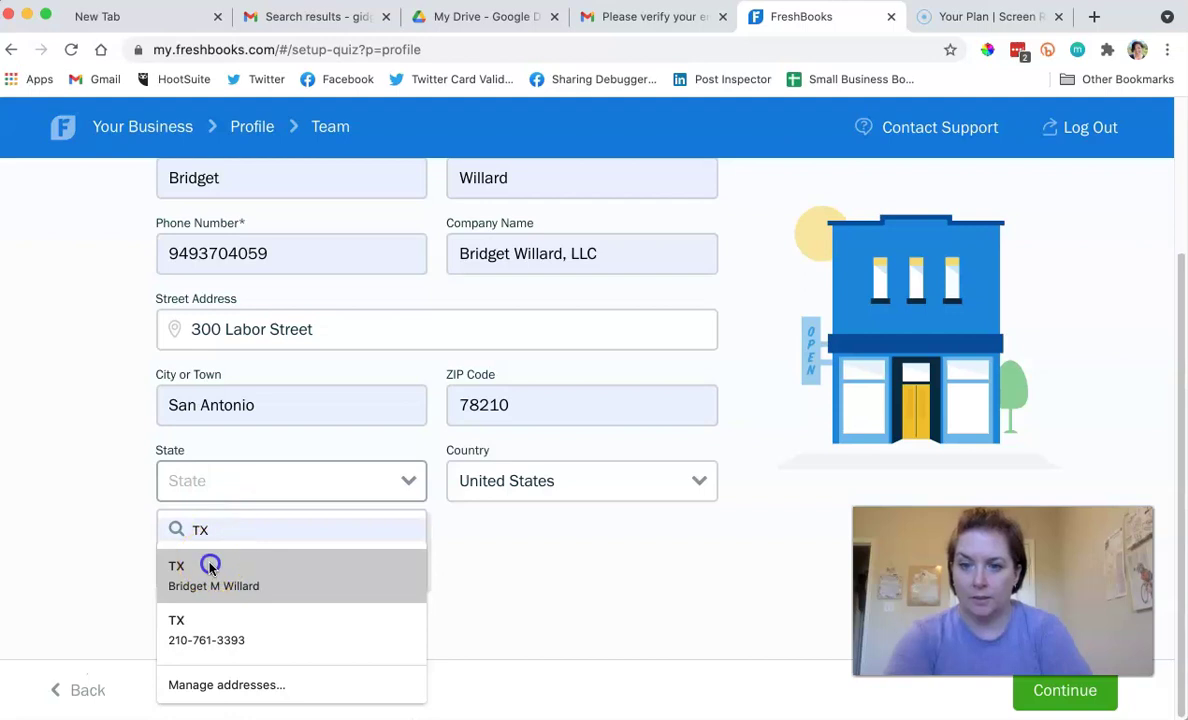
click(211, 566)
click(280, 527)
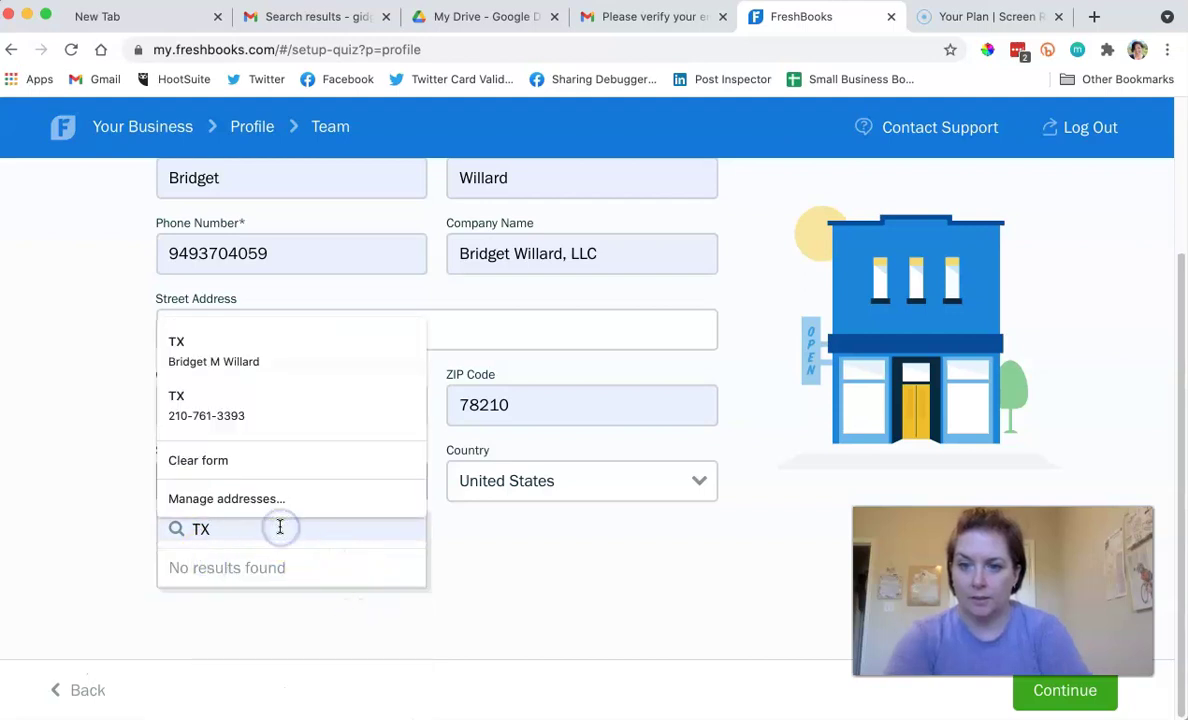
click(217, 416)
click(231, 482)
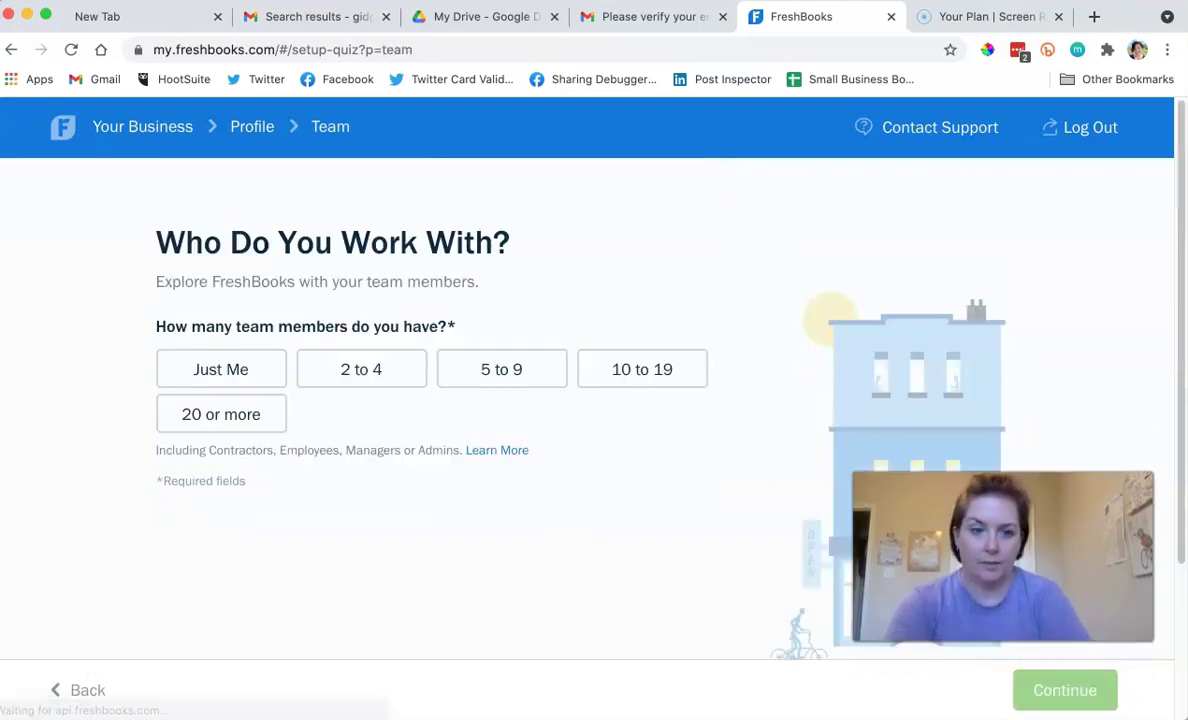
Select Just Me as the team size and continue.
click(200, 370)
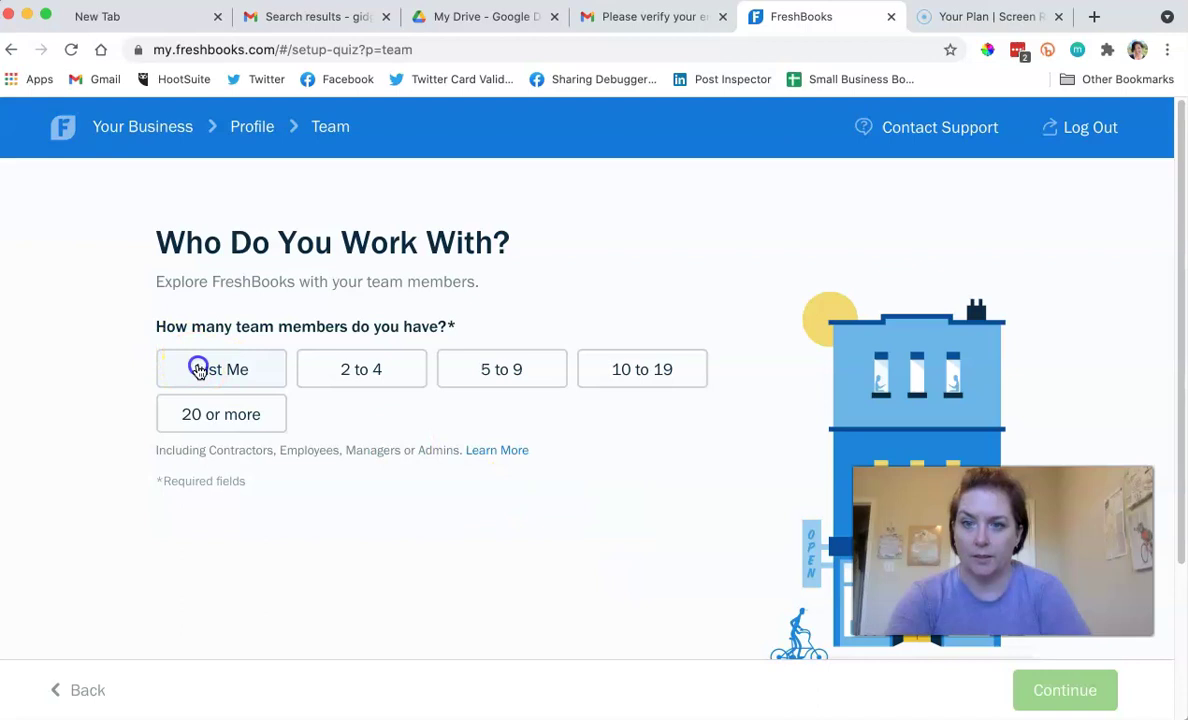
click(1080, 680)
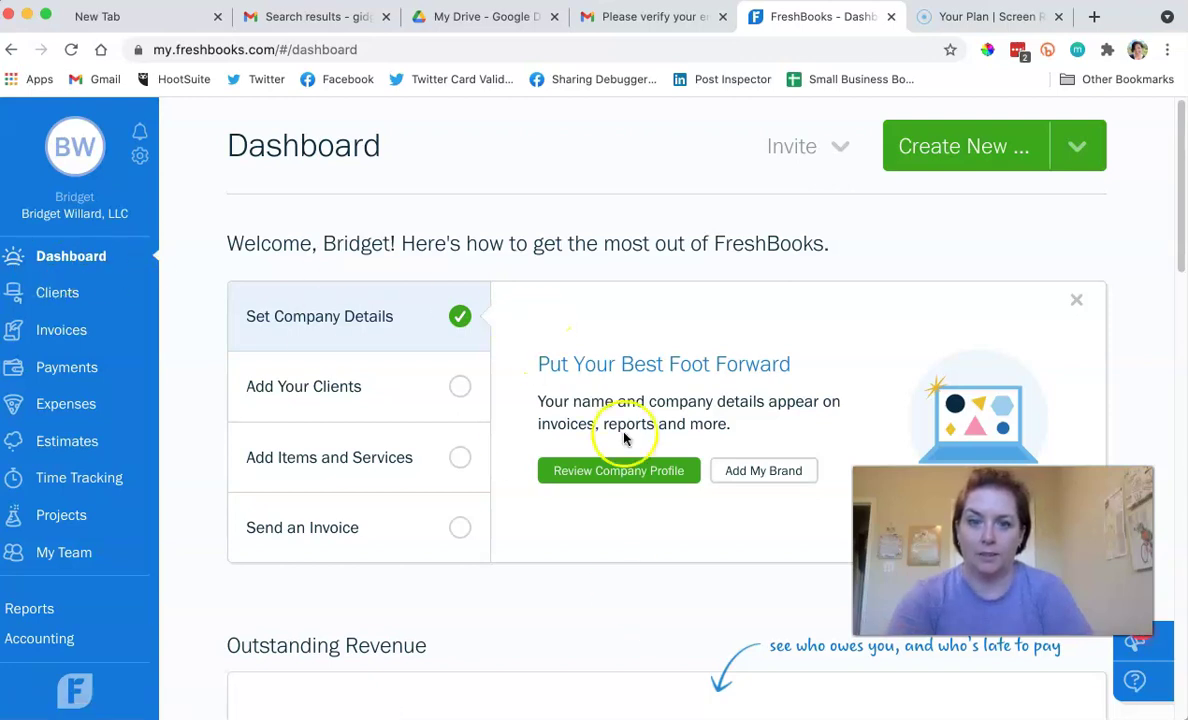
Upload the How To Get Paid logo from the HowToGetPaid folder as the invoice logo.
click(728, 472)
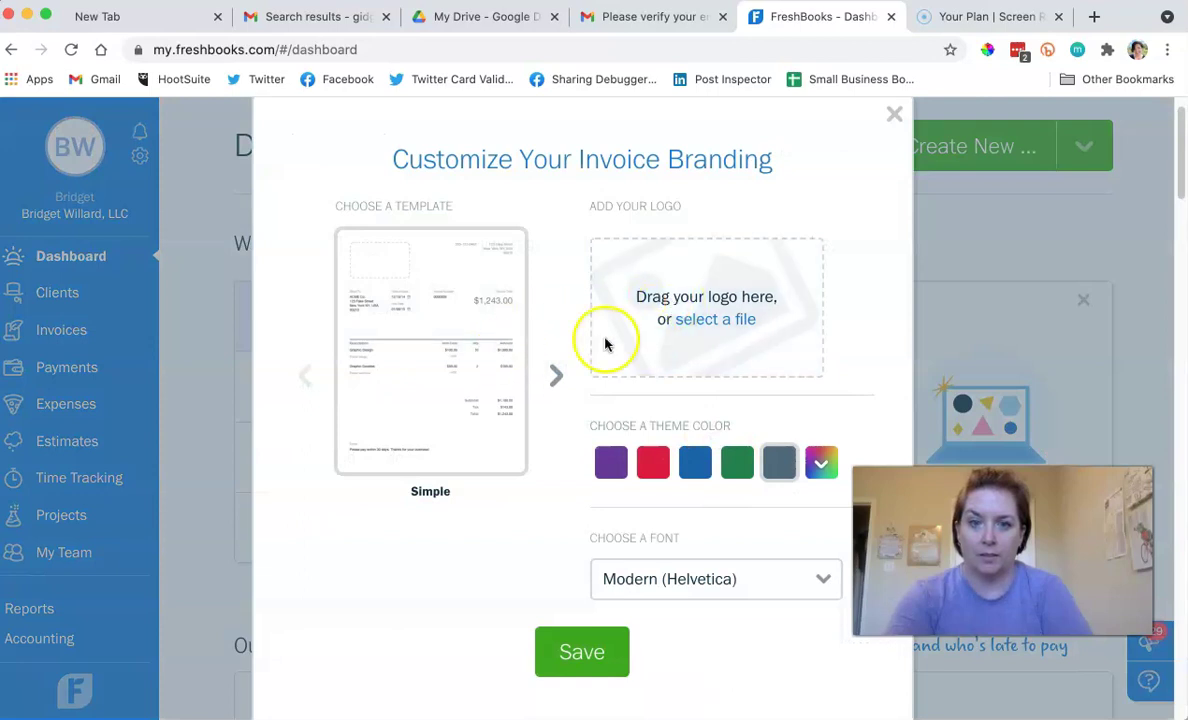
click(692, 316)
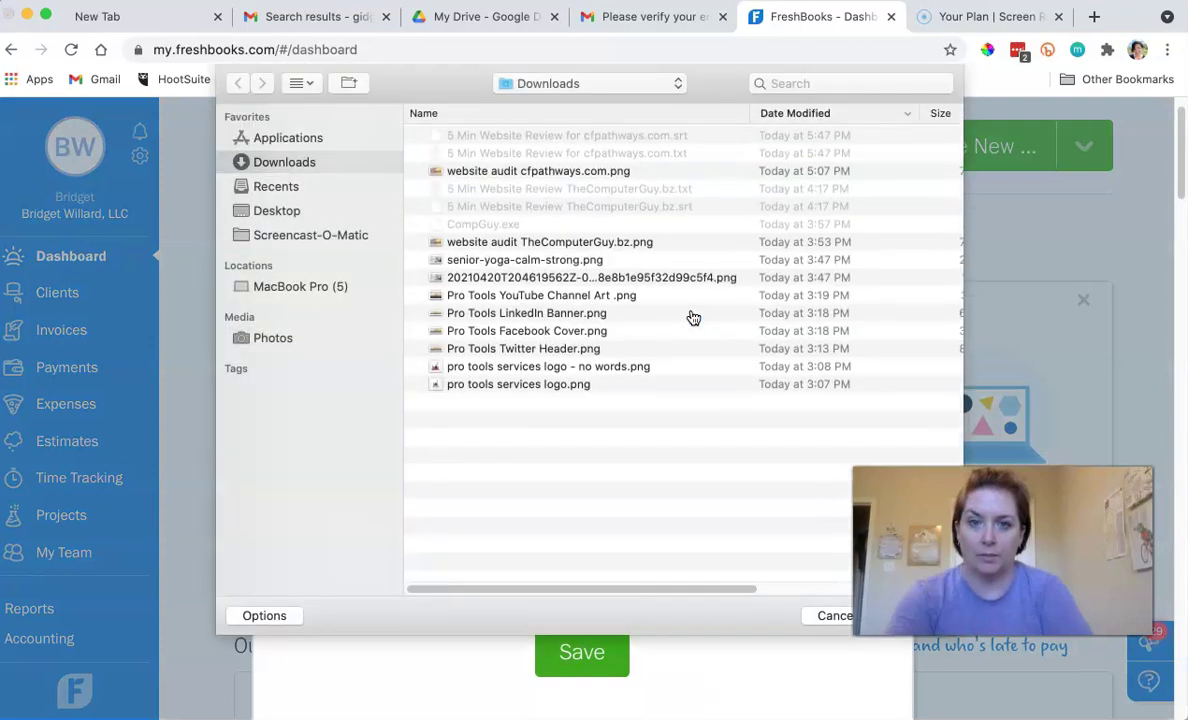
click(280, 210)
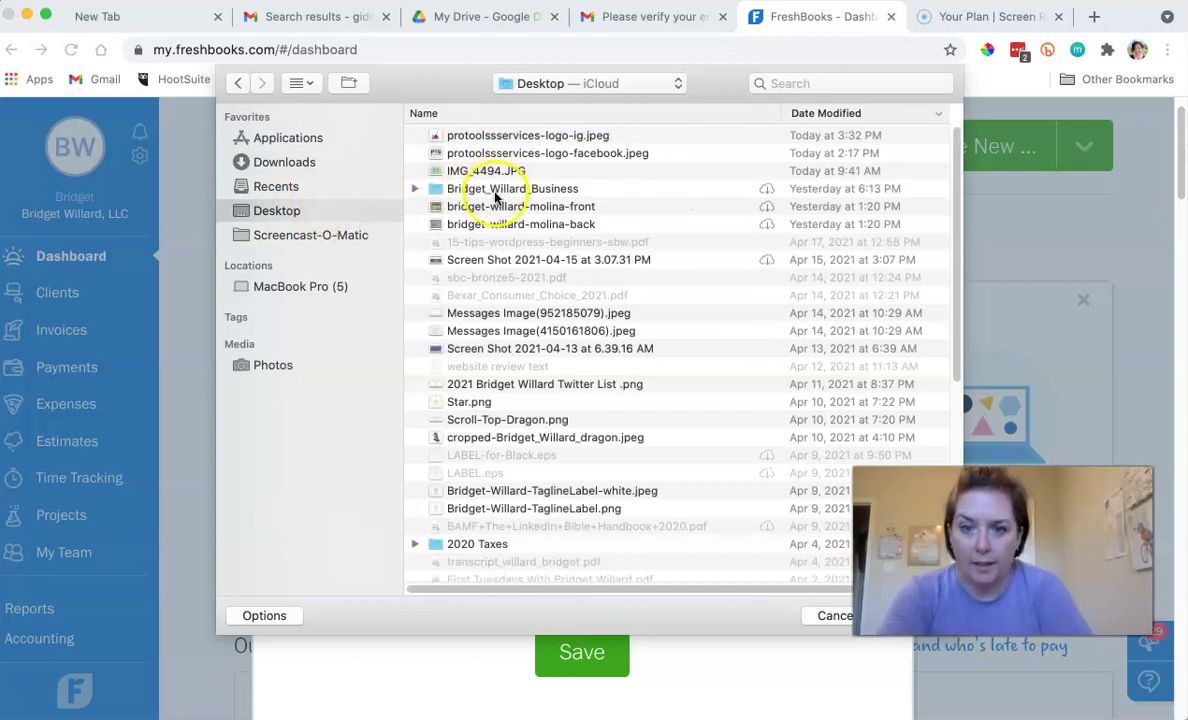
scroll(519, 268, down, 2)
scroll(519, 268, down, 8)
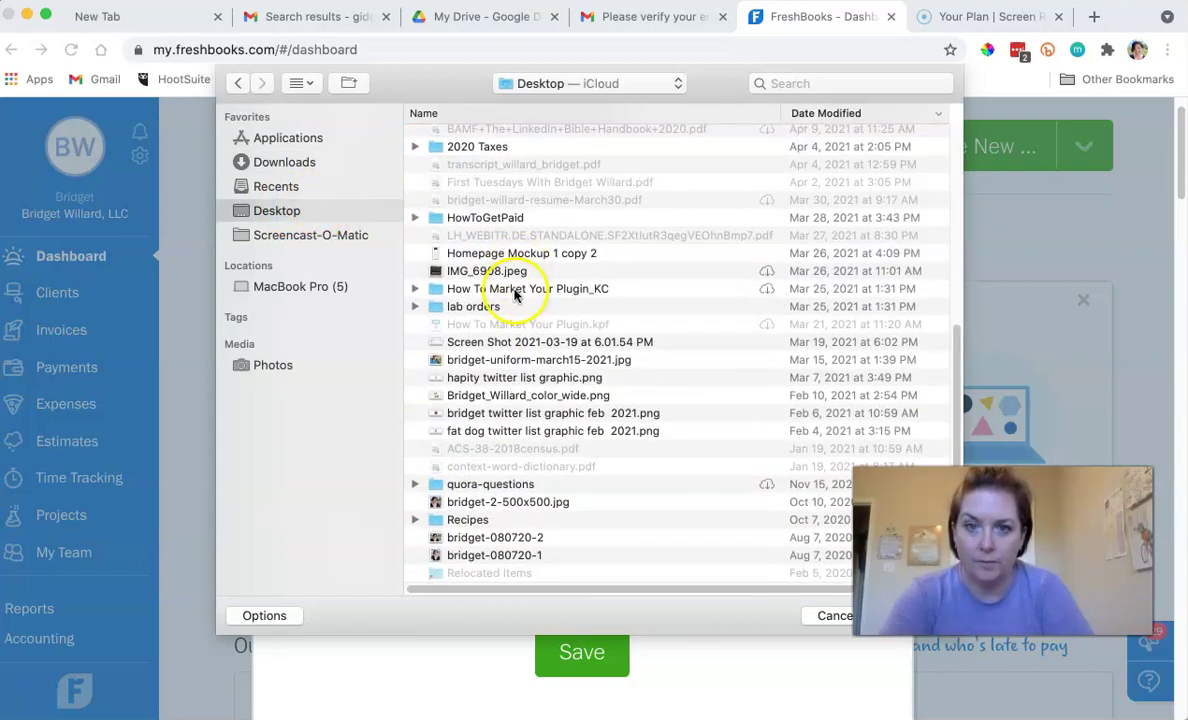
double_click(469, 220)
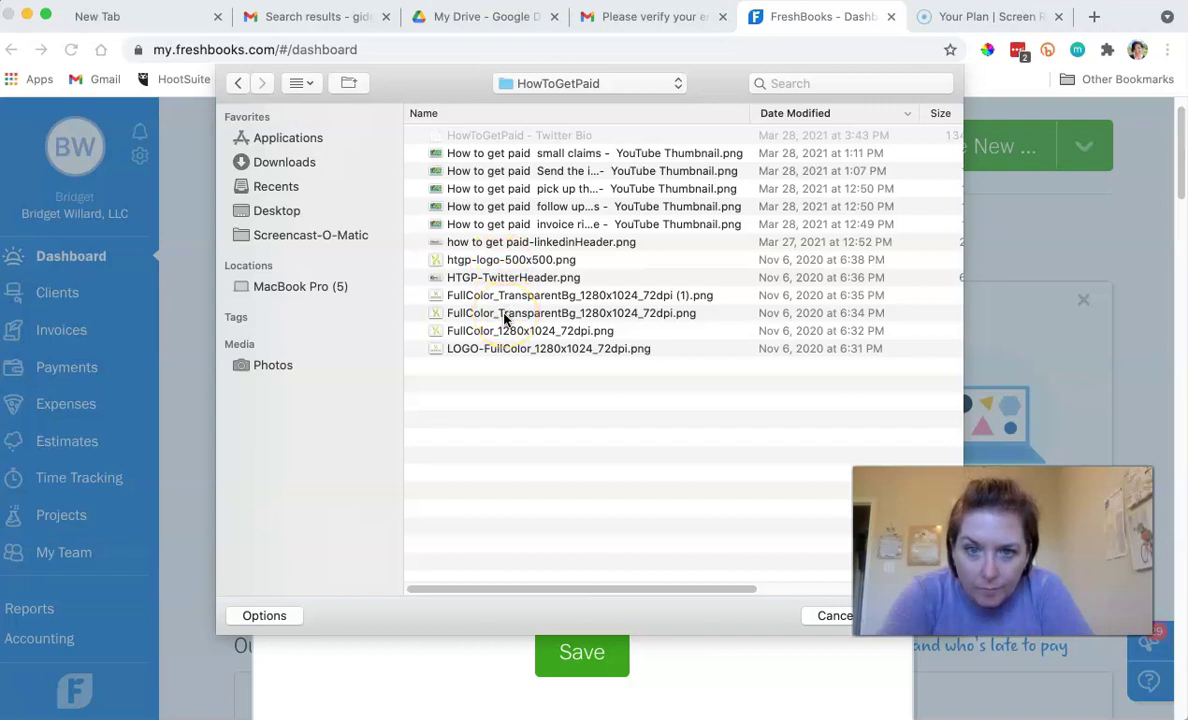
double_click(501, 347)
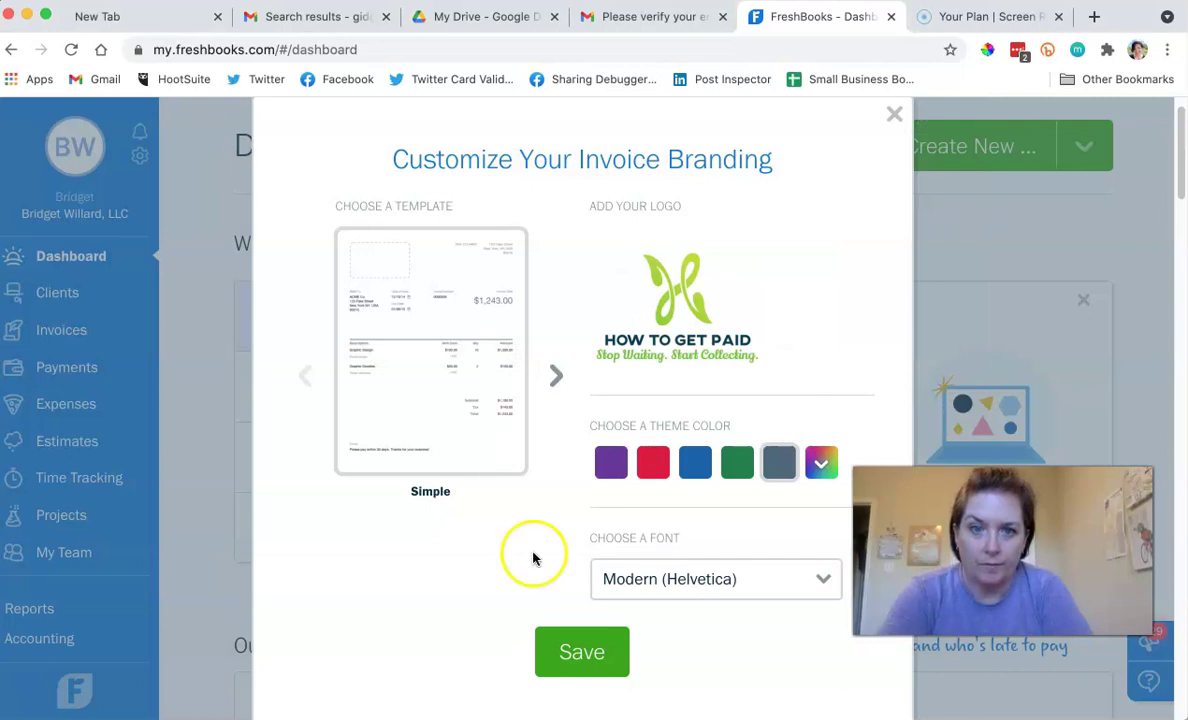
Make the invoice theme colour green and save the branding.
click(737, 462)
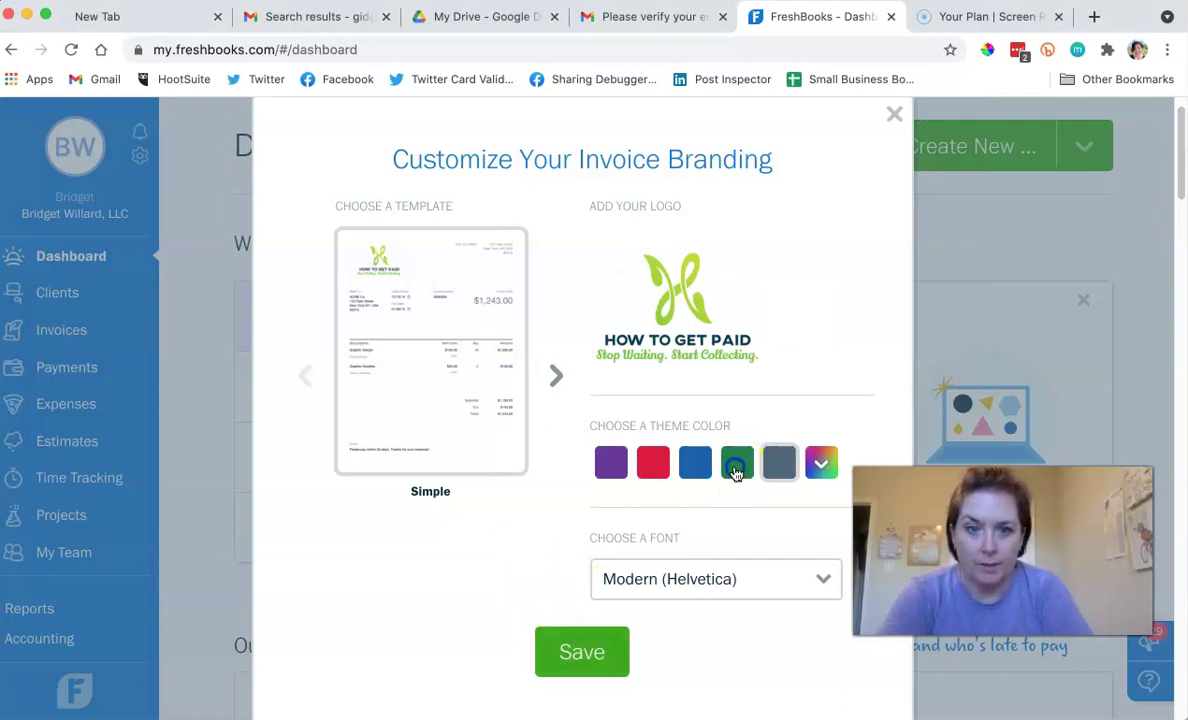
click(565, 653)
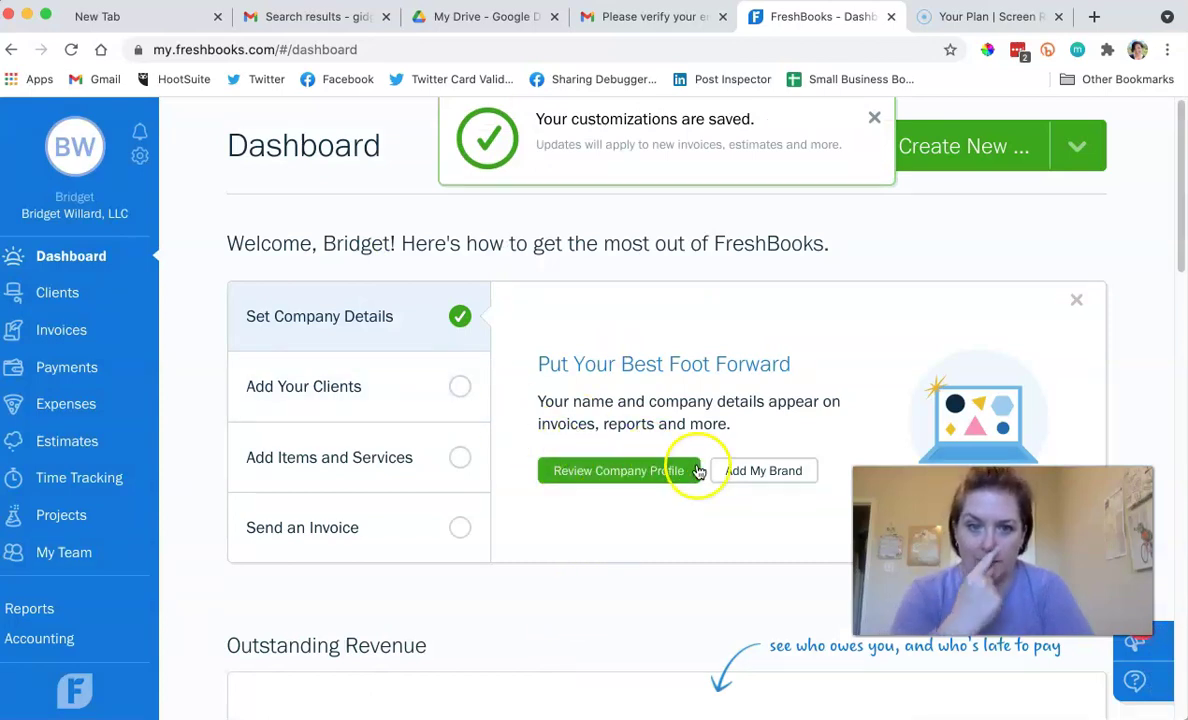
scroll(596, 380, down, 5)
scroll(596, 380, up, 10)
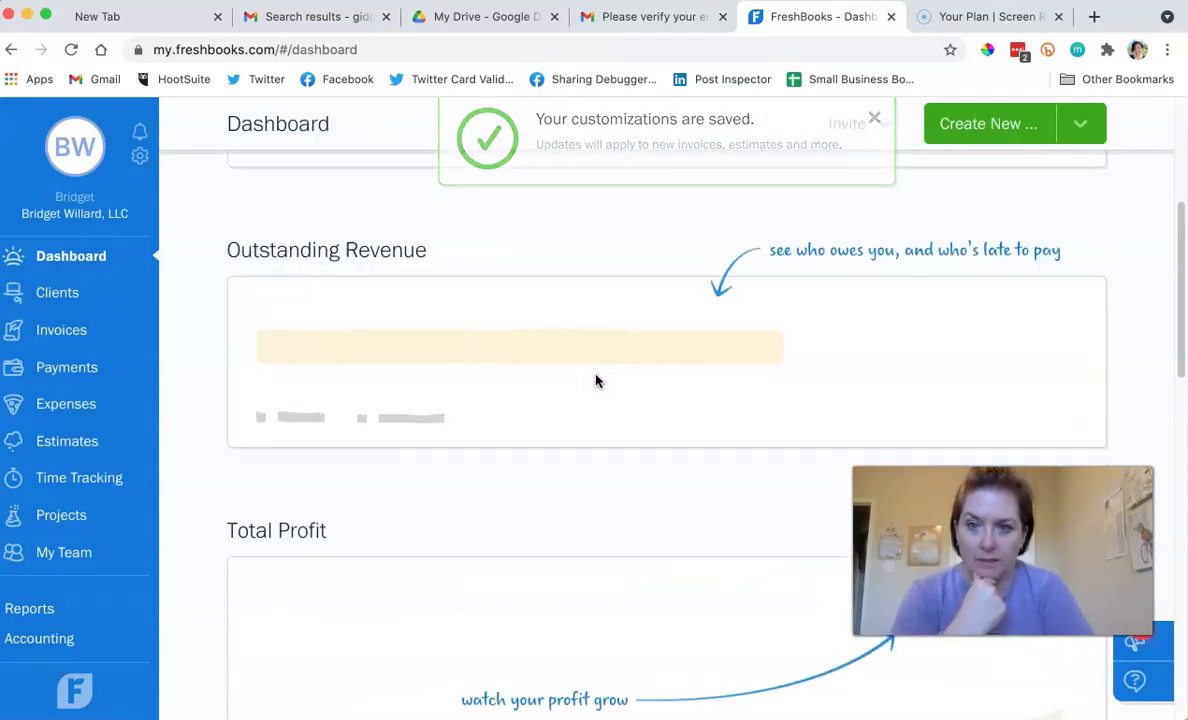
Start a new client from Add Your Clients and enter the client's first and last name.
click(368, 376)
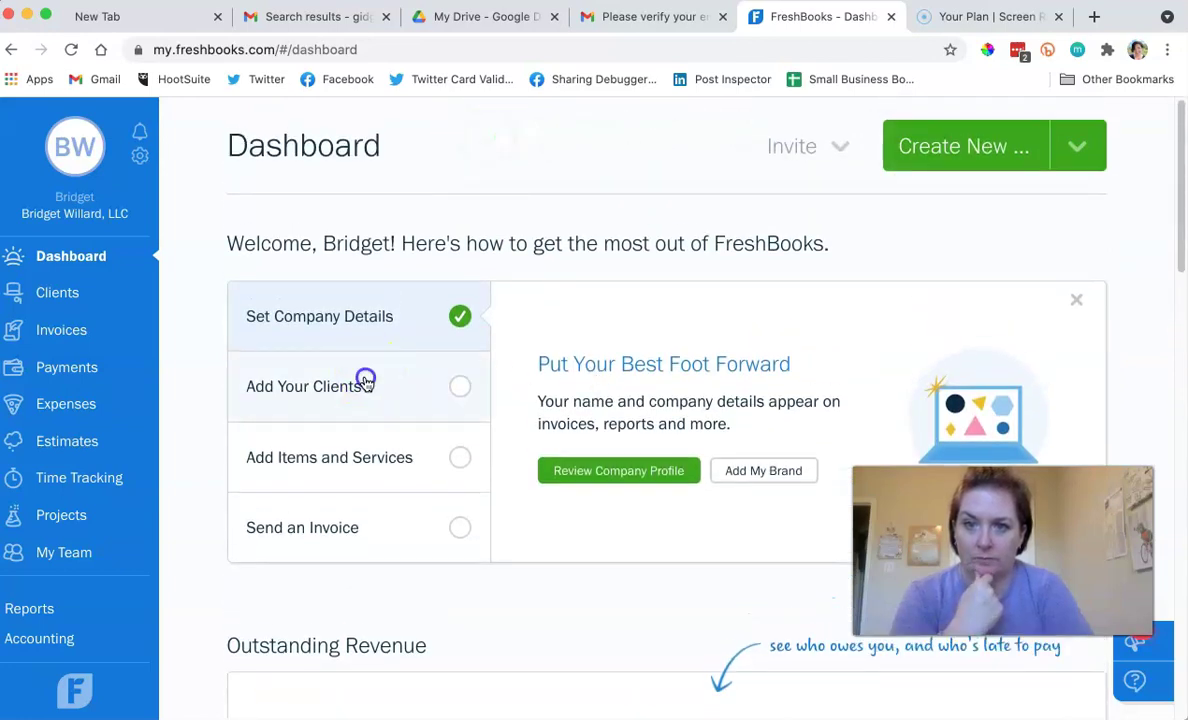
click(608, 474)
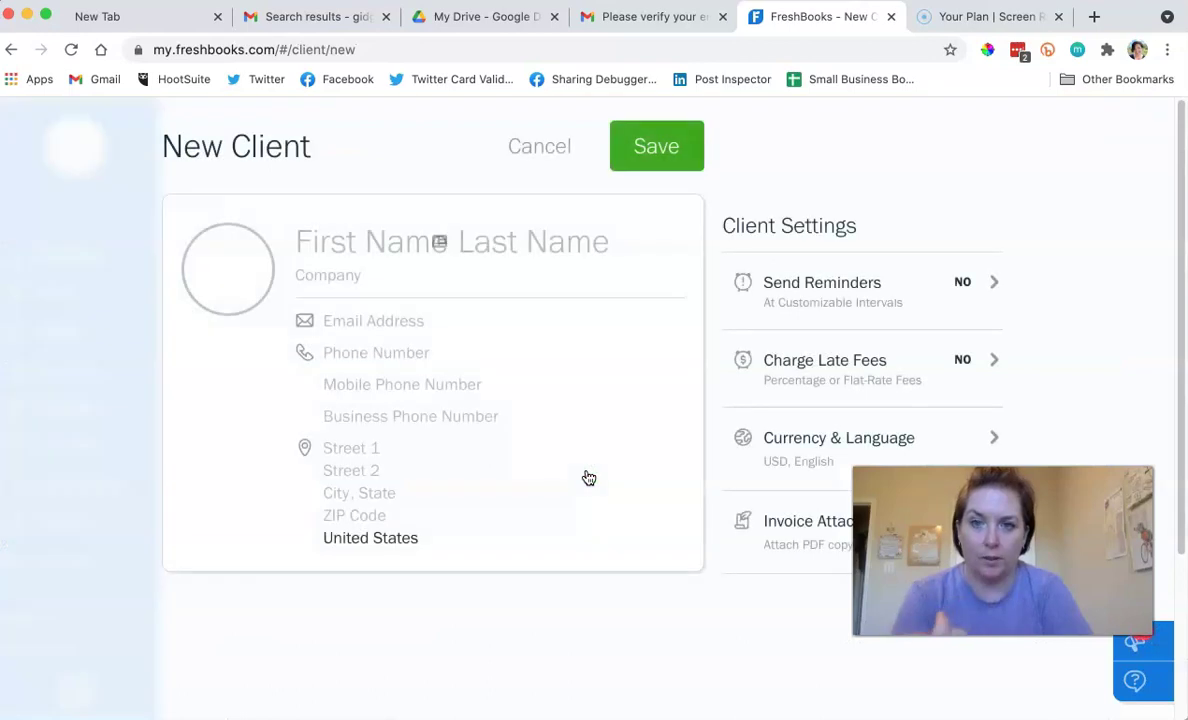
click(345, 250)
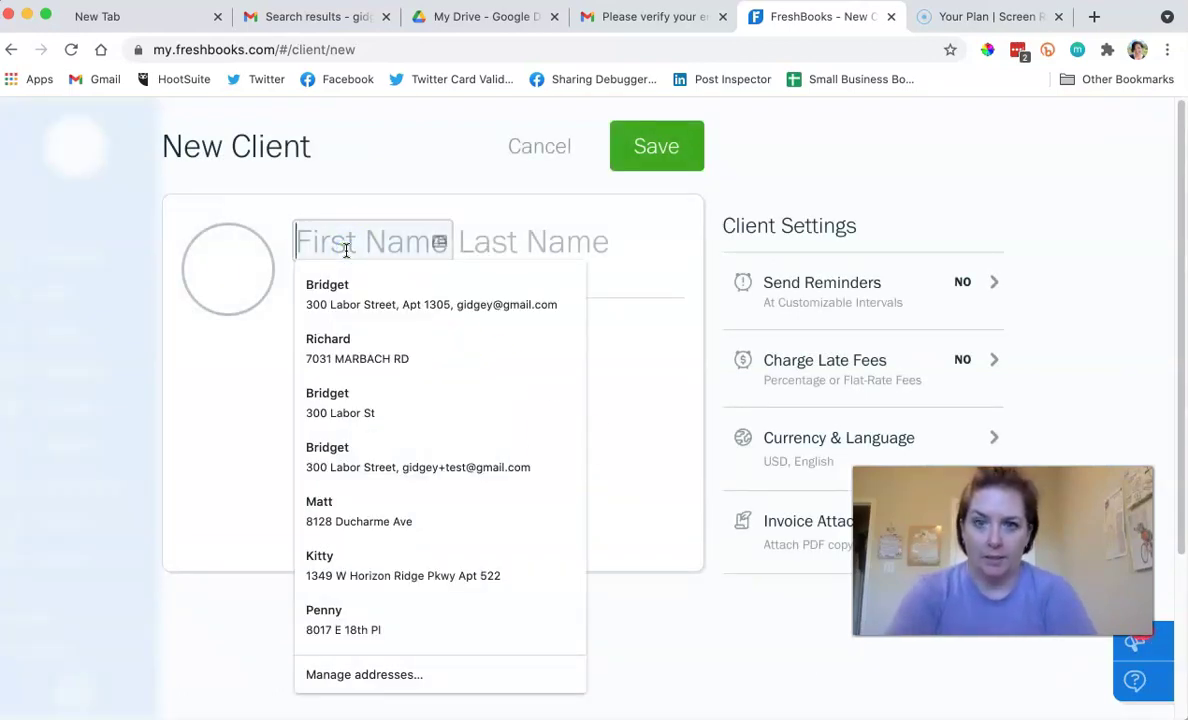
key(Tab)
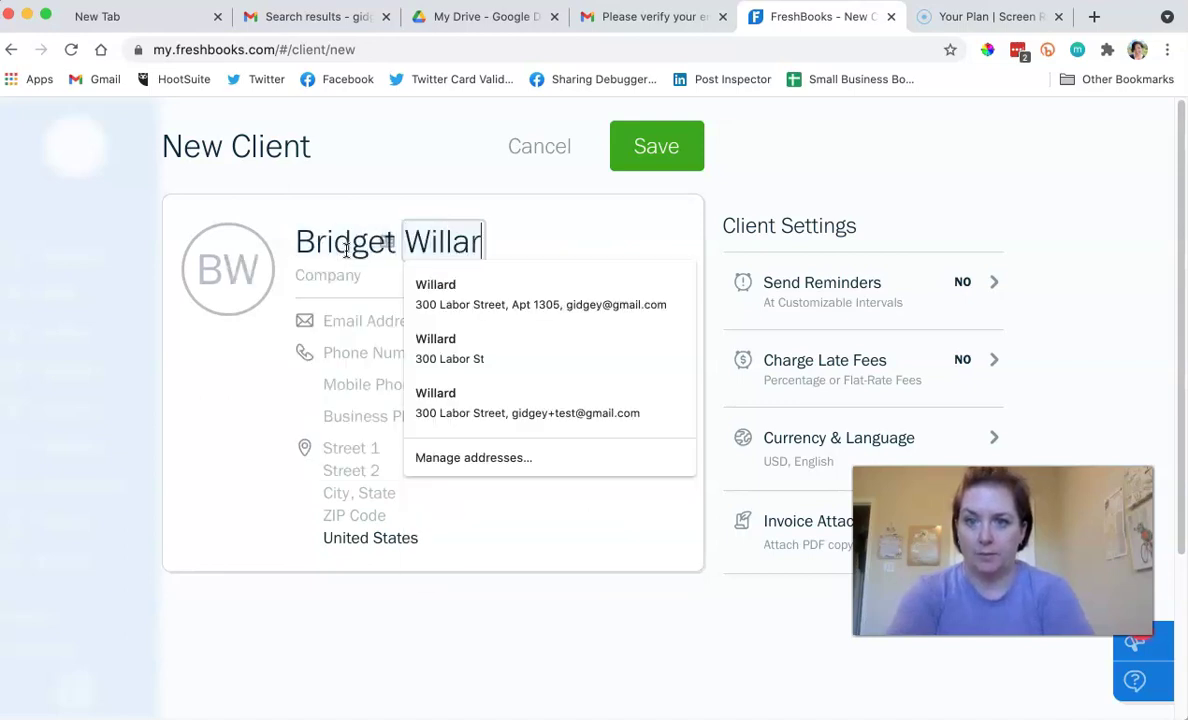
key(Tab)
Autofill the client's contact details and delete the unwanted second address line.
click(334, 319)
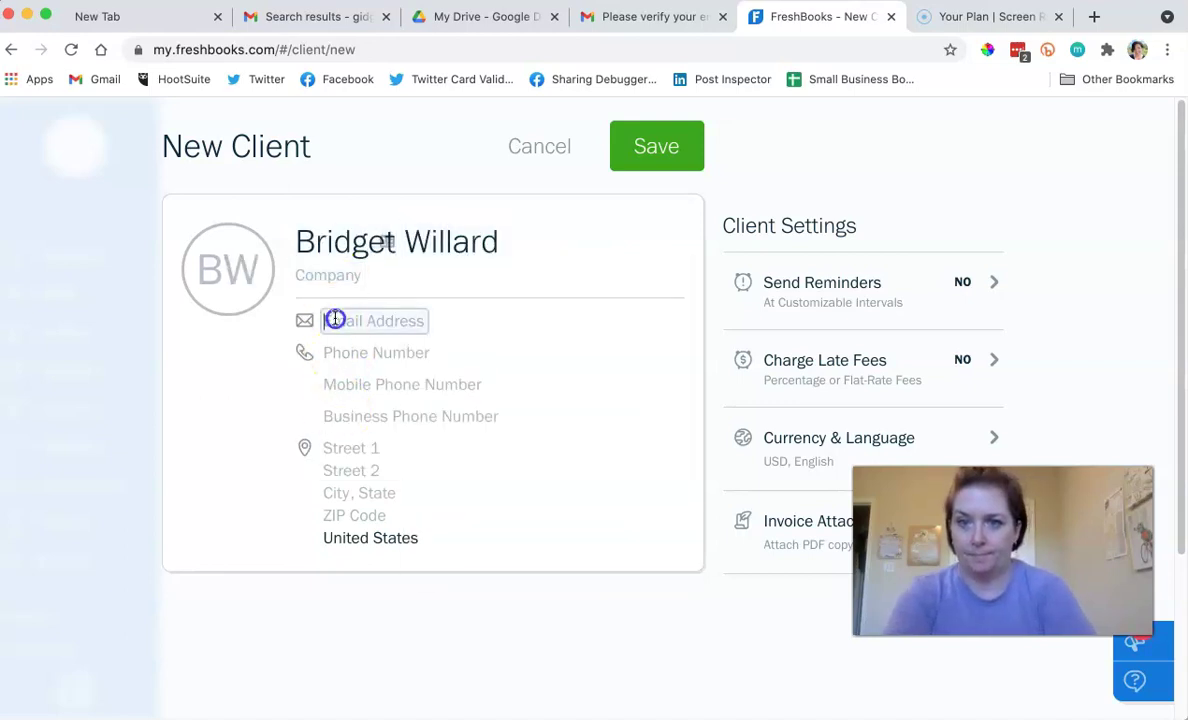
click(358, 363)
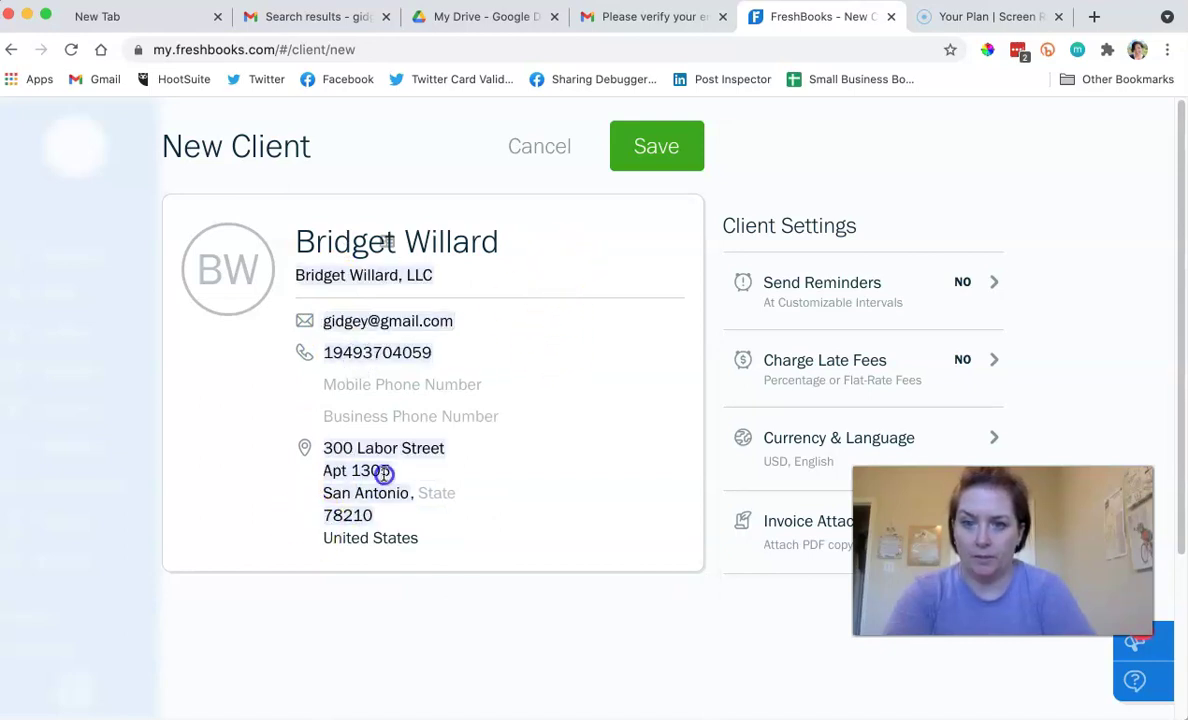
drag(385, 474, 278, 474)
key(BackSpace)
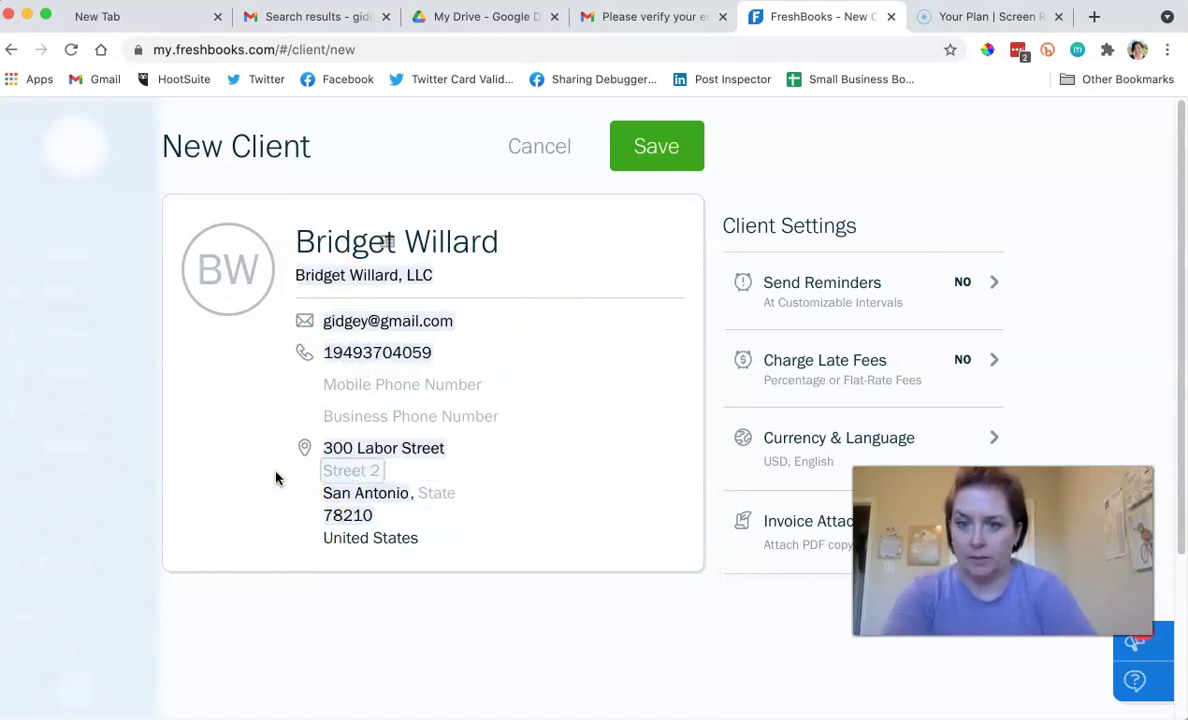
Save the client and open its overview page showing $0 outstanding.
click(645, 137)
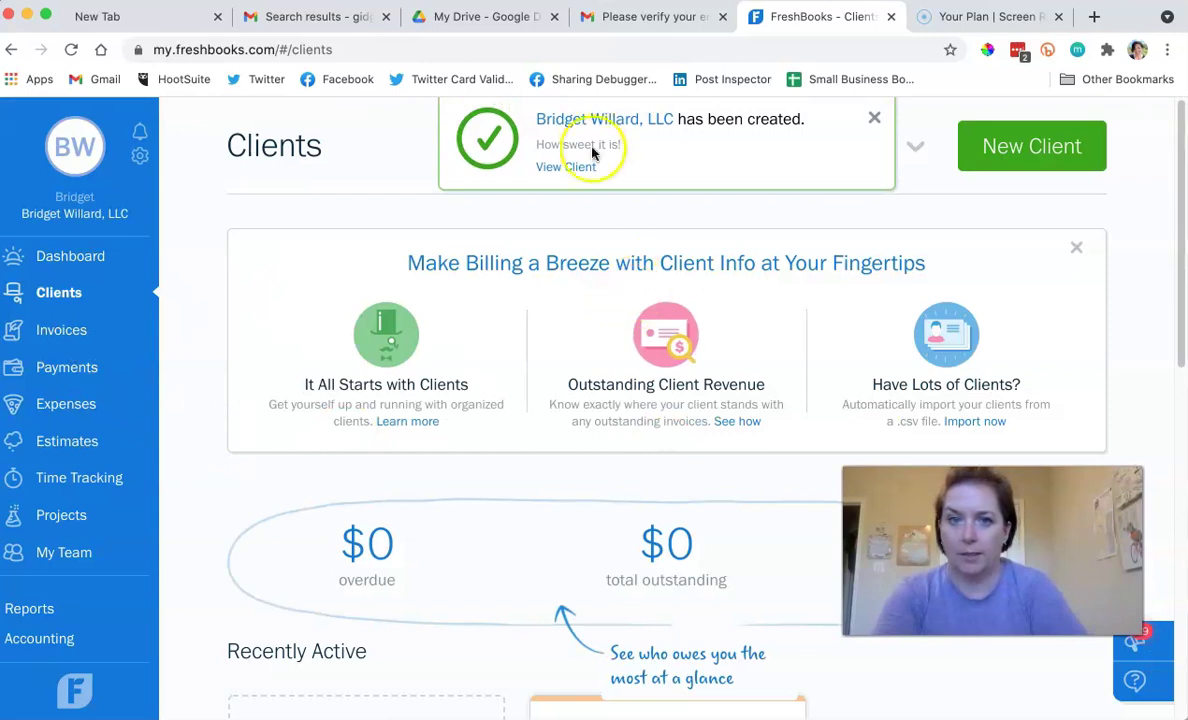
click(593, 127)
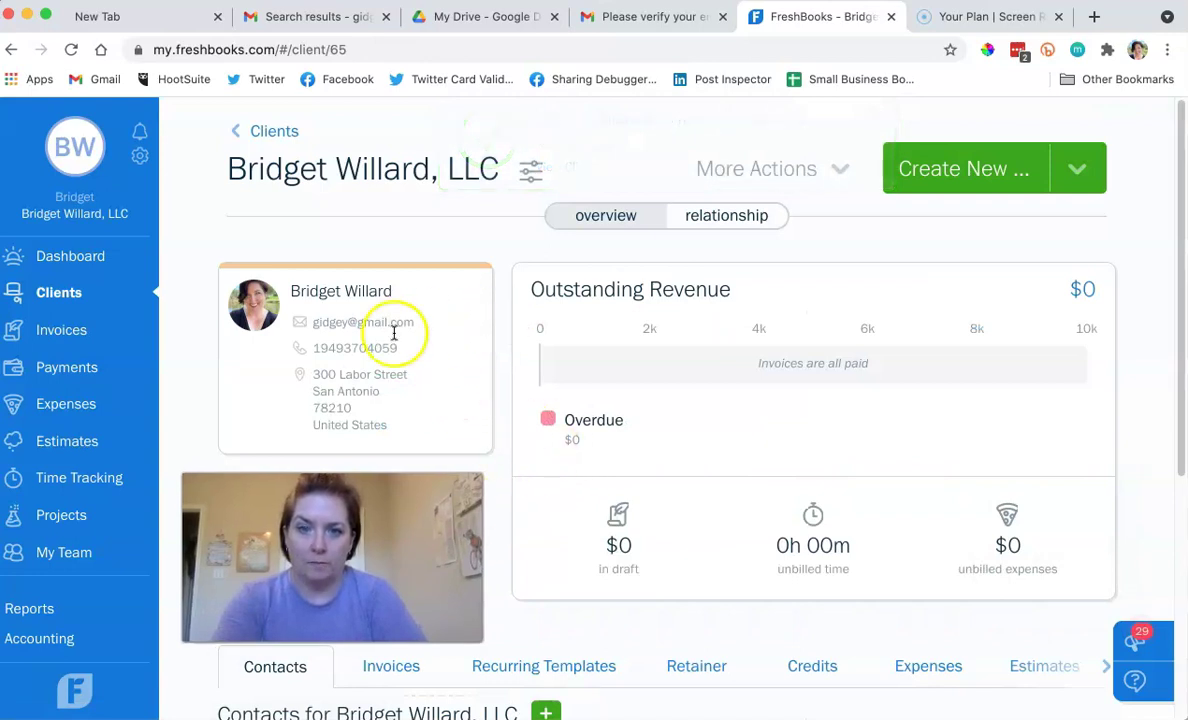
scroll(451, 379, down, 5)
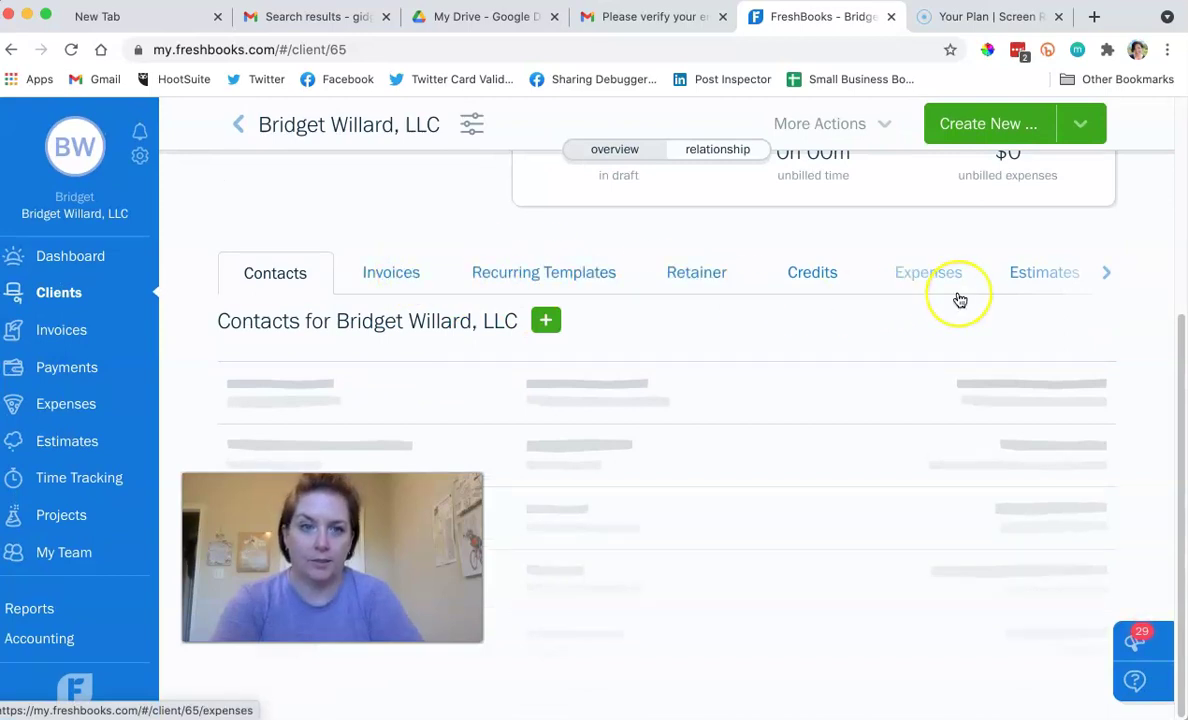
scroll(957, 300, up, 5)
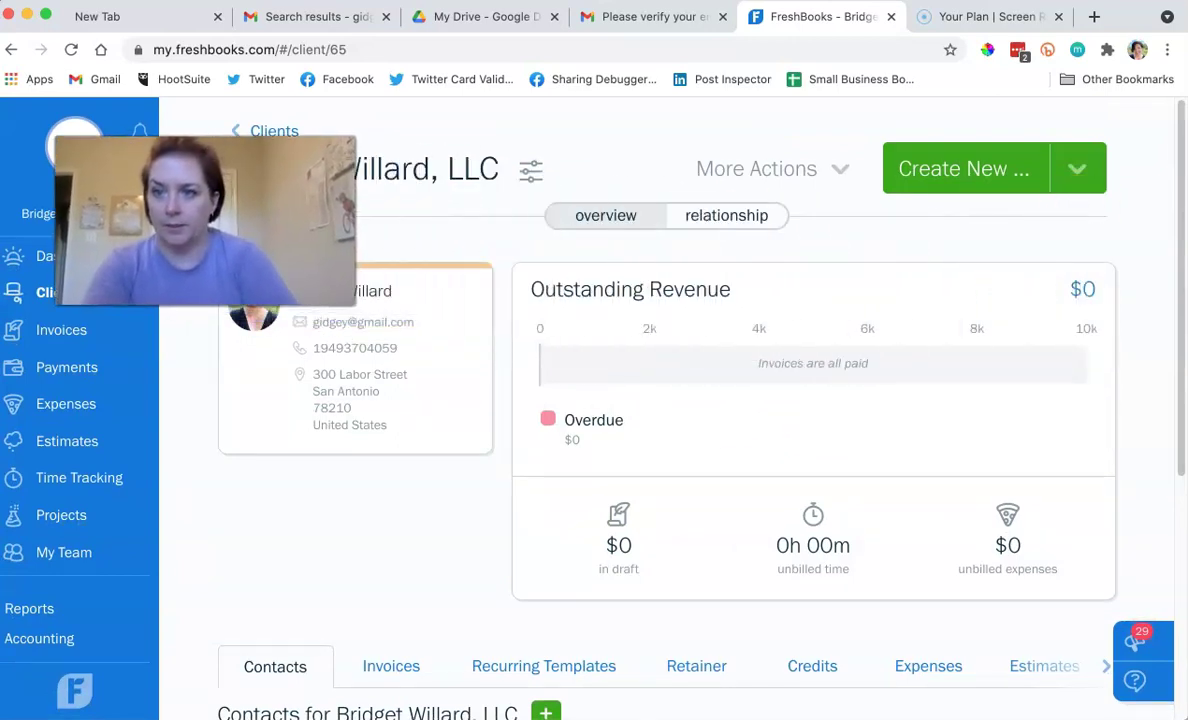
Start a new proposal for the client with reference 'Collections for Past Due'.
click(1082, 170)
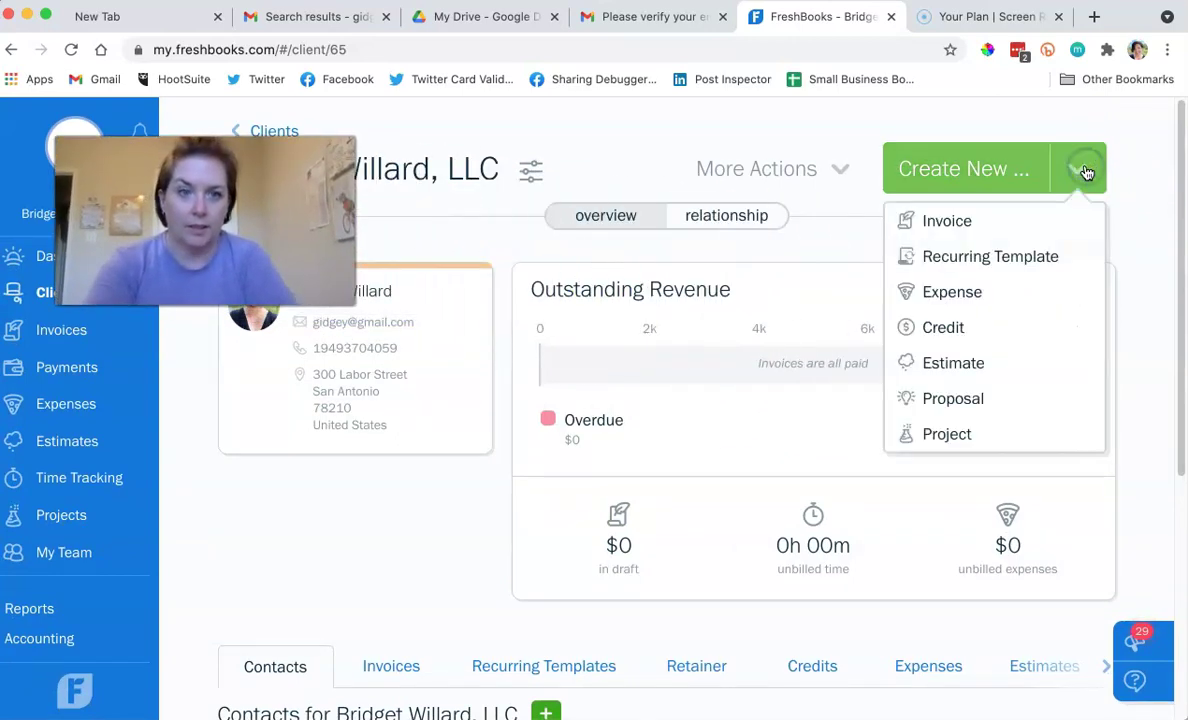
click(958, 403)
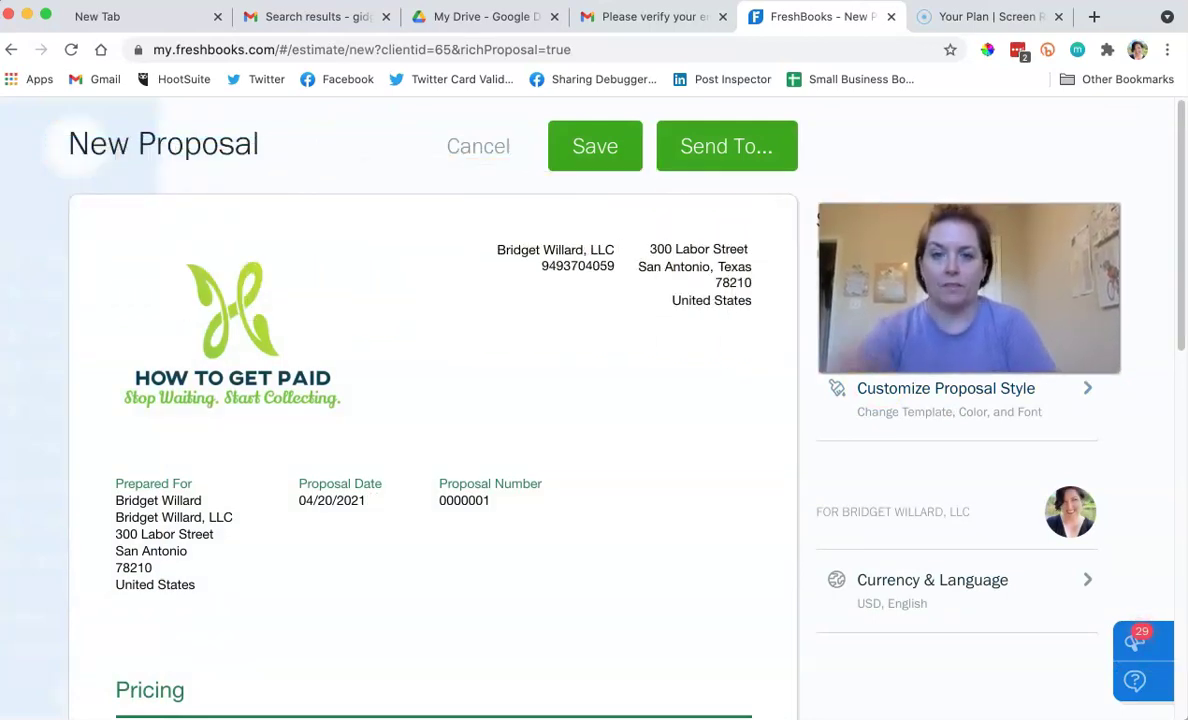
mouse_move(684, 365)
scroll(684, 365, down, 3)
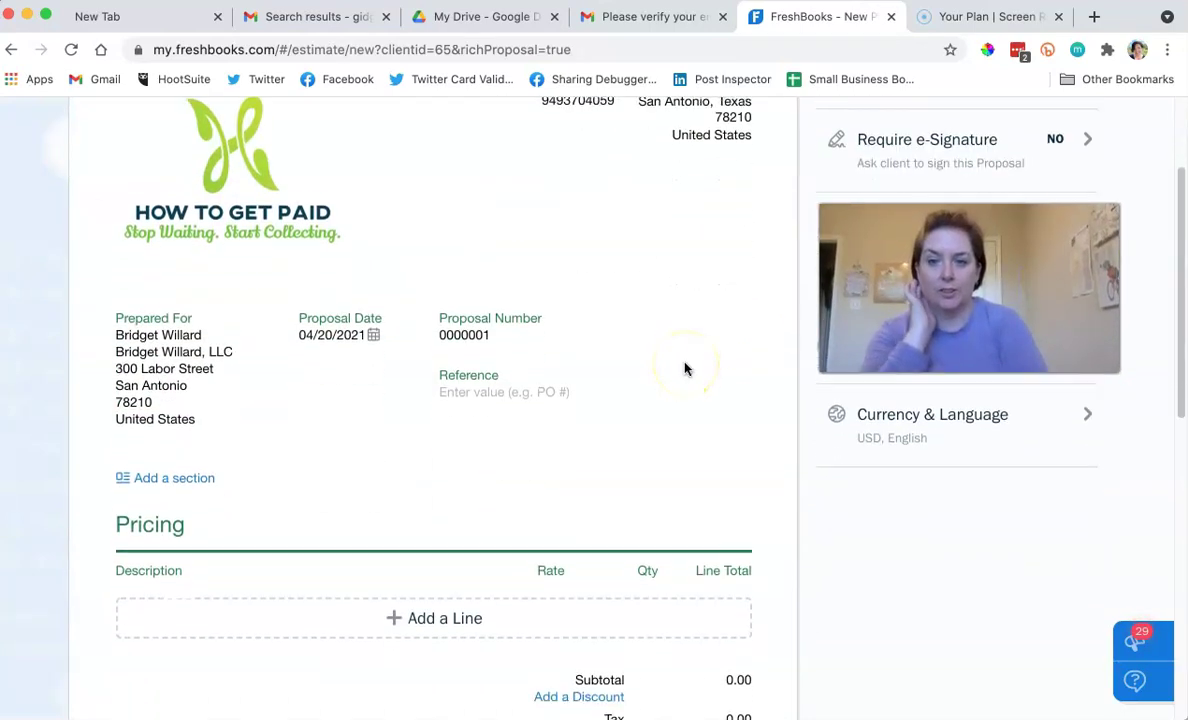
click(478, 391)
click(478, 380)
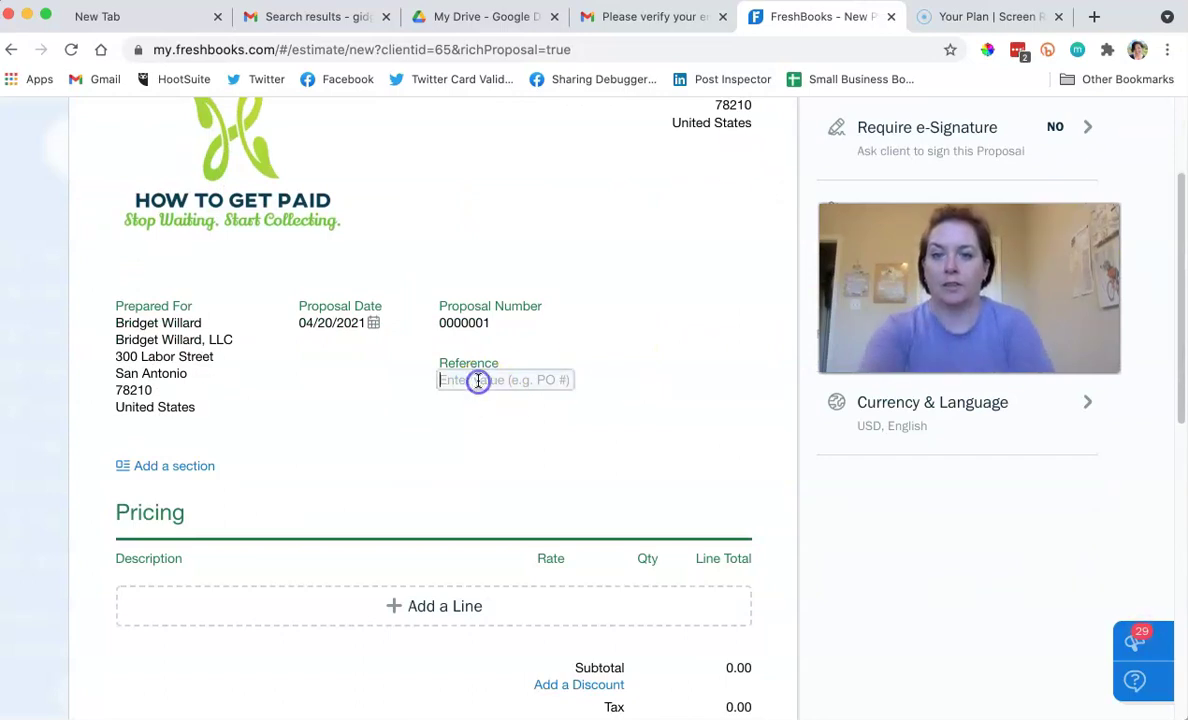
text(Collections)
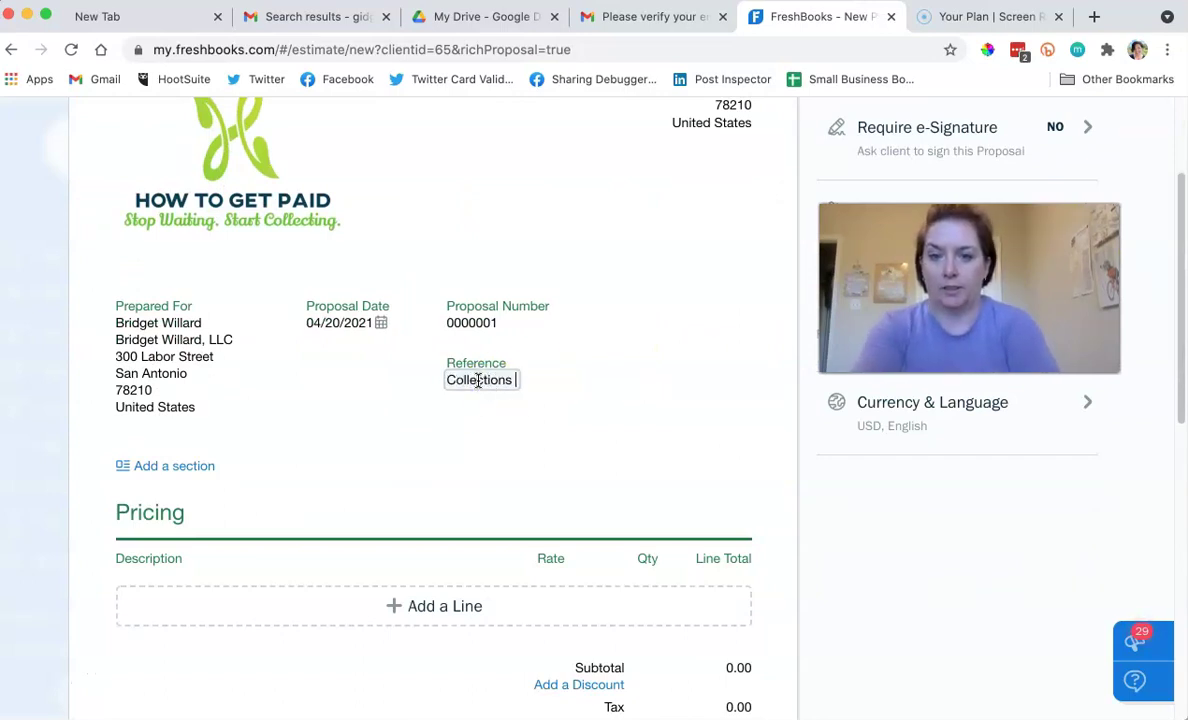
text( for Past Due)
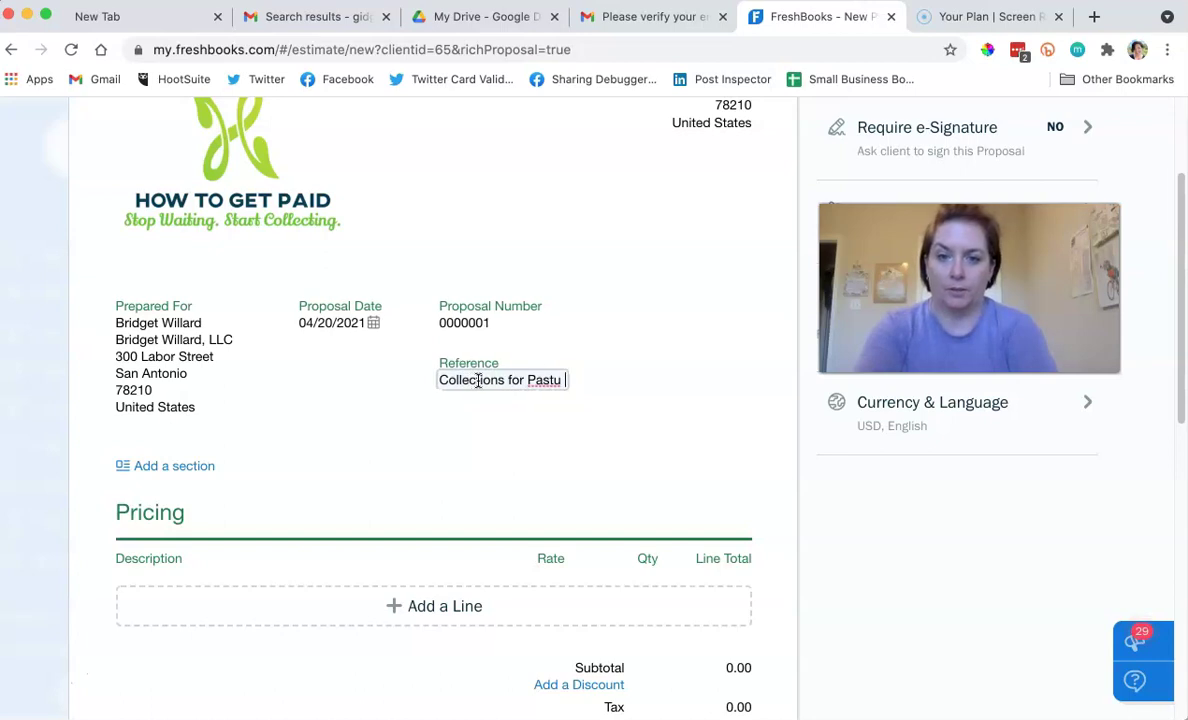
Add a 'B2B Collections 35%' line item with a description and a $250 rate.
click(398, 598)
scroll(400, 600, down, 2)
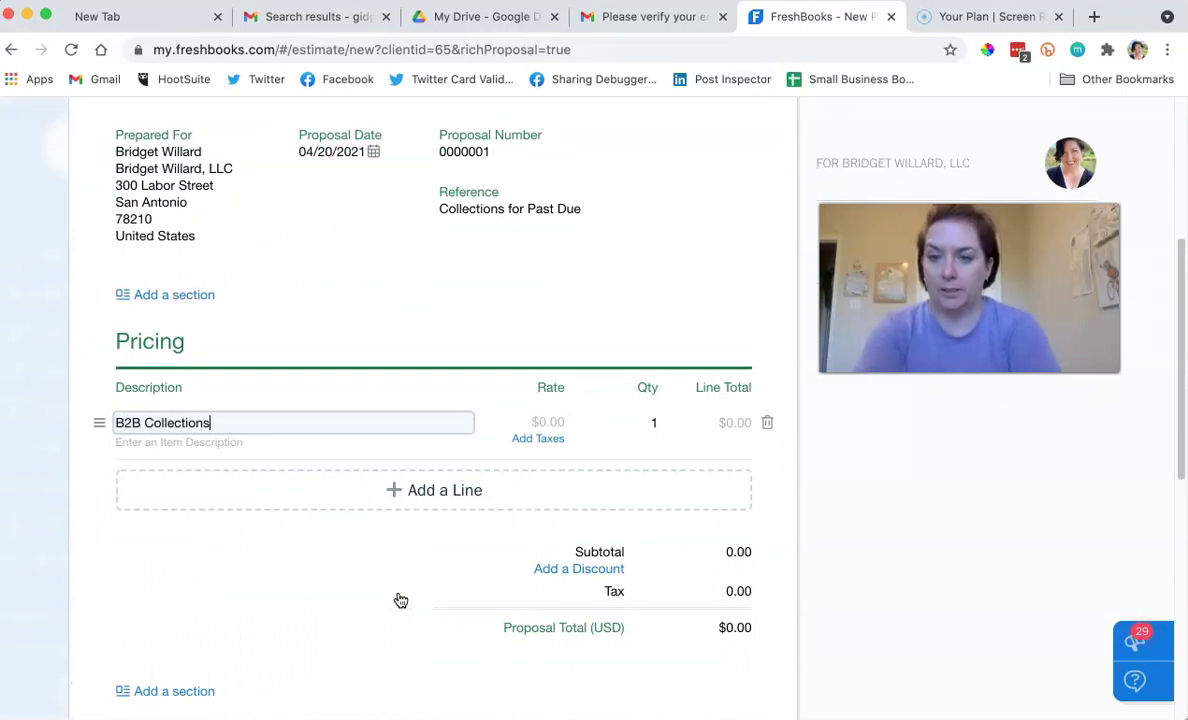
key(Tab)
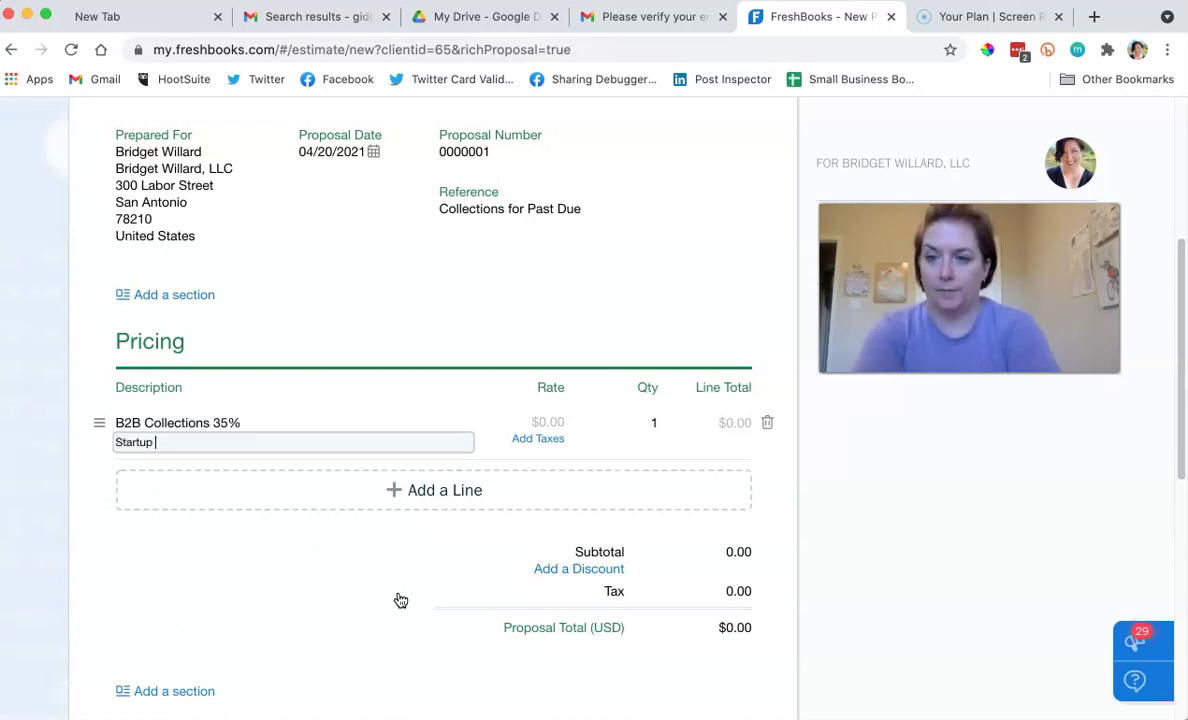
key(Tab)
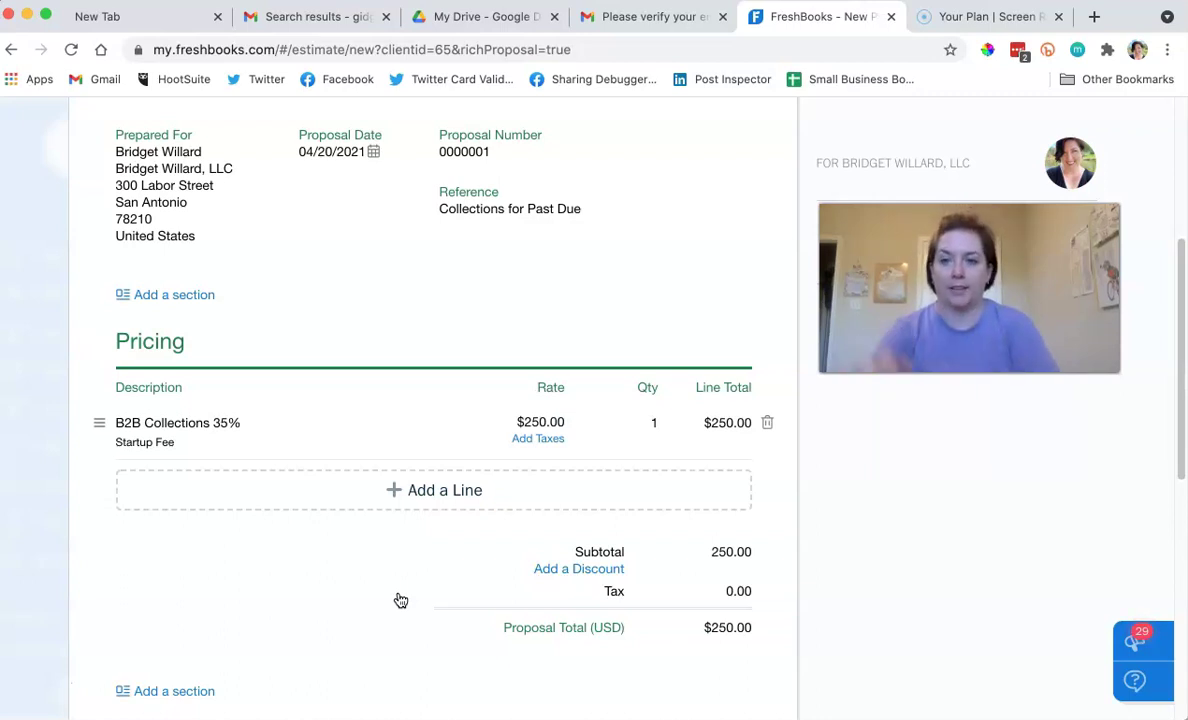
click(244, 429)
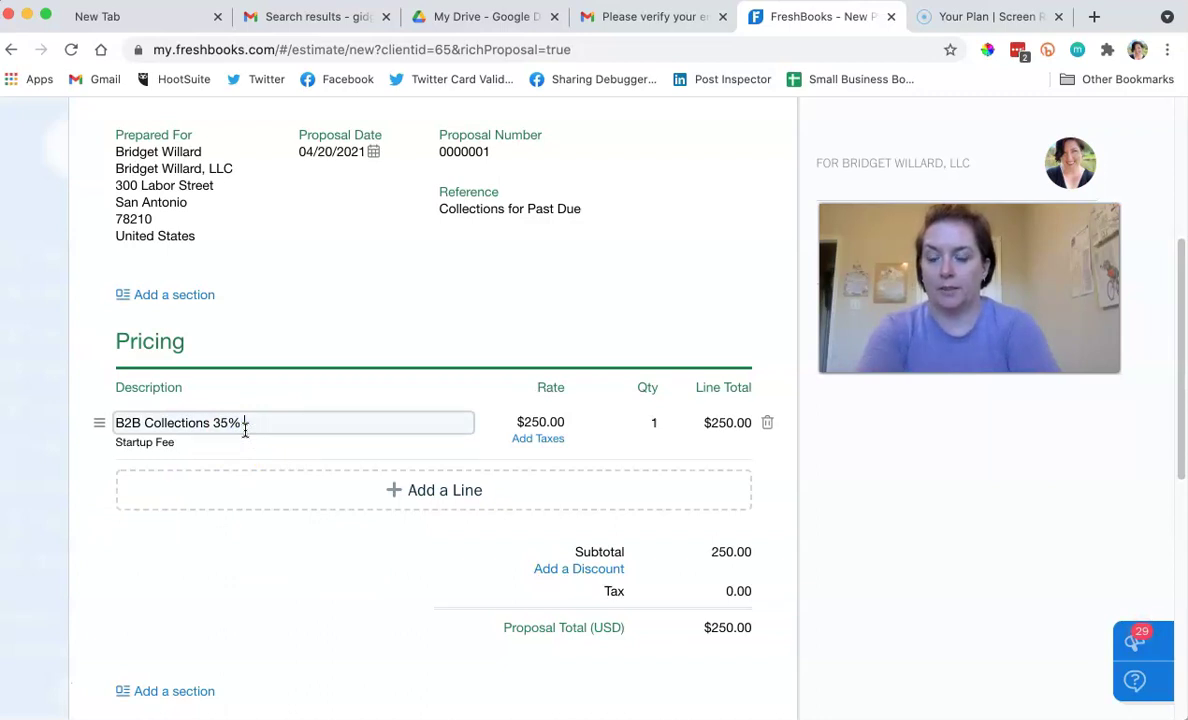
click(290, 538)
Fill in the no-refund 30-day terms and a note to the client.
scroll(310, 530, down, 3)
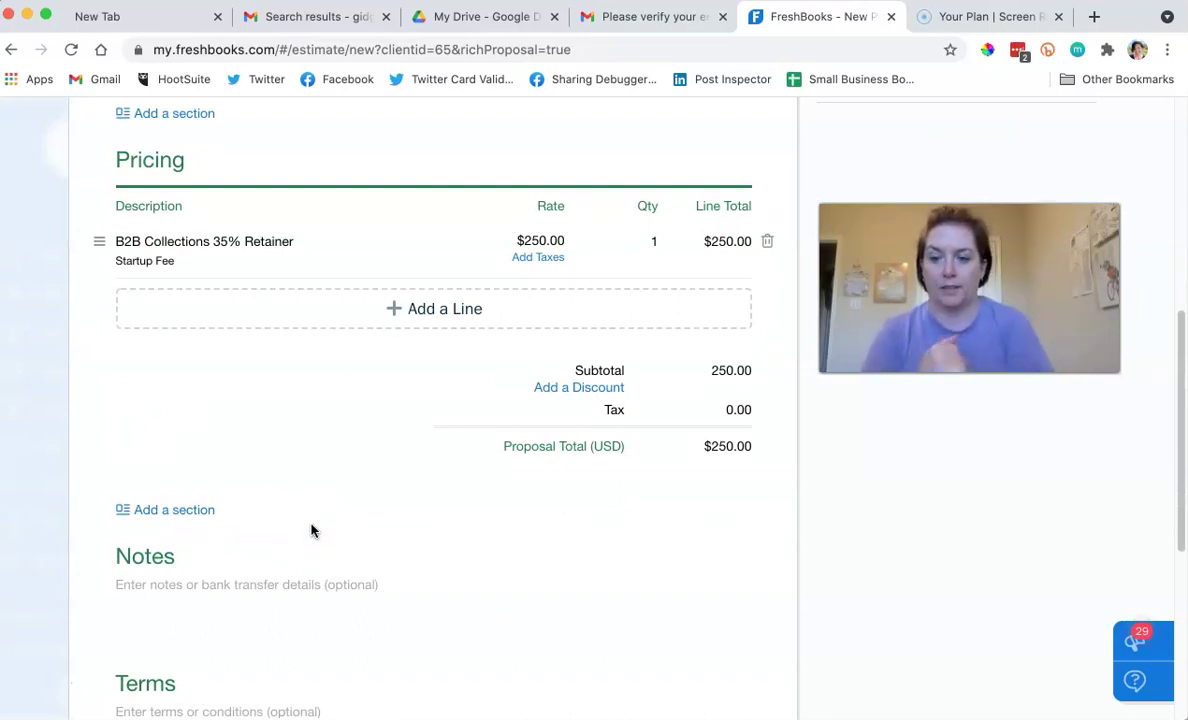
scroll(310, 530, down, 3)
click(236, 540)
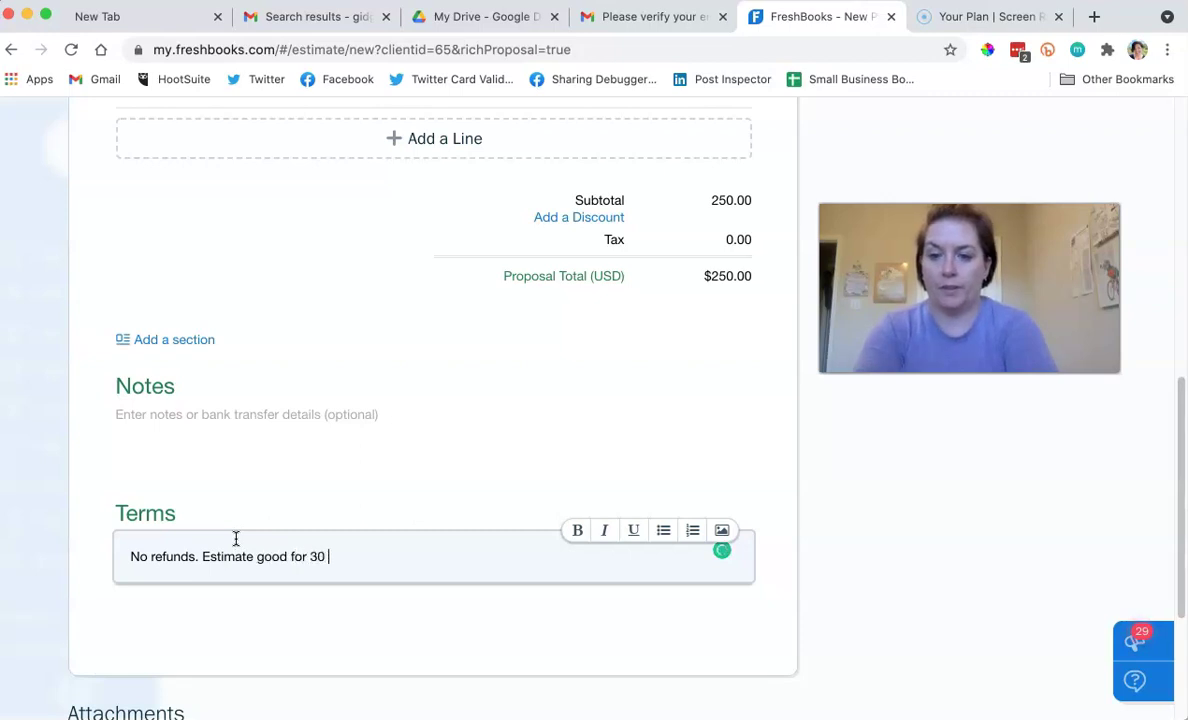
click(250, 425)
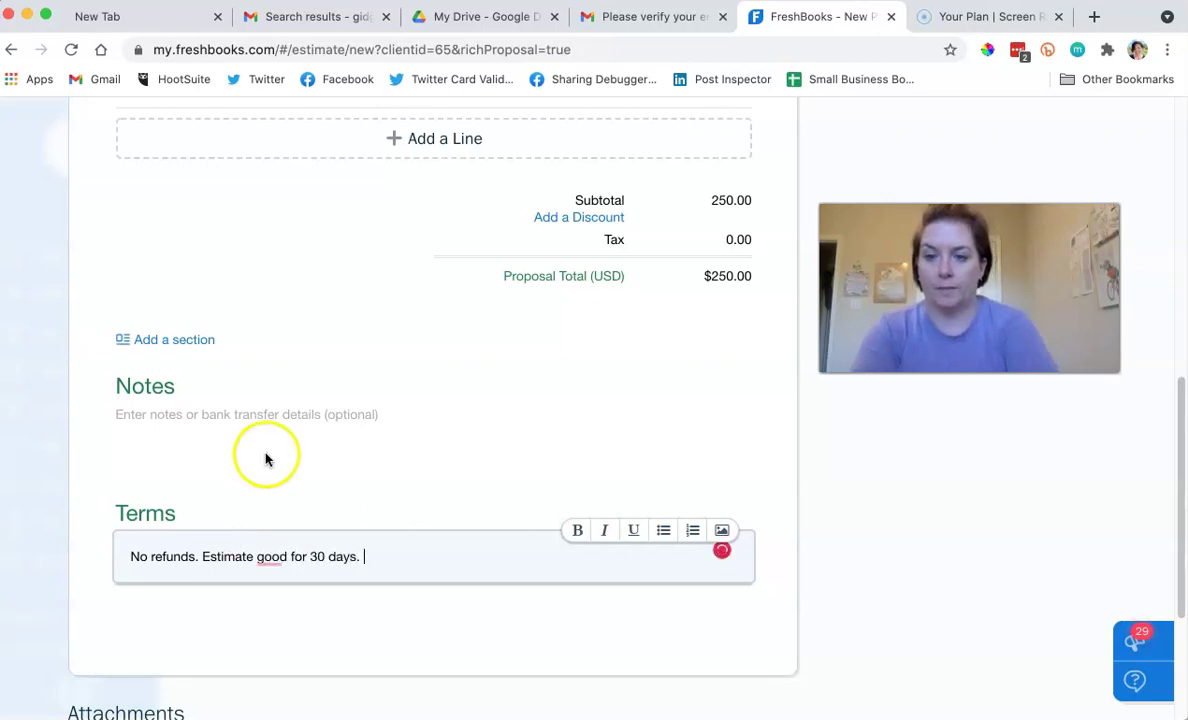
click(316, 413)
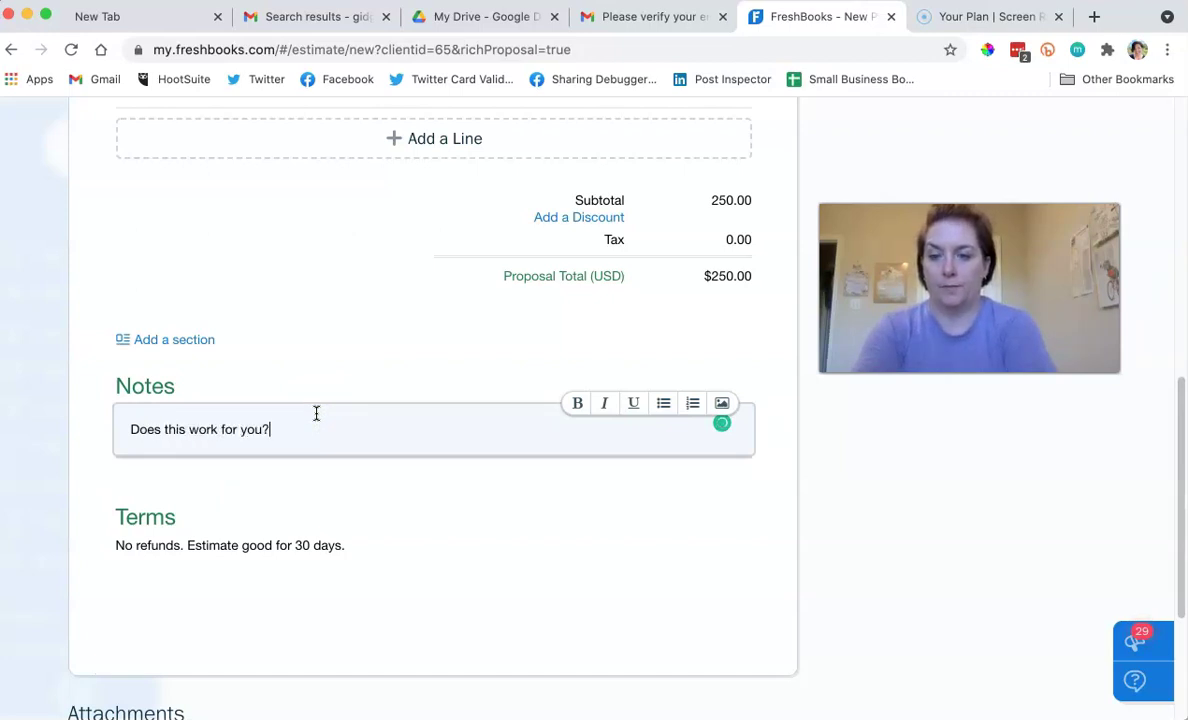
click(405, 513)
scroll(451, 522, up, 10)
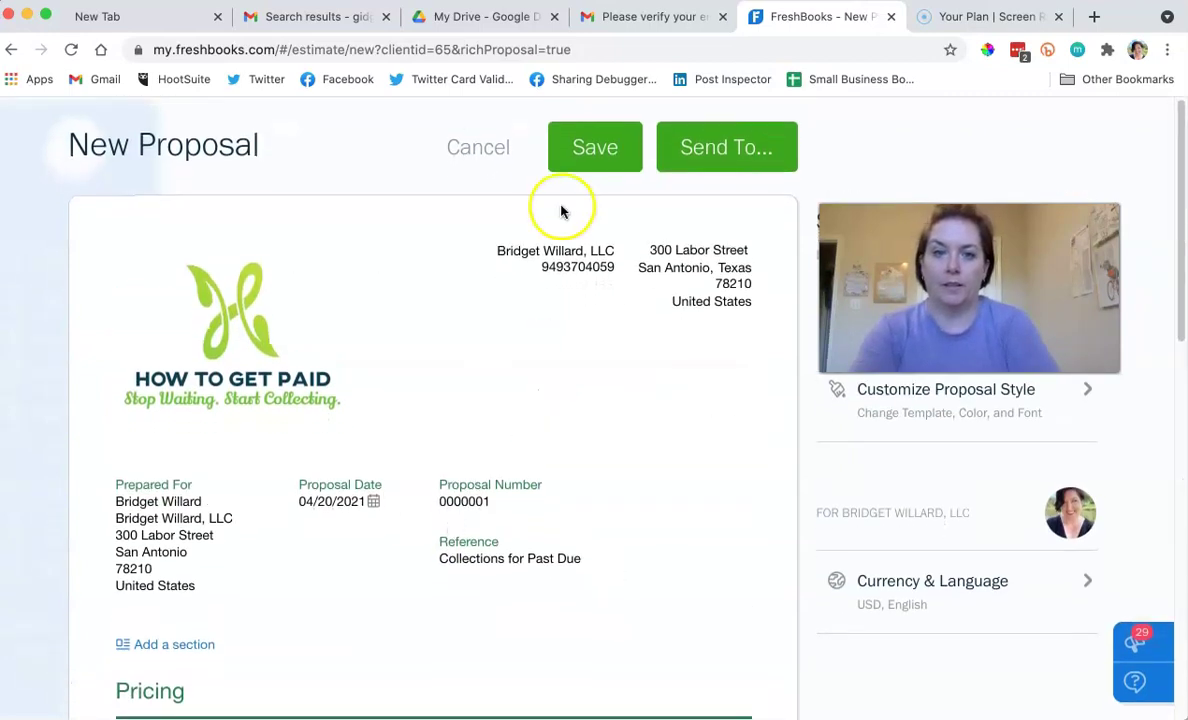
Email proposal #0000001 to the client, adding 'Does 35 % work?' to the message.
click(697, 157)
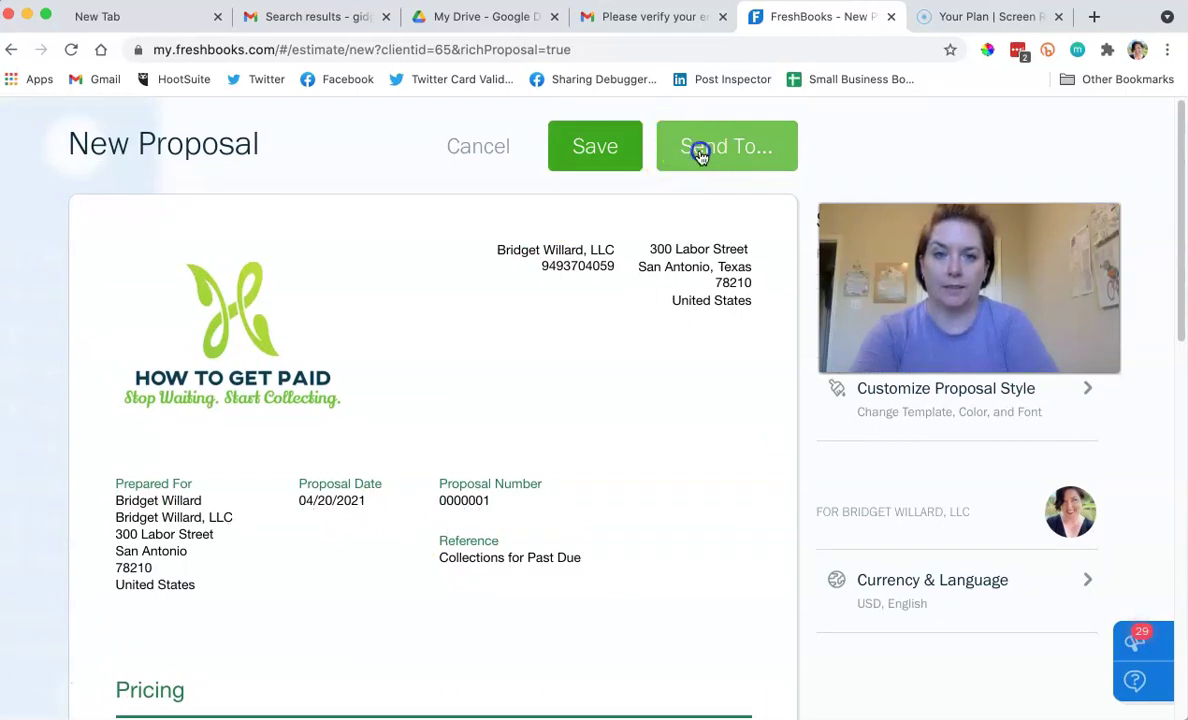
click(432, 297)
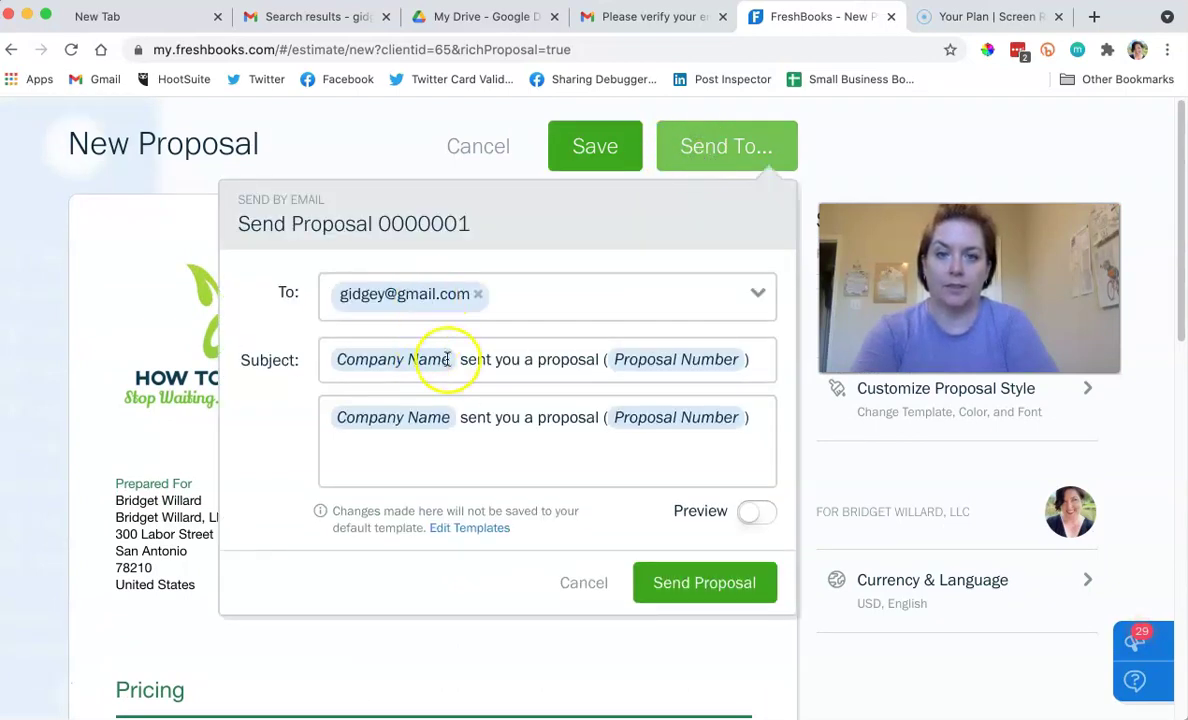
click(742, 512)
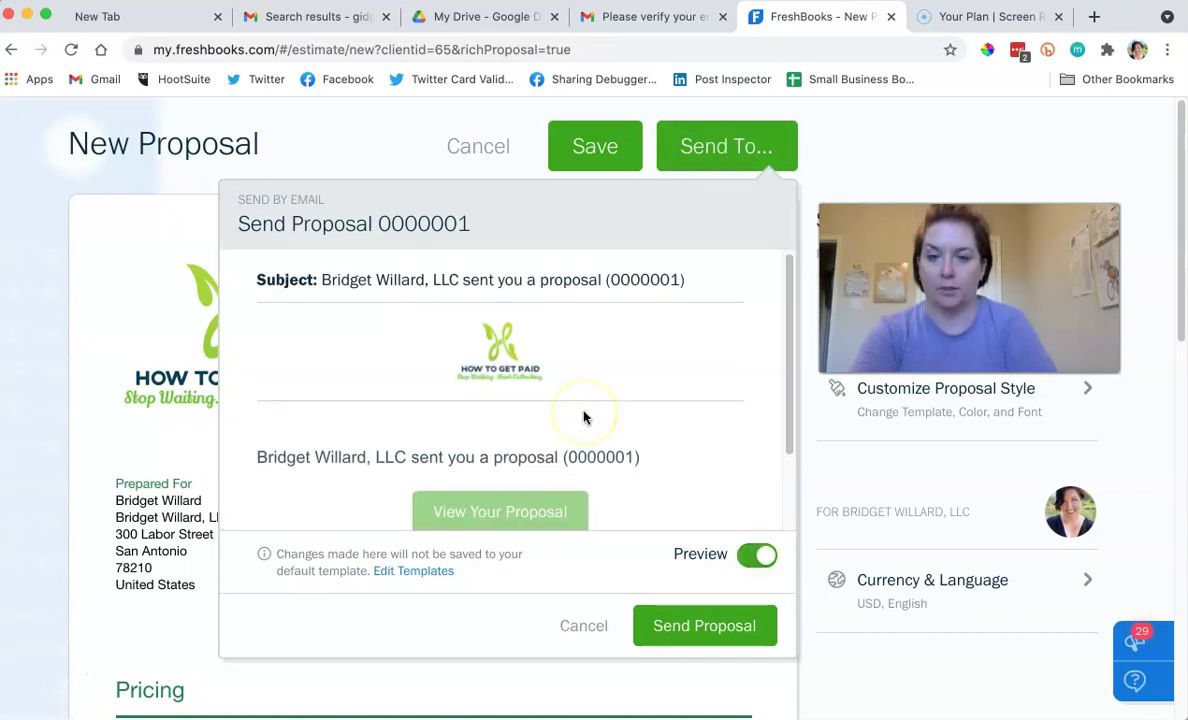
scroll(585, 418, down, 2)
click(760, 555)
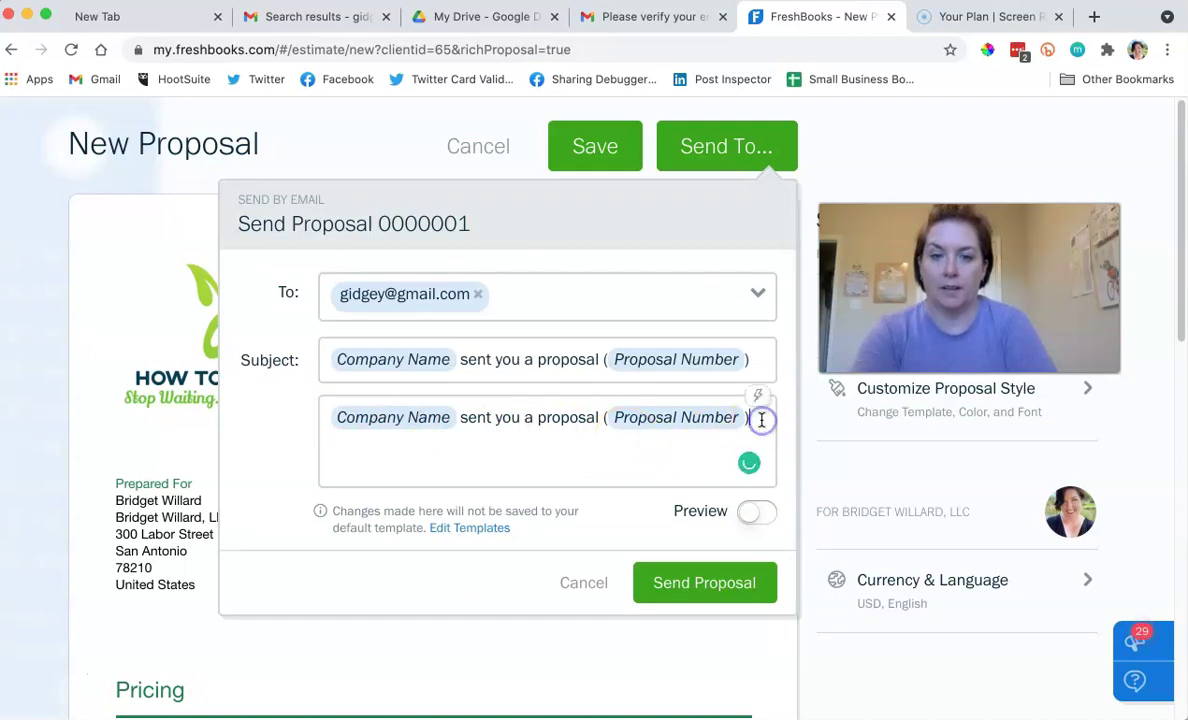
key(Return)
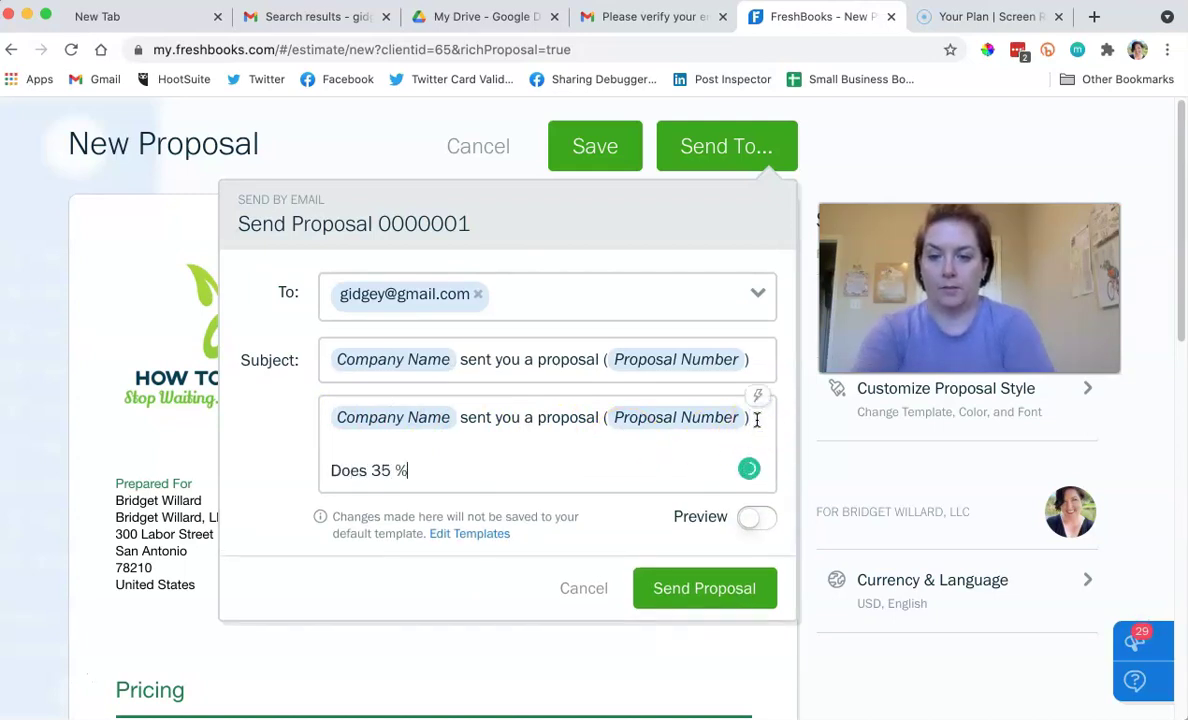
click(711, 596)
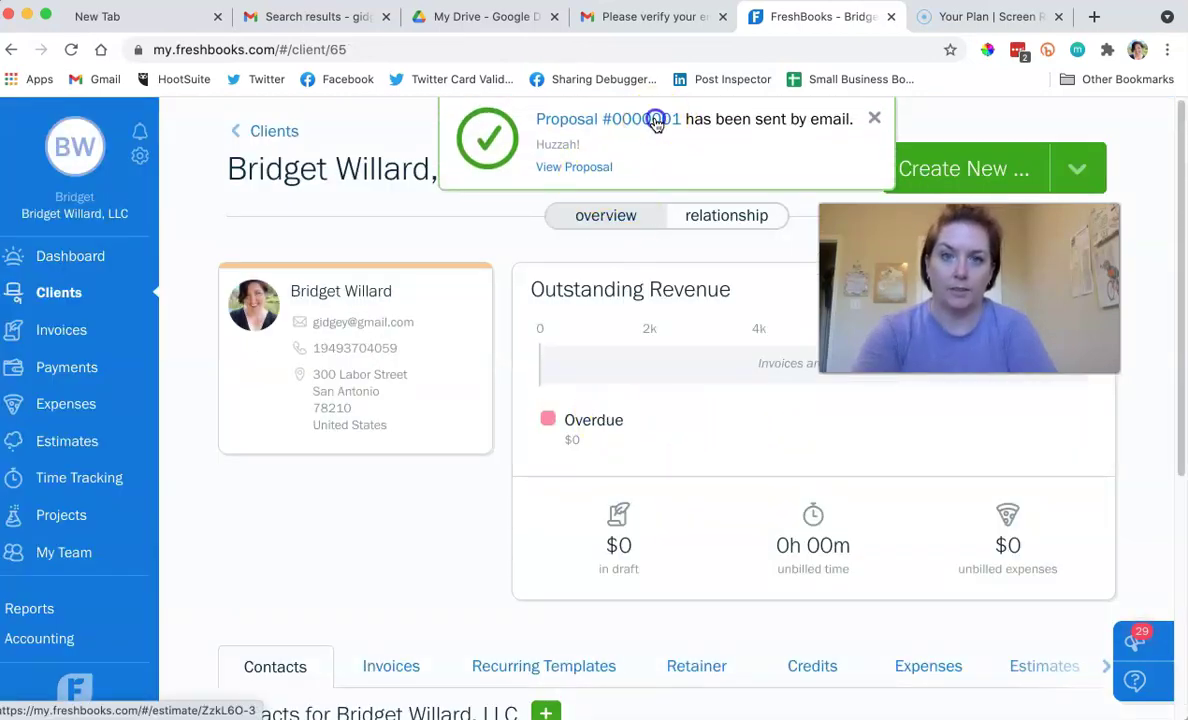
Open proposal 0000001 and view its history showing it was emailed for $250.00.
click(655, 121)
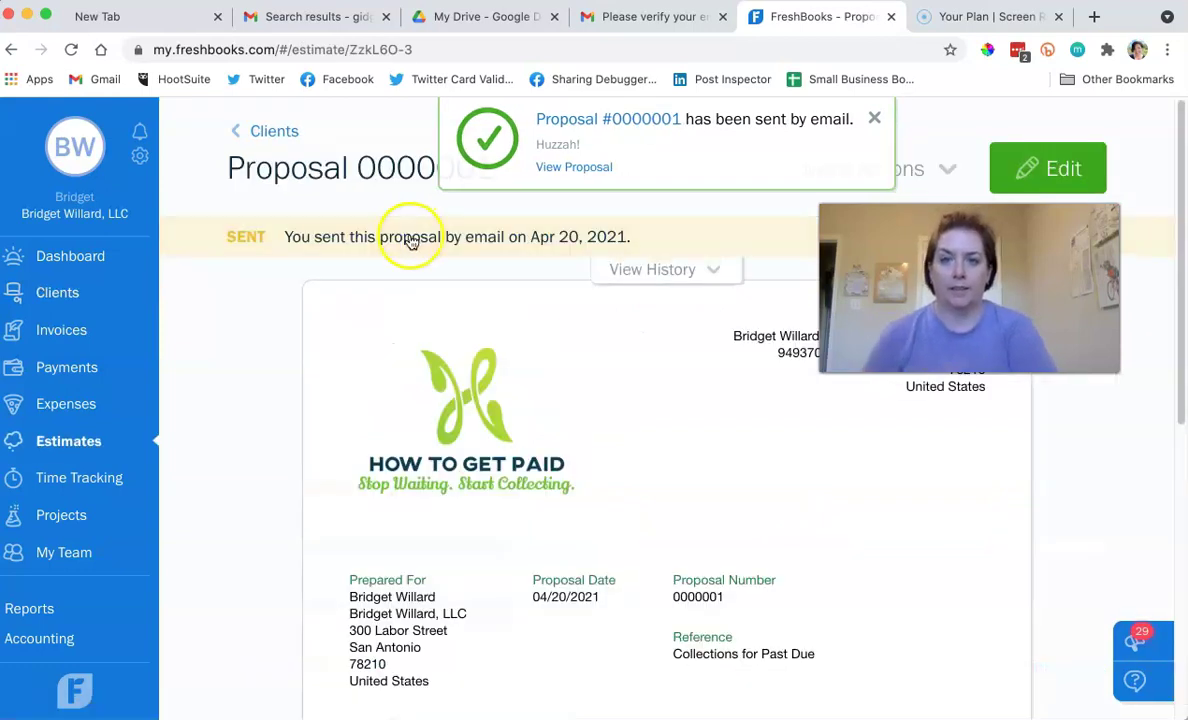
click(694, 271)
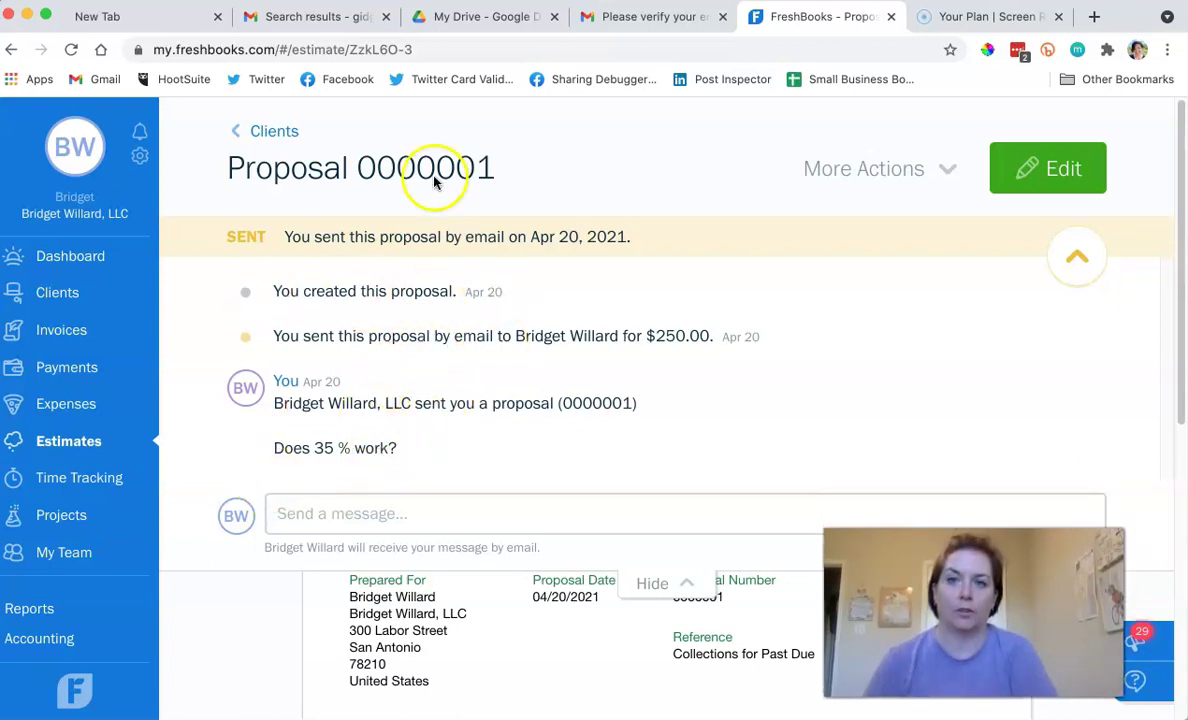
In Gmail, find and open the received proposal 0000001 email under Updates.
click(321, 15)
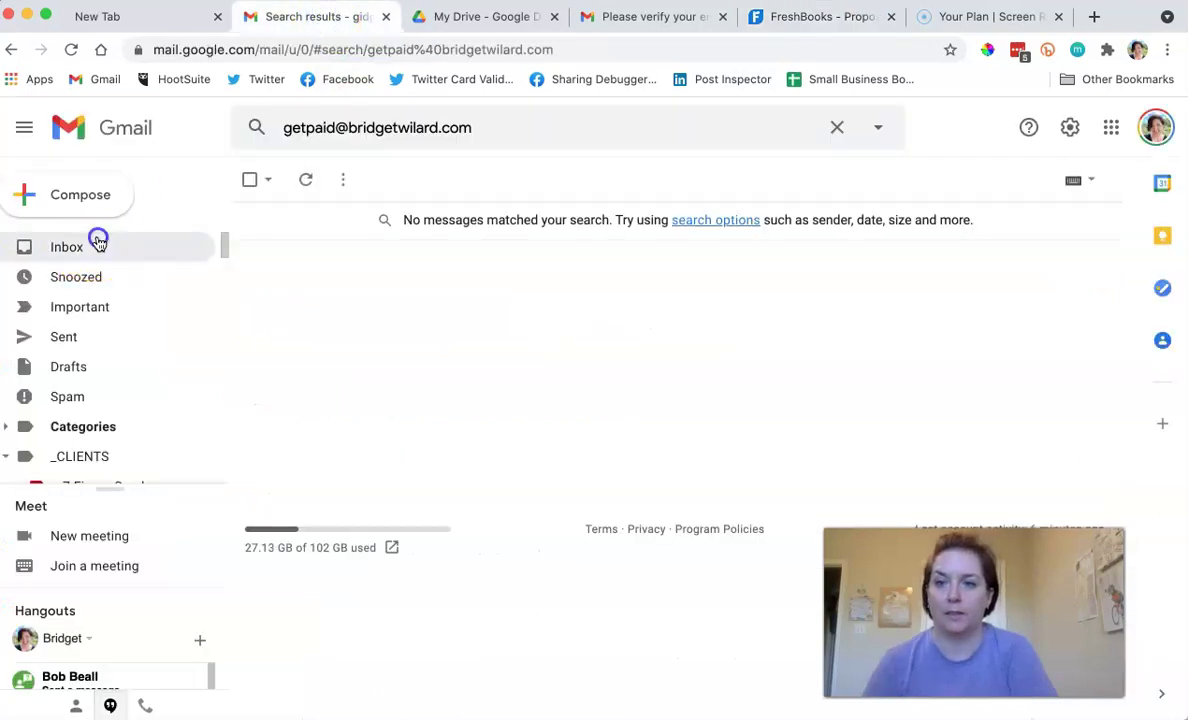
click(98, 243)
click(314, 178)
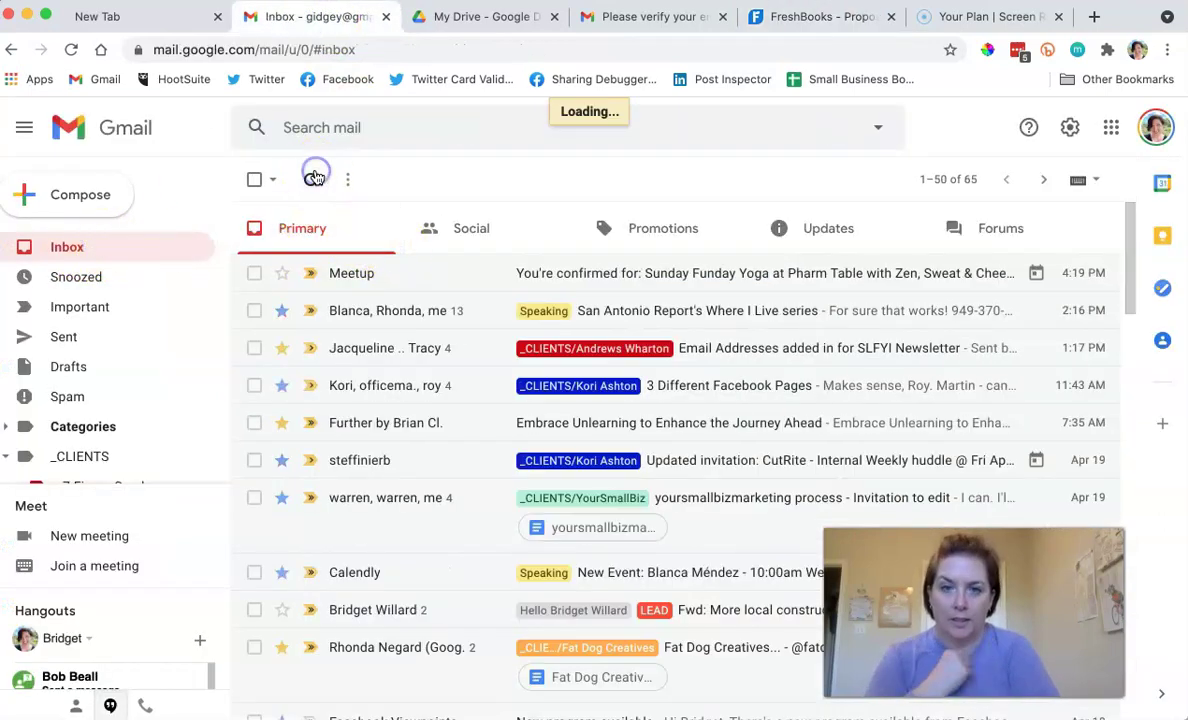
click(866, 228)
click(573, 273)
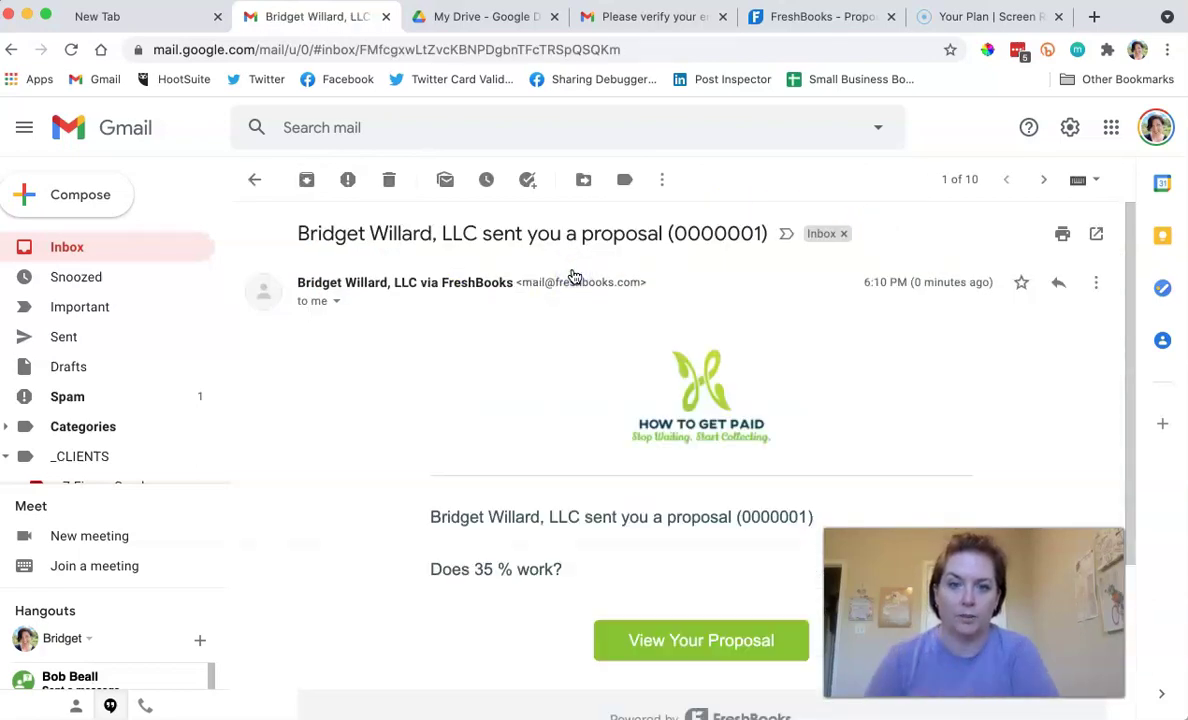
Follow the View Your Proposal link, then return from the FreshBooks login page to the email.
scroll(573, 276, down, 2)
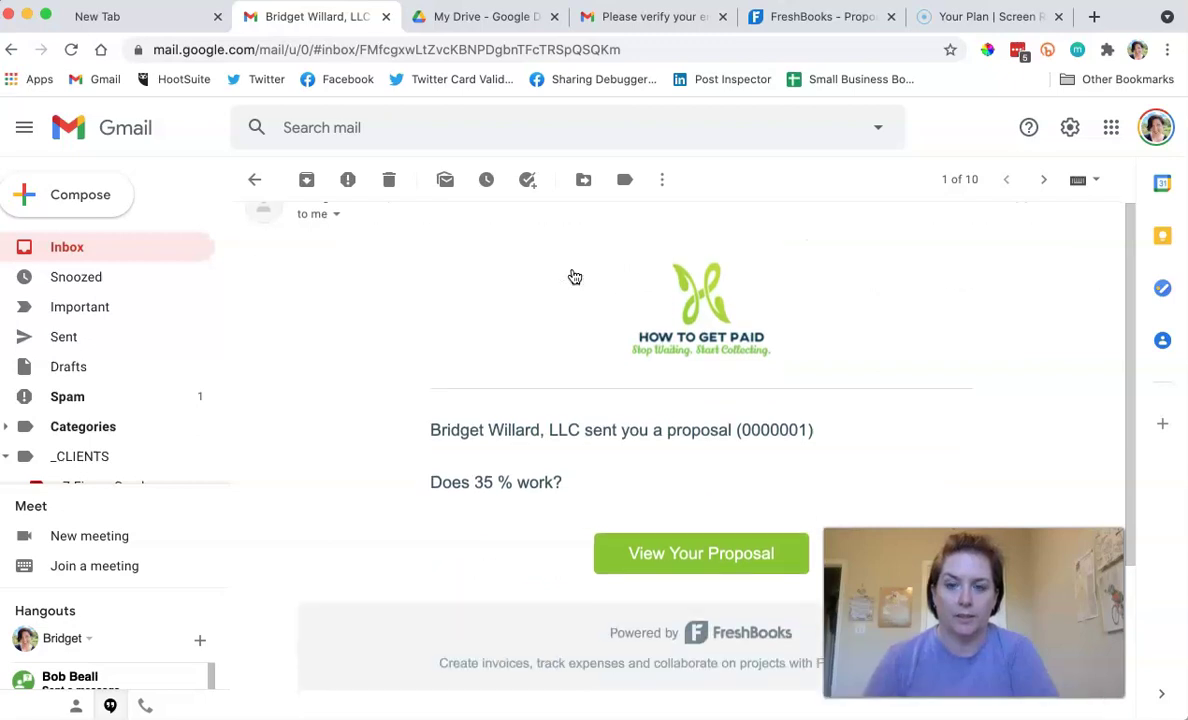
scroll(659, 384, down, 3)
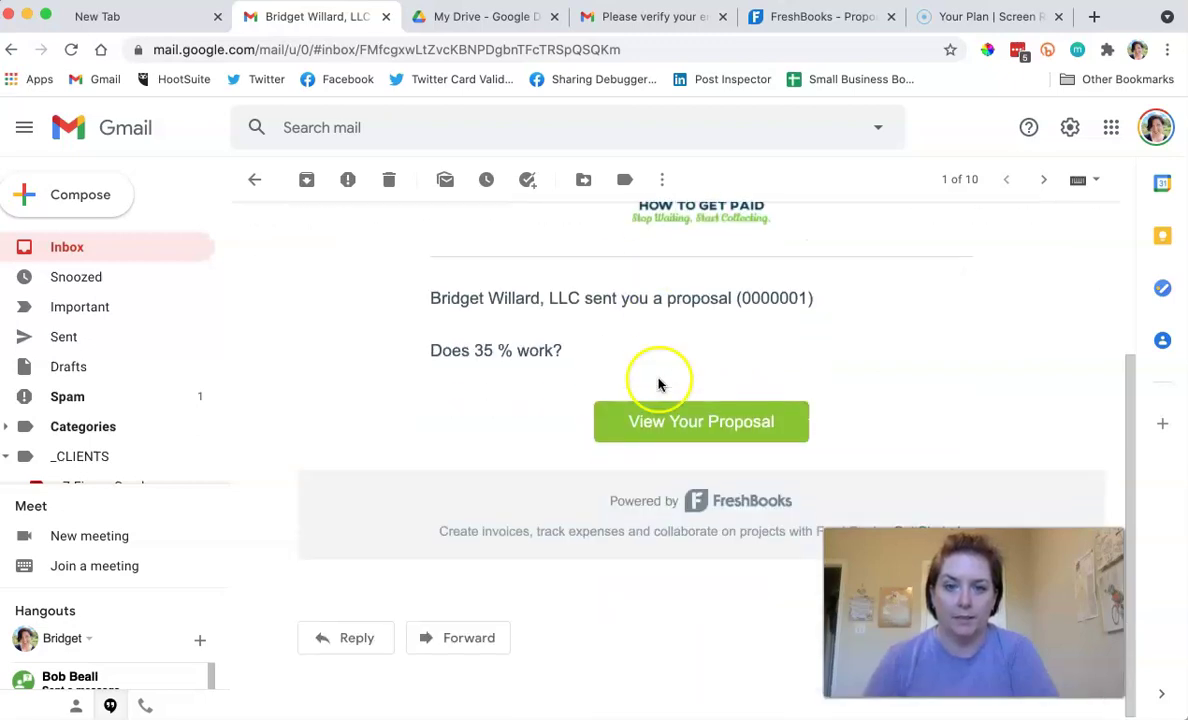
click(687, 431)
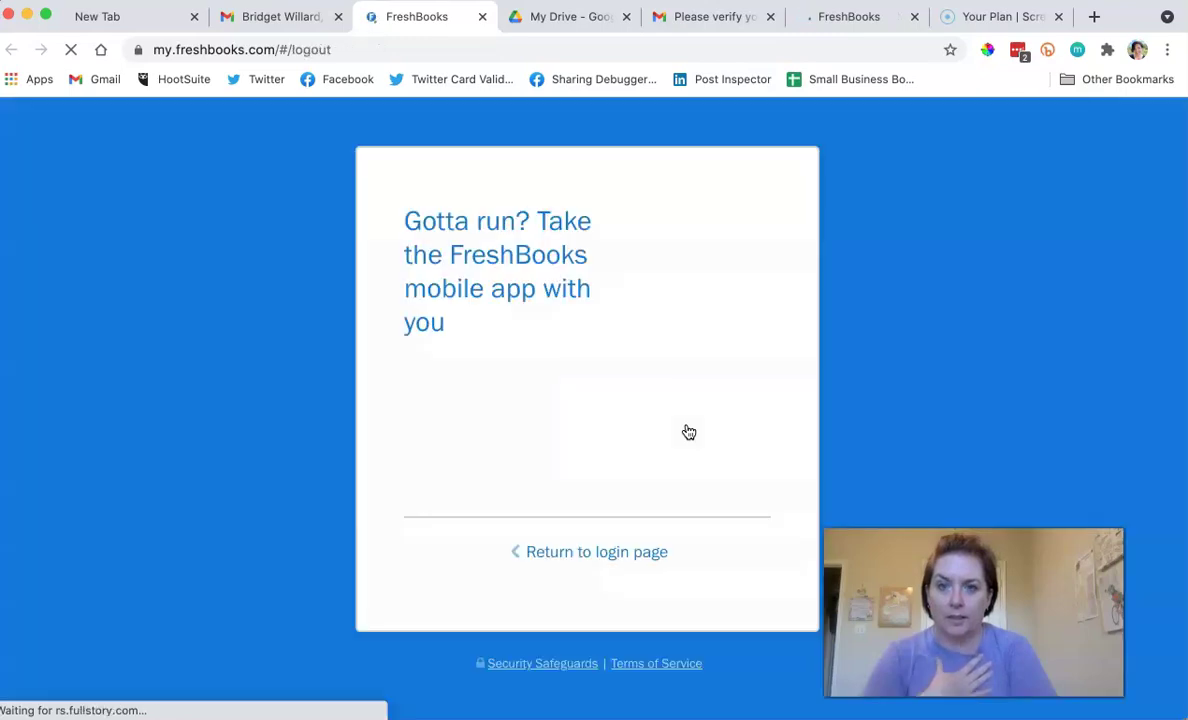
click(620, 553)
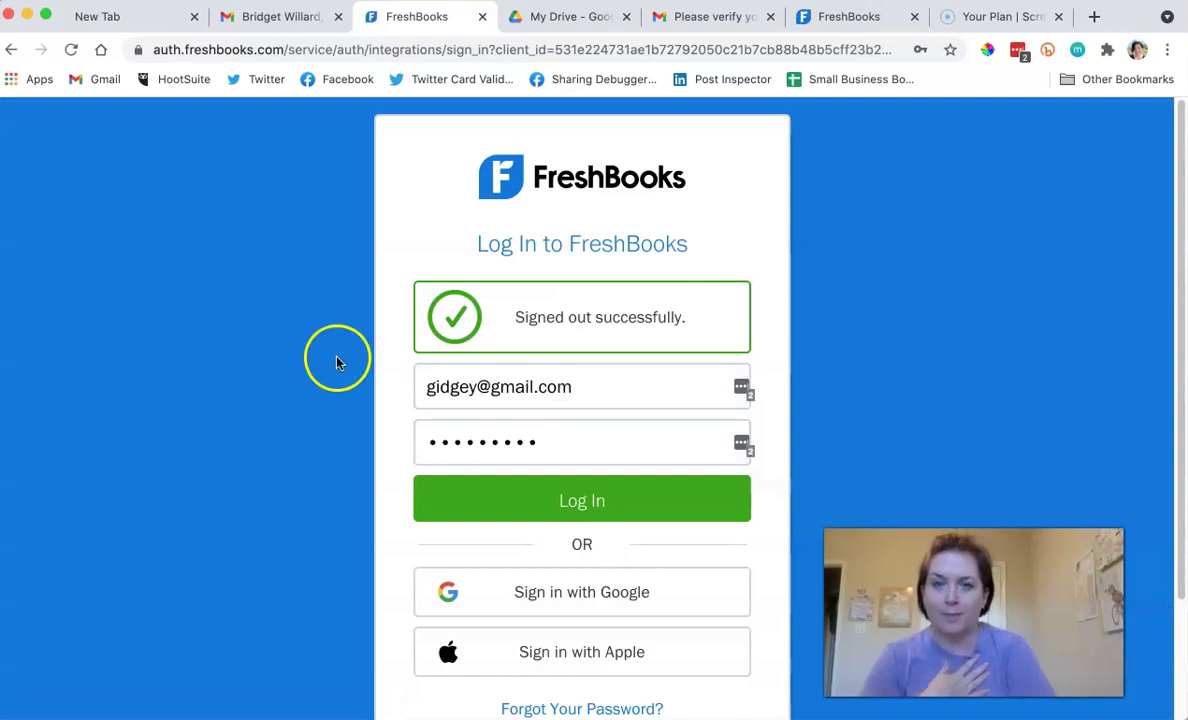
click(262, 16)
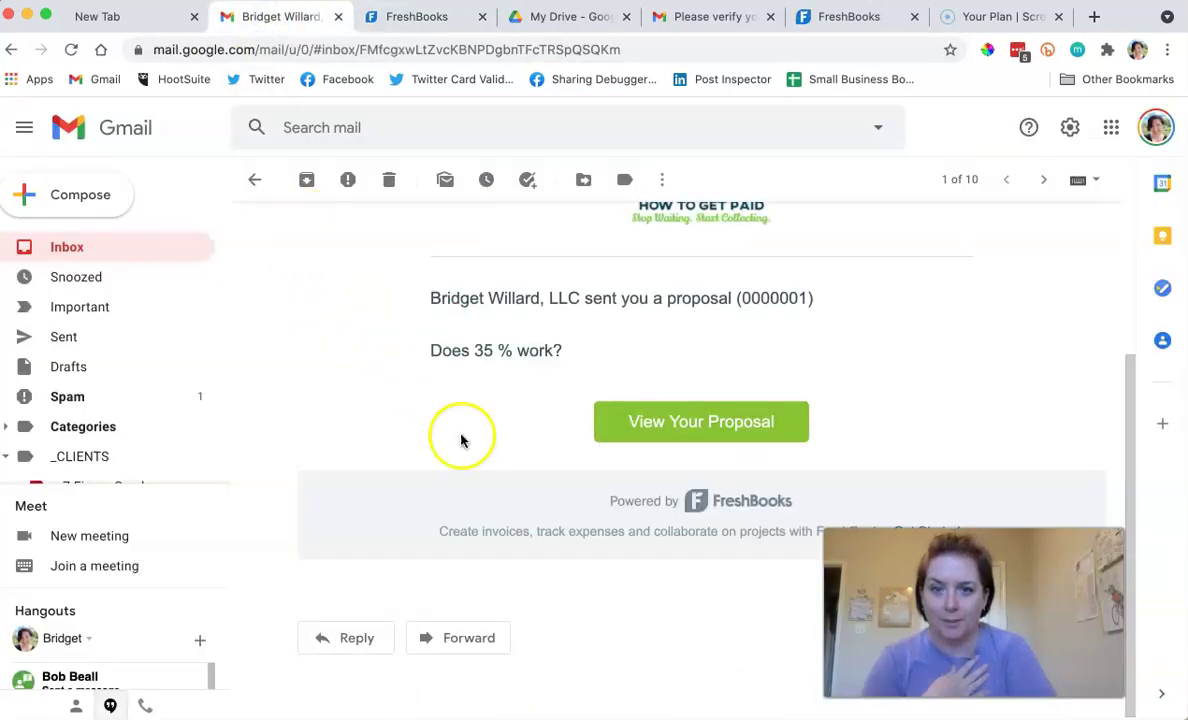
Open the proposal link in an incognito window and show its message thread.
right_click(733, 417)
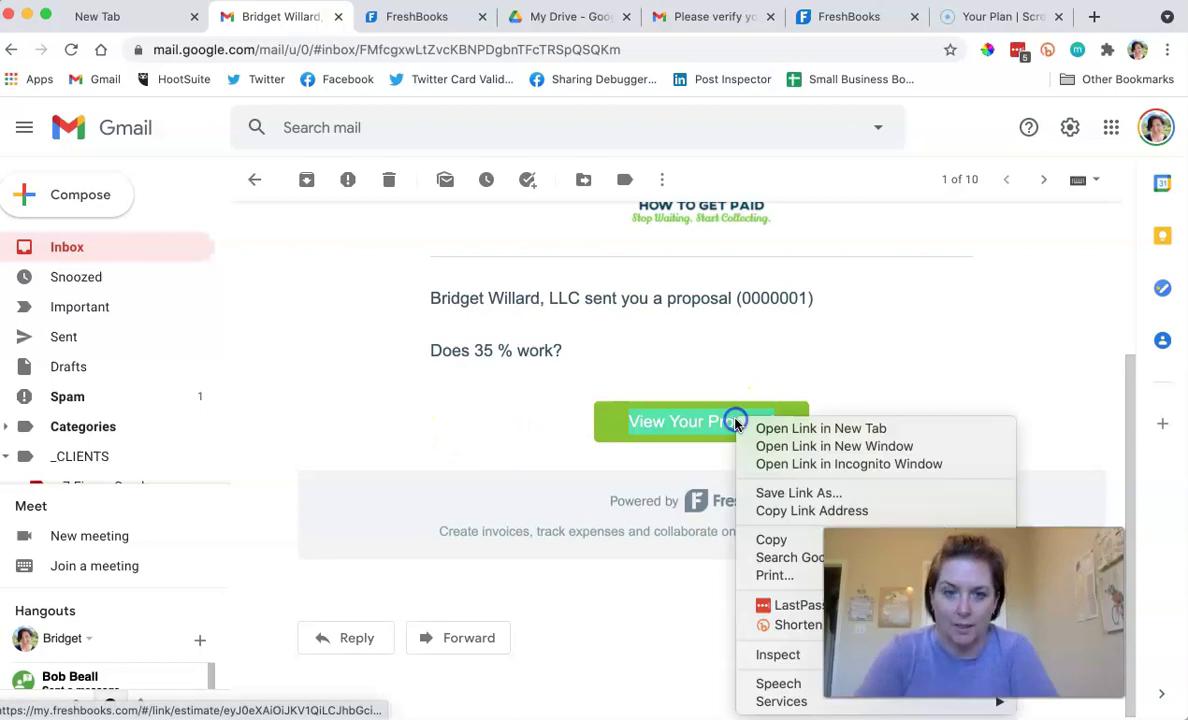
click(766, 464)
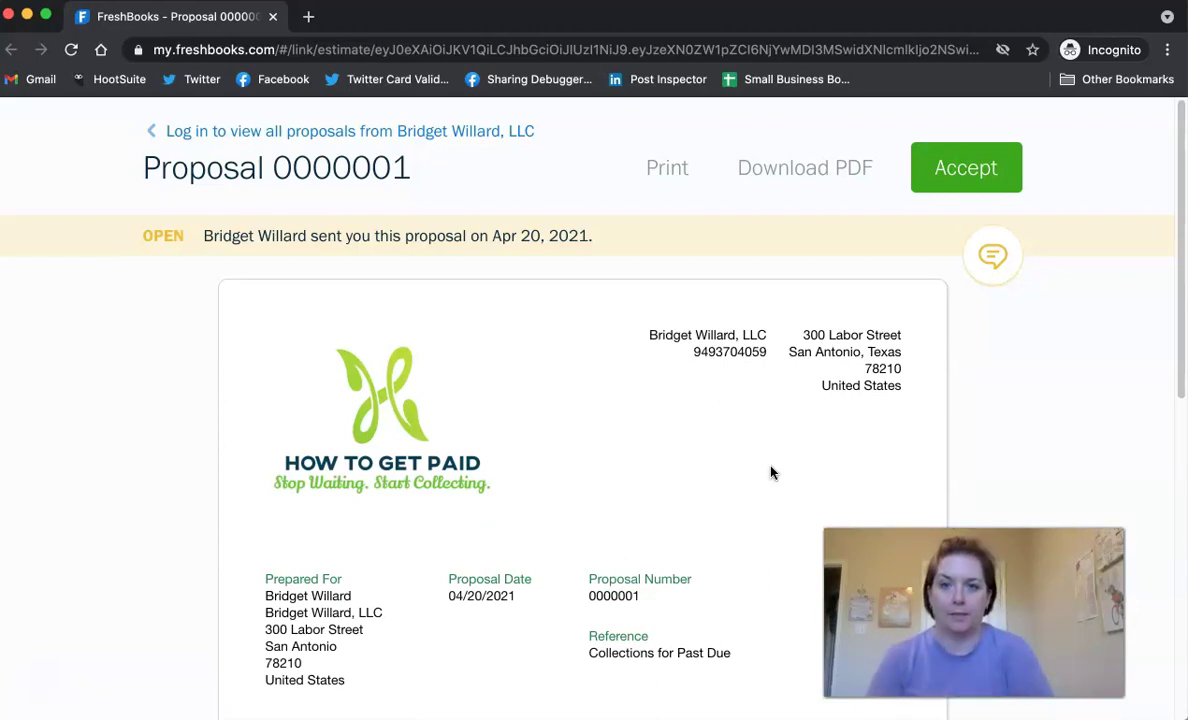
click(995, 259)
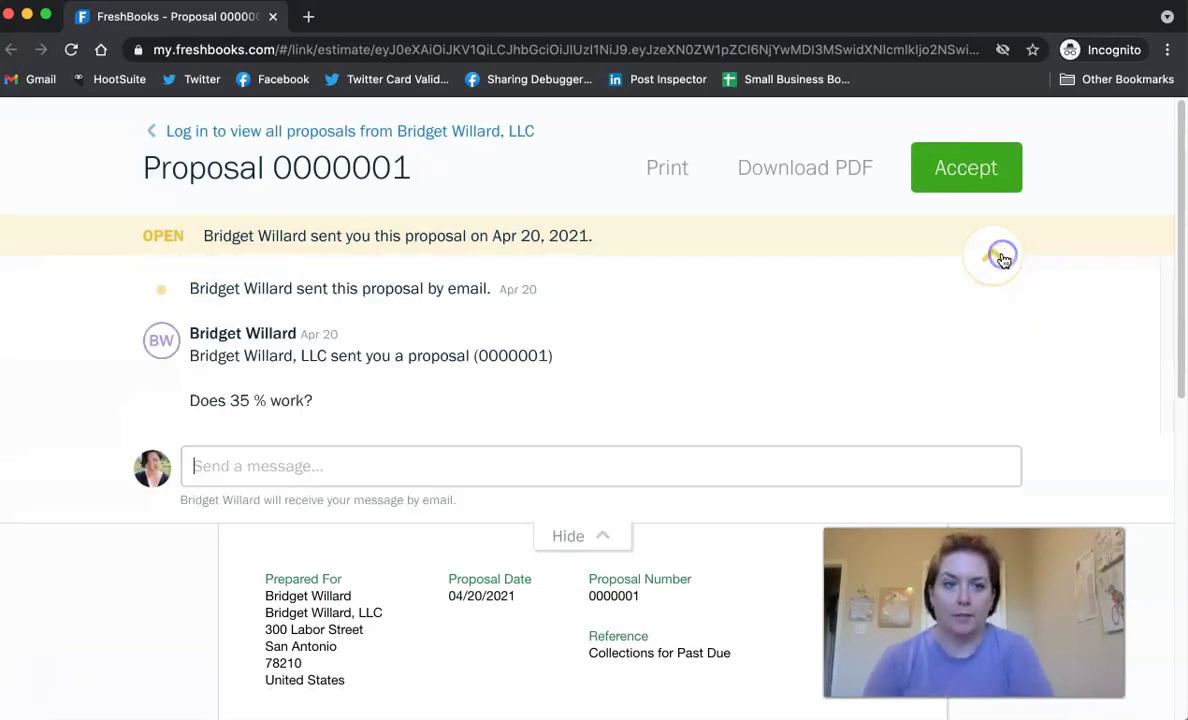
Try sending a reply, dismiss the login prompts, and clear the unsent text.
click(428, 468)
text(That seems high. I thought we agreed to 25%. Thanks.)
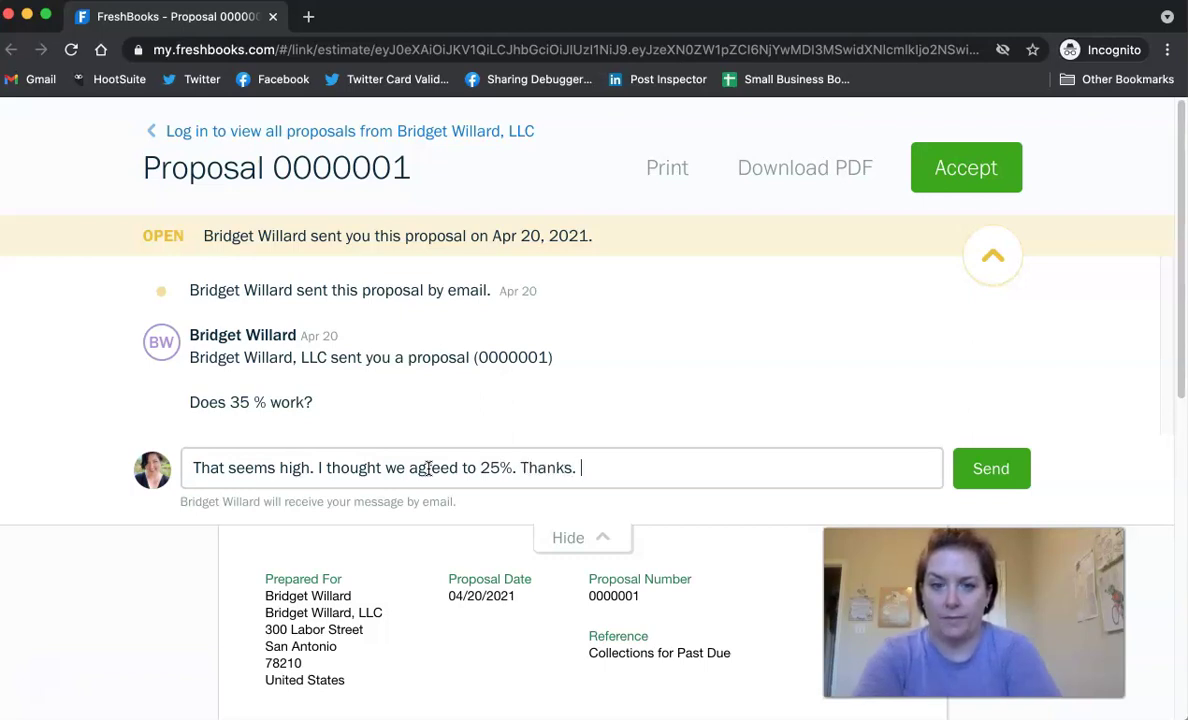
click(973, 468)
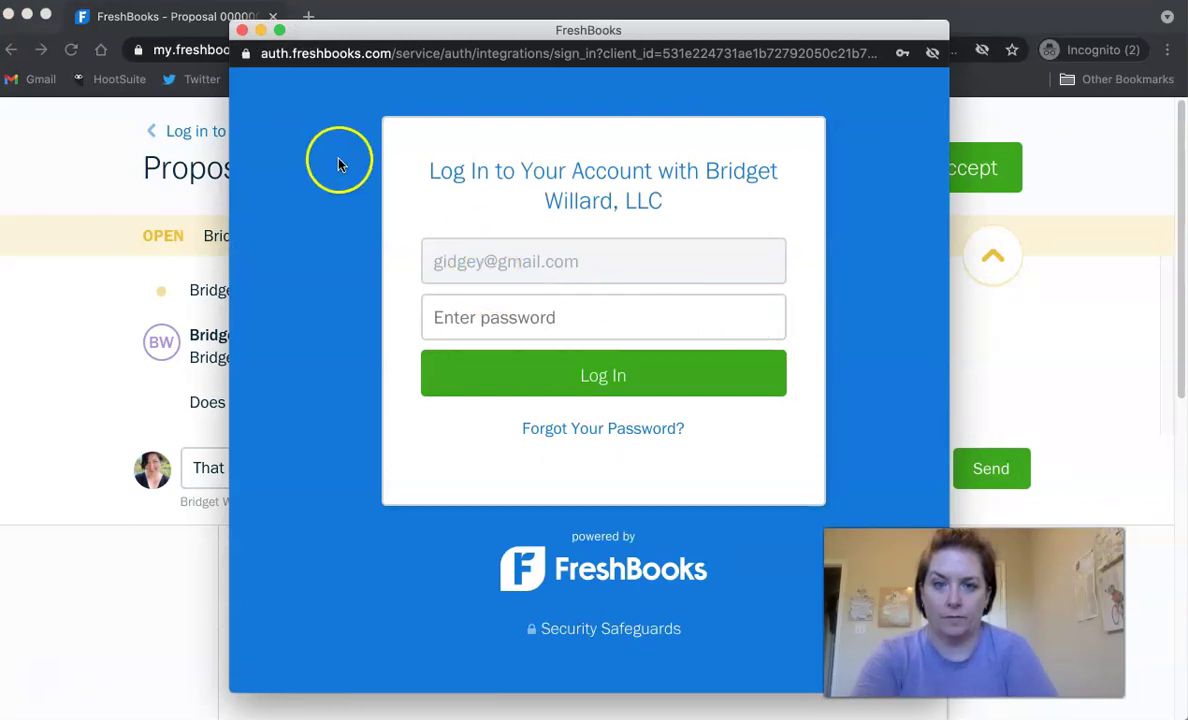
click(240, 30)
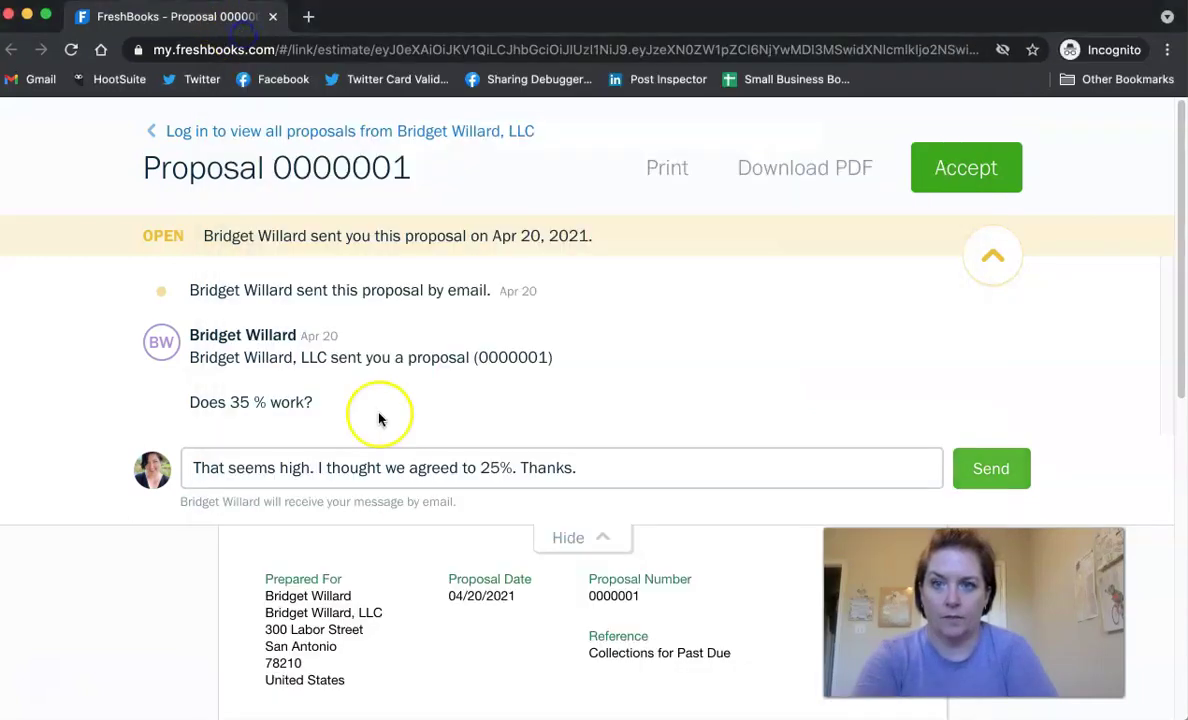
click(975, 470)
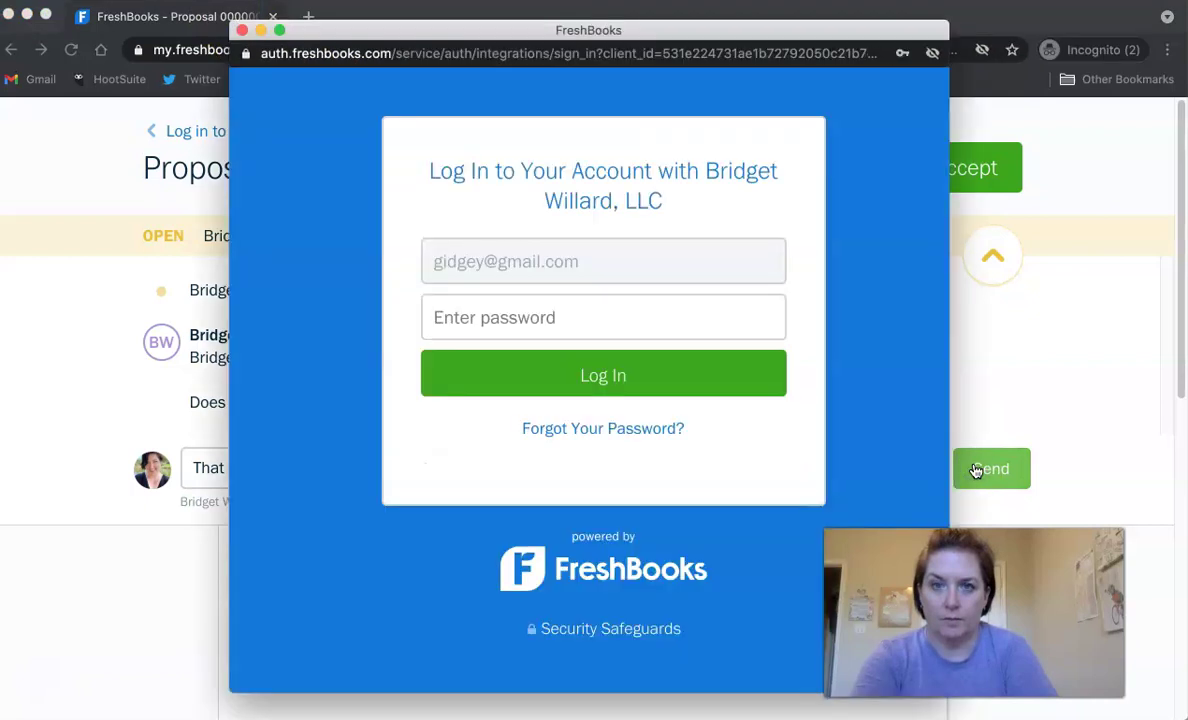
click(241, 30)
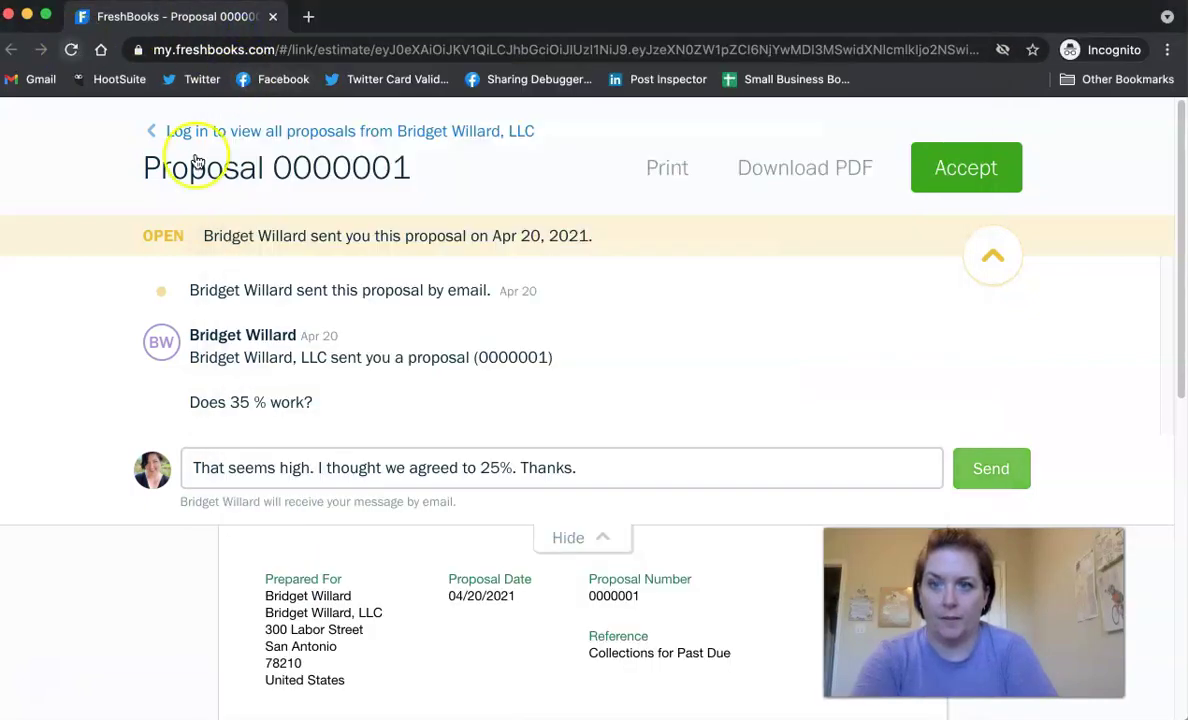
key(ctrl+a)
key(ctrl+c)
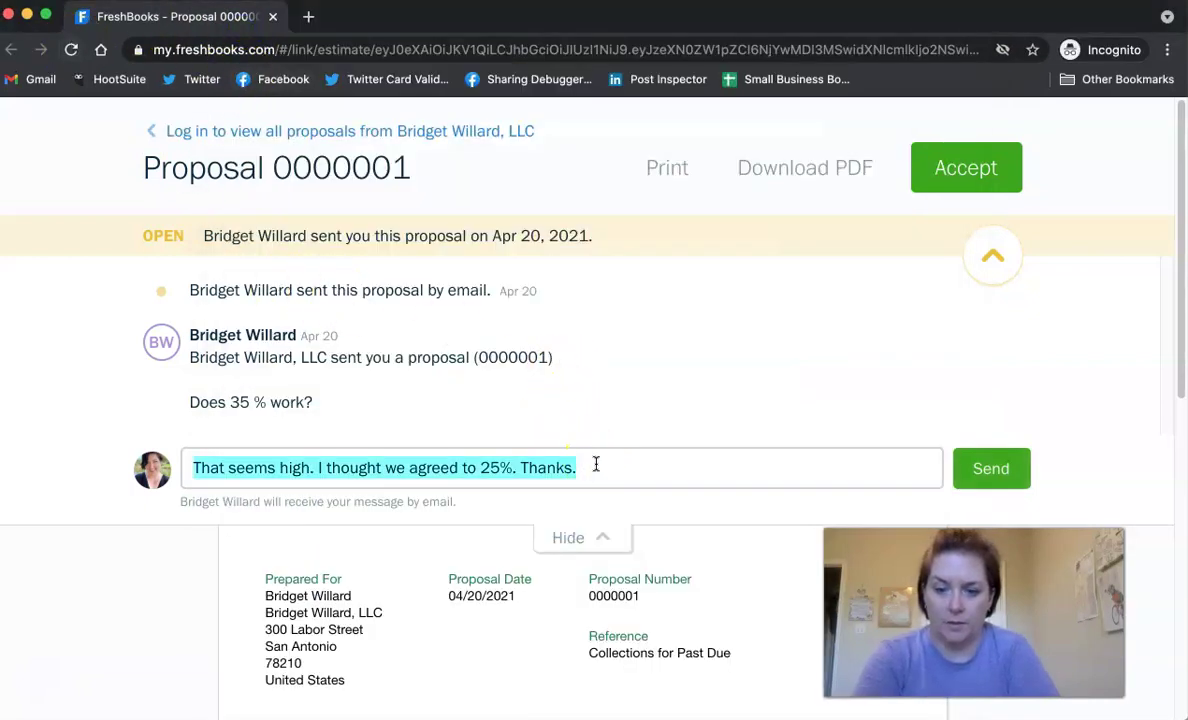
key(BackSpace)
Reply to the proposal email with 'That seems high. I thought we agreed to 25%.'.
click(10, 16)
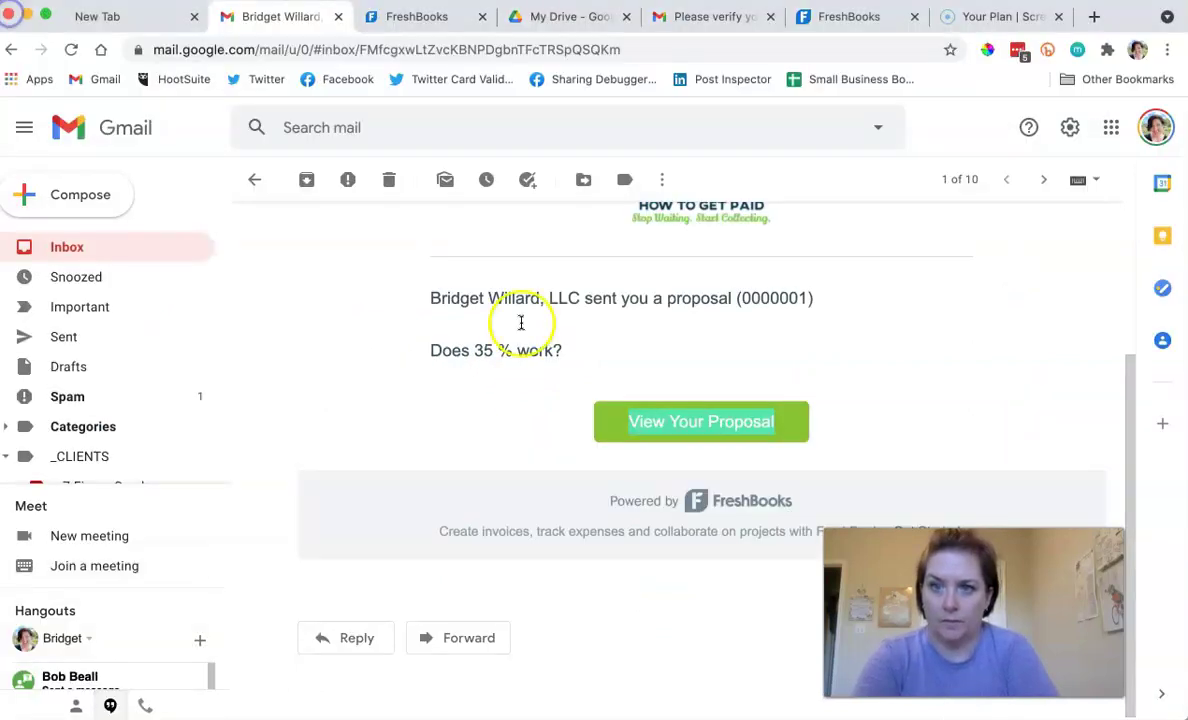
scroll(557, 405, up, 3)
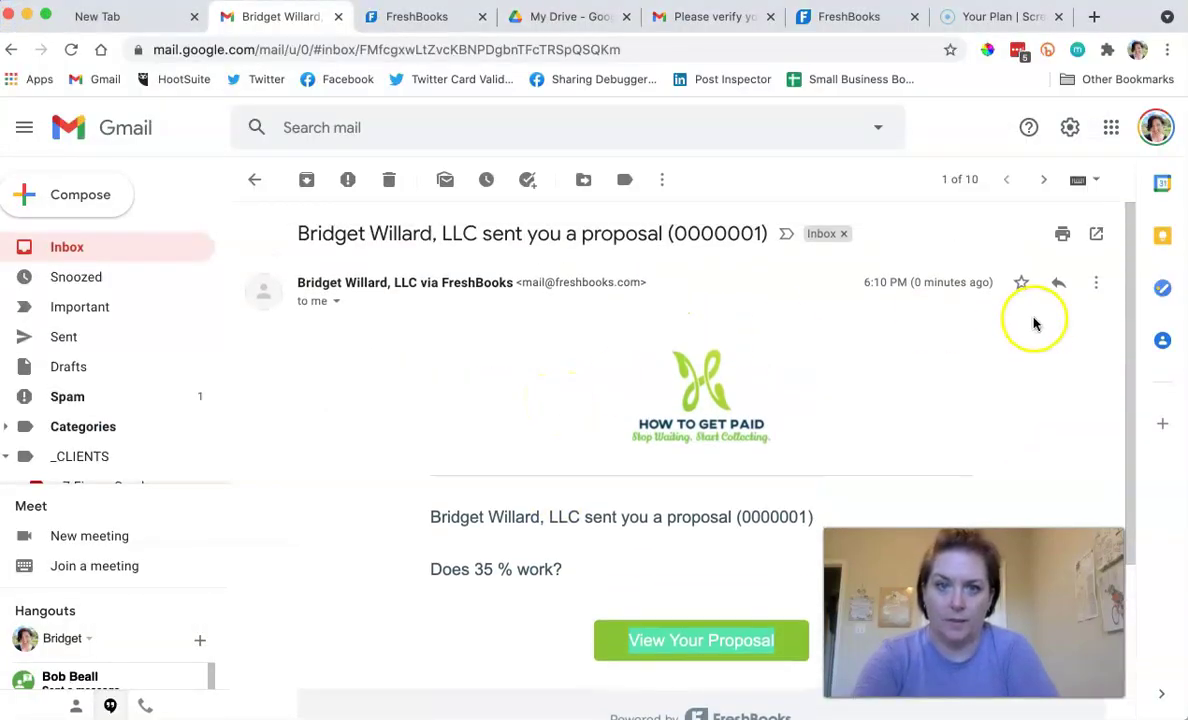
click(1057, 282)
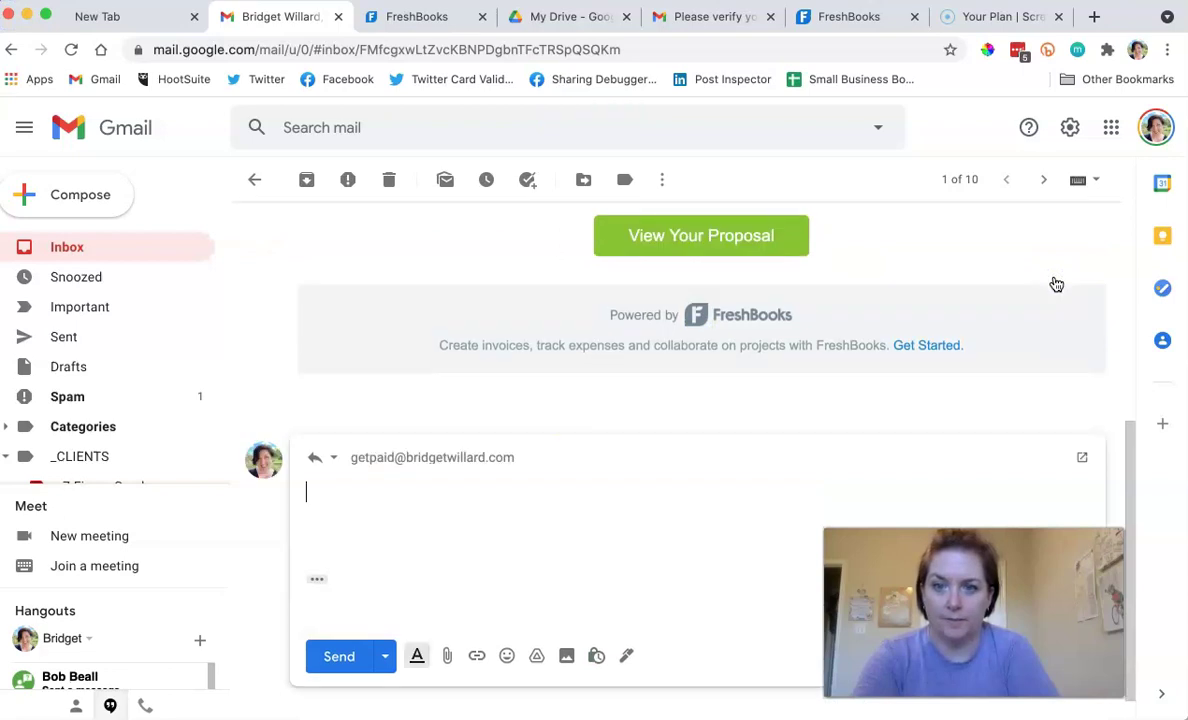
key(ctrl+v)
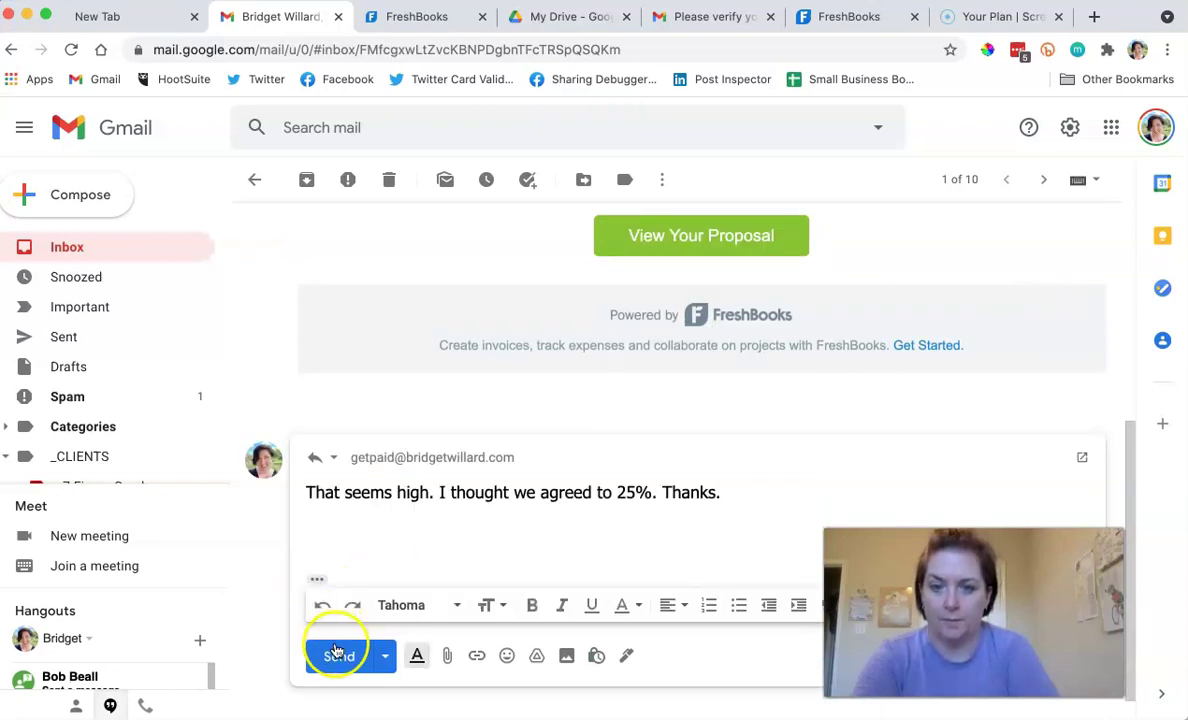
click(337, 652)
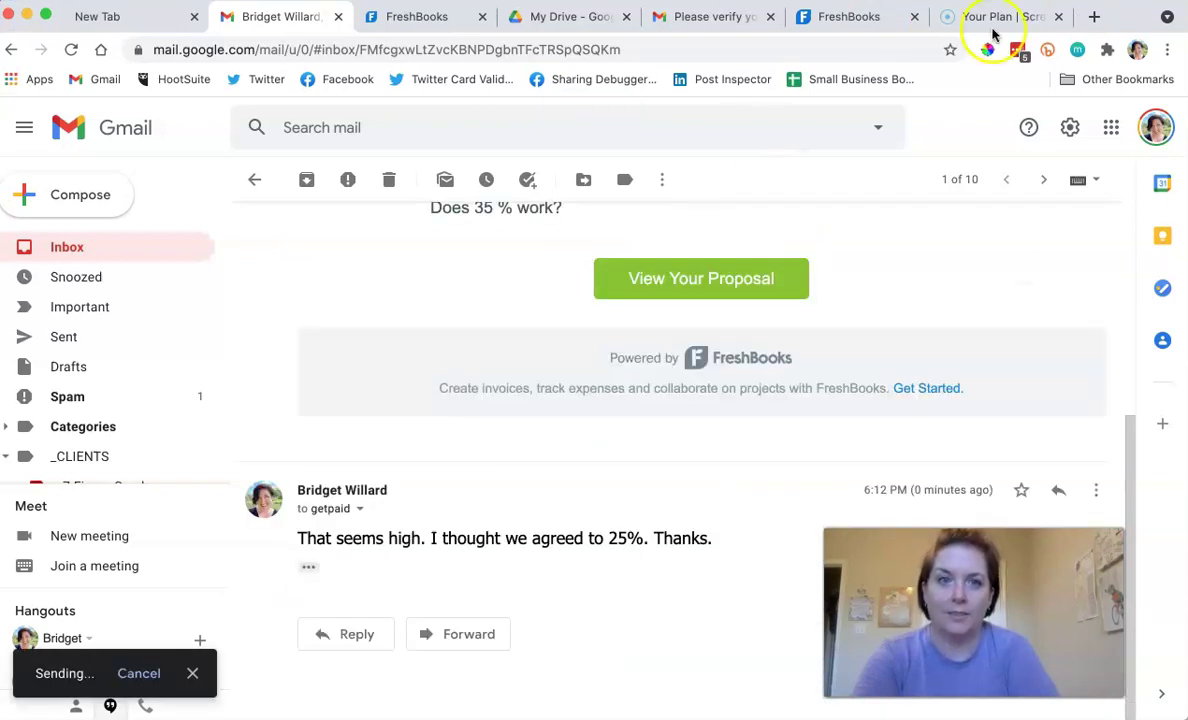
click(866, 15)
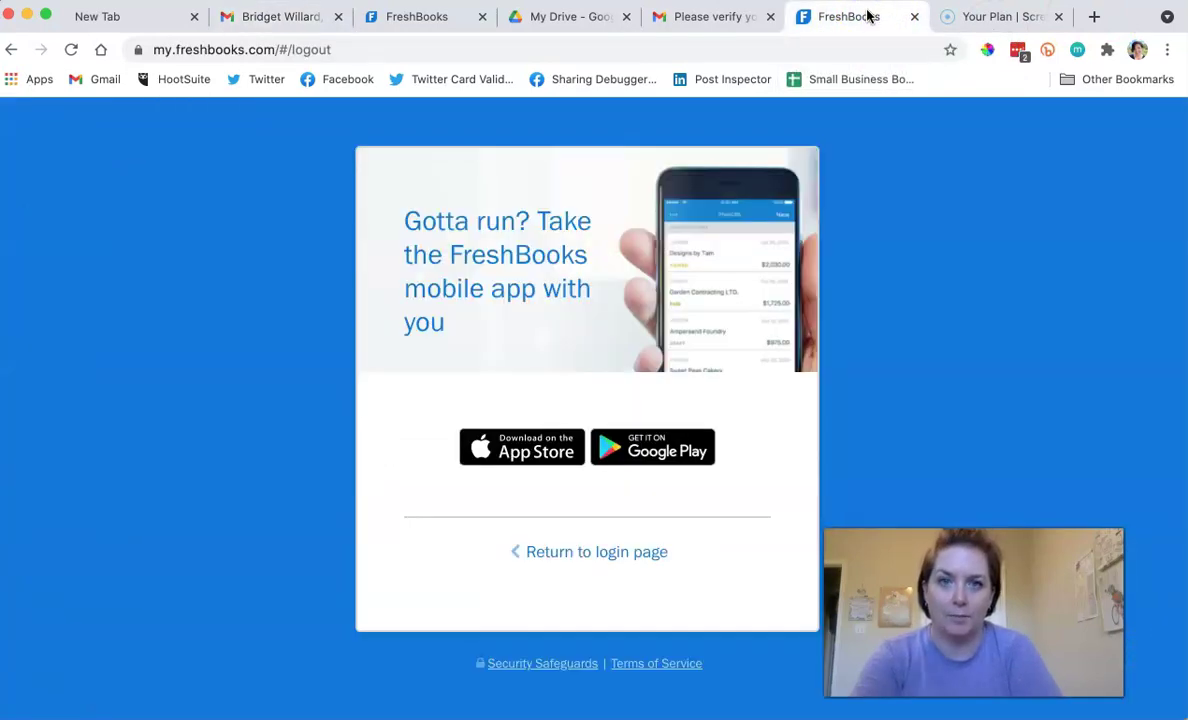
Close the signed-out tab and log in to the business account with saved credentials.
click(421, 17)
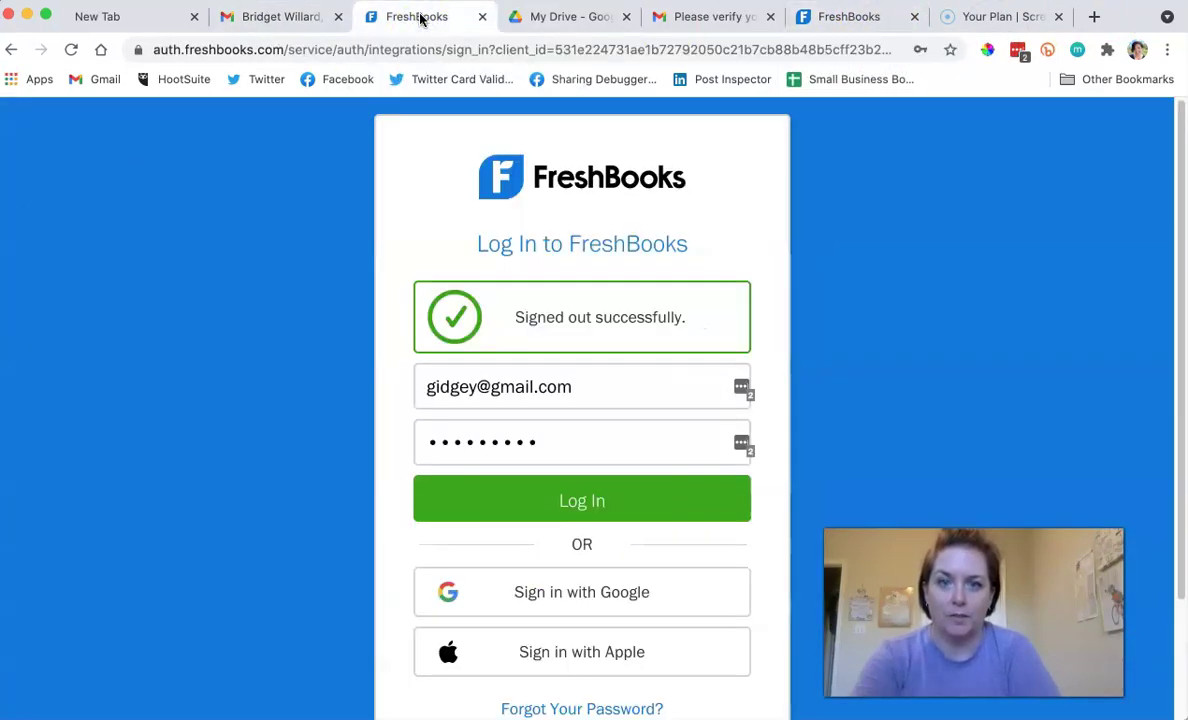
click(863, 18)
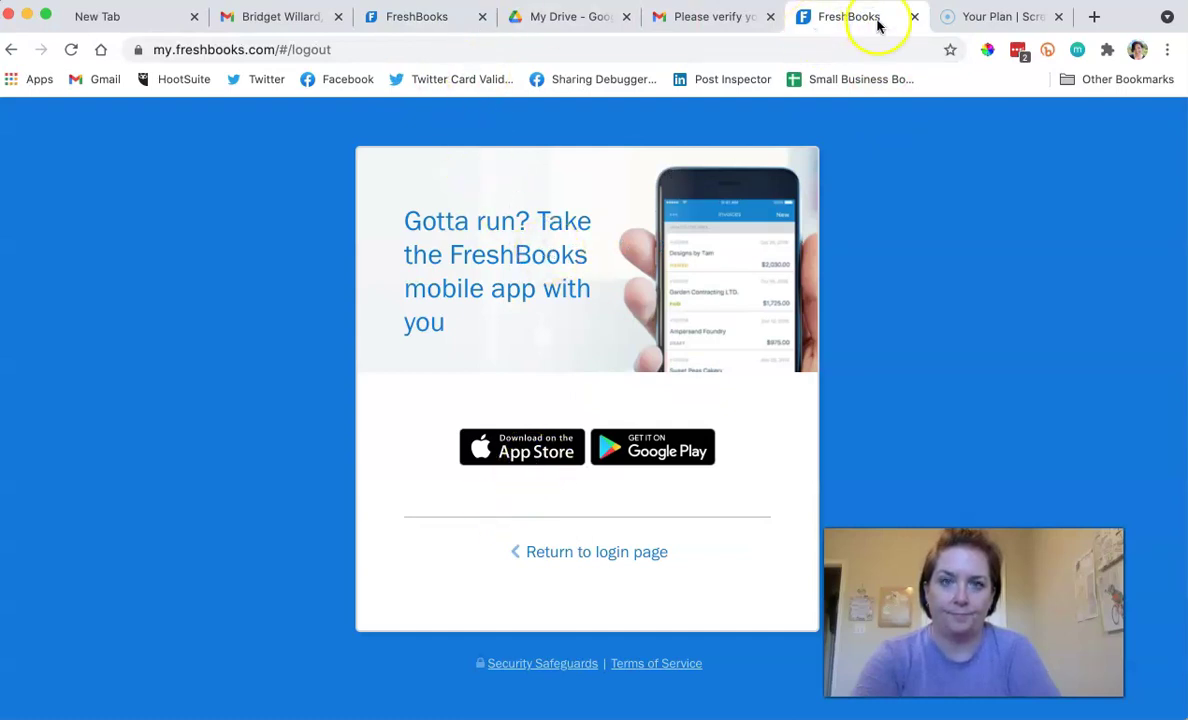
click(917, 17)
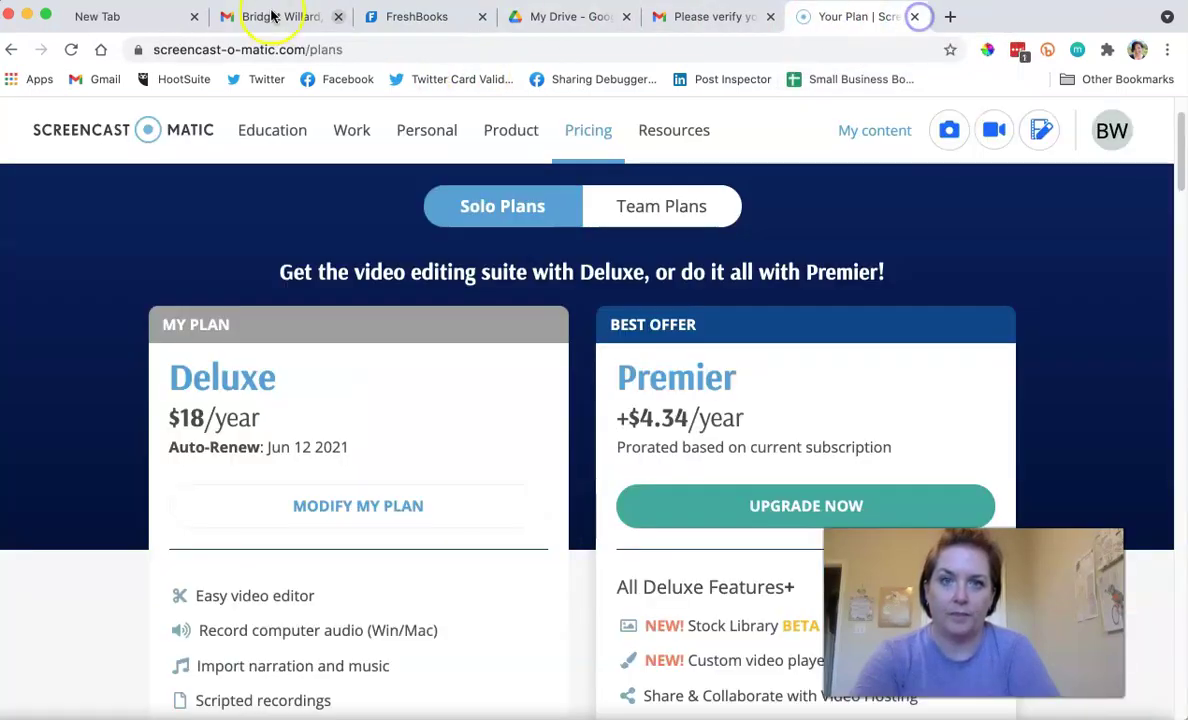
click(410, 20)
key(super+a)
text(get)
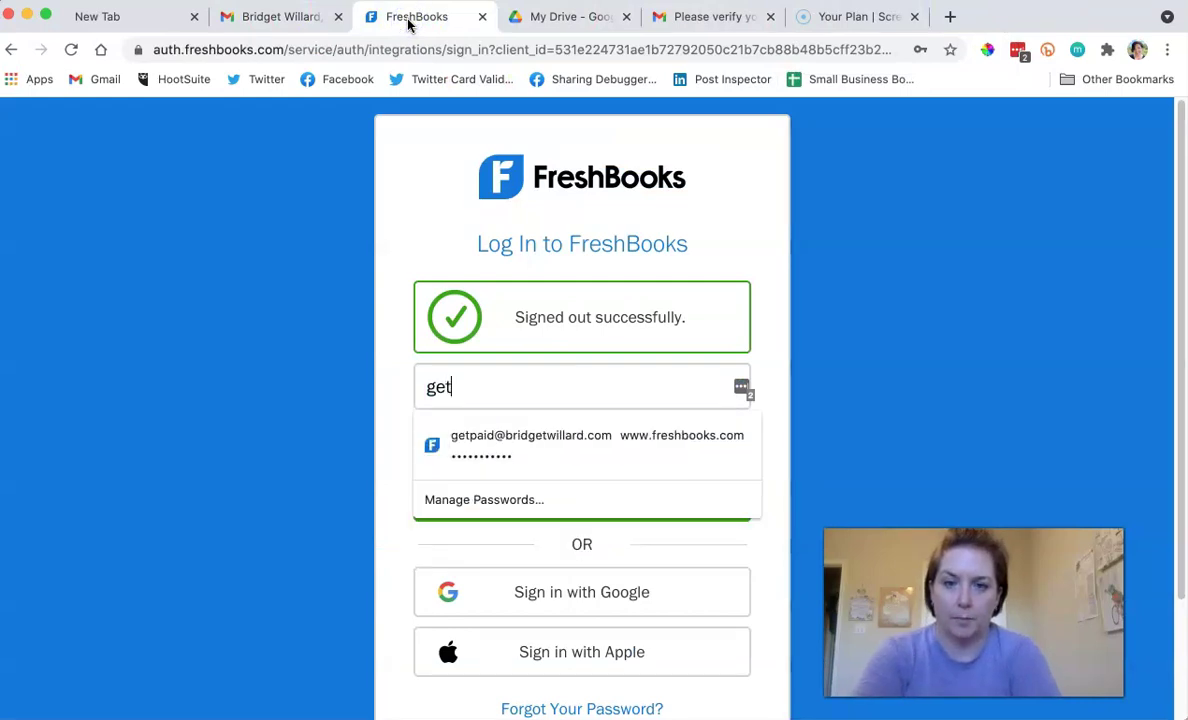
click(488, 444)
click(502, 505)
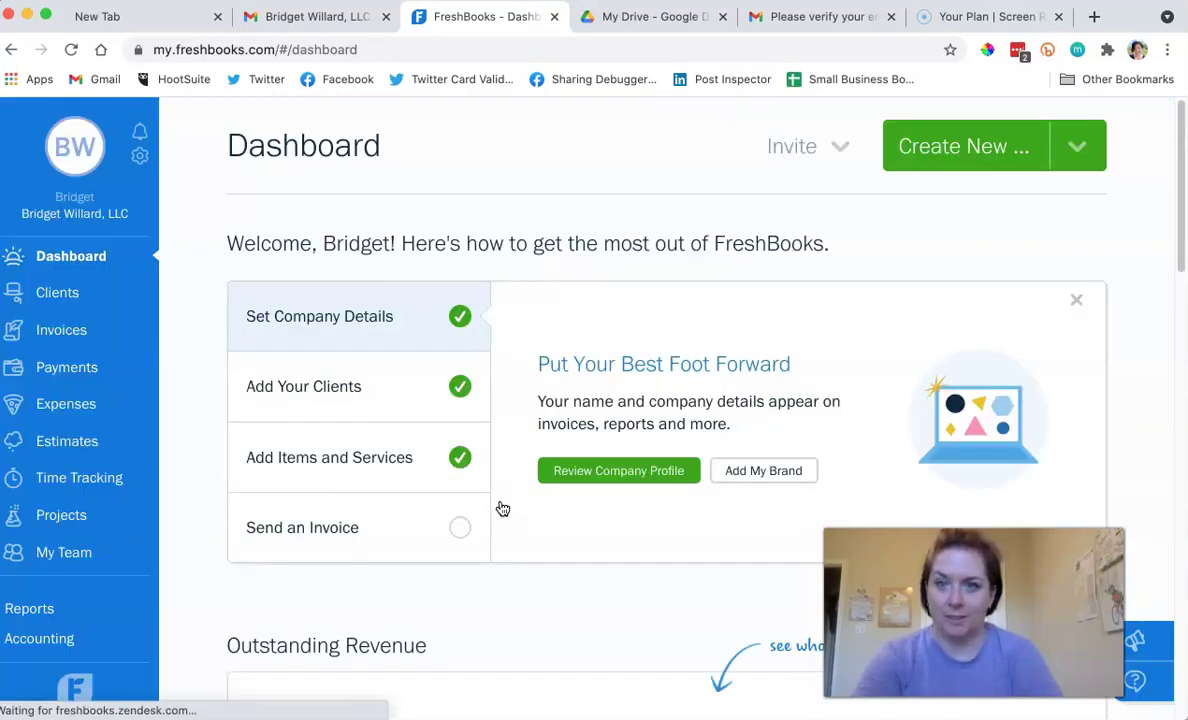
Upload the logo image as the account profile photo and save the profile.
click(78, 145)
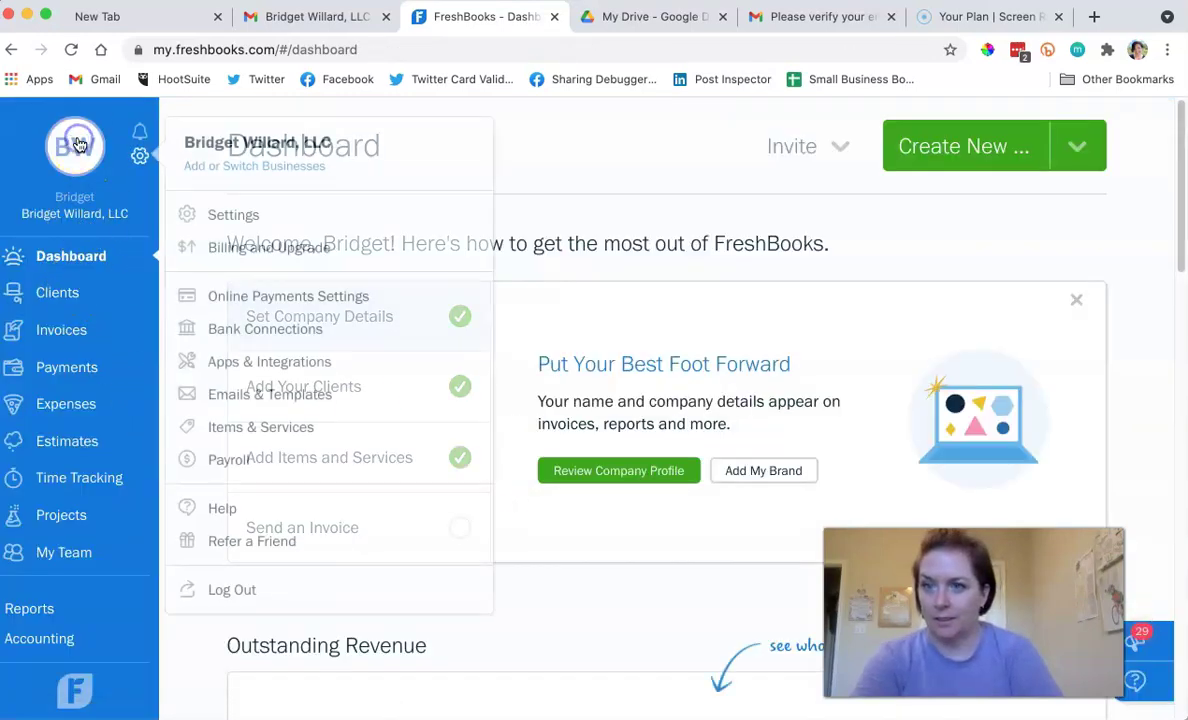
click(238, 214)
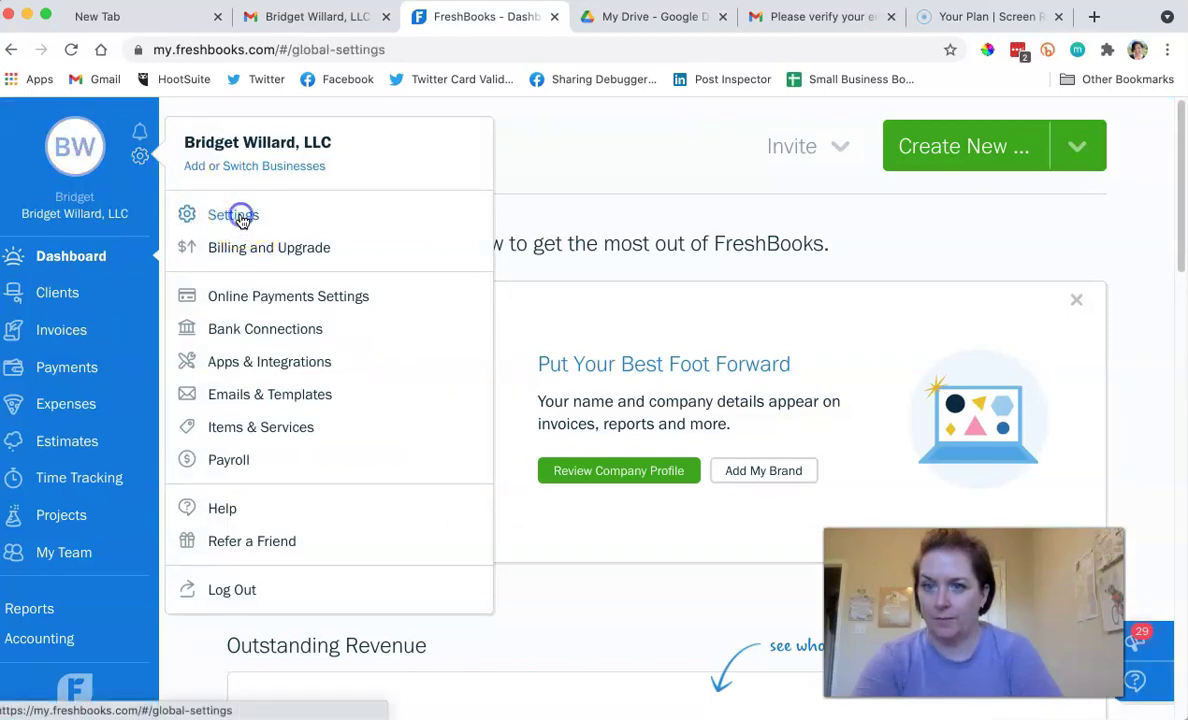
click(382, 412)
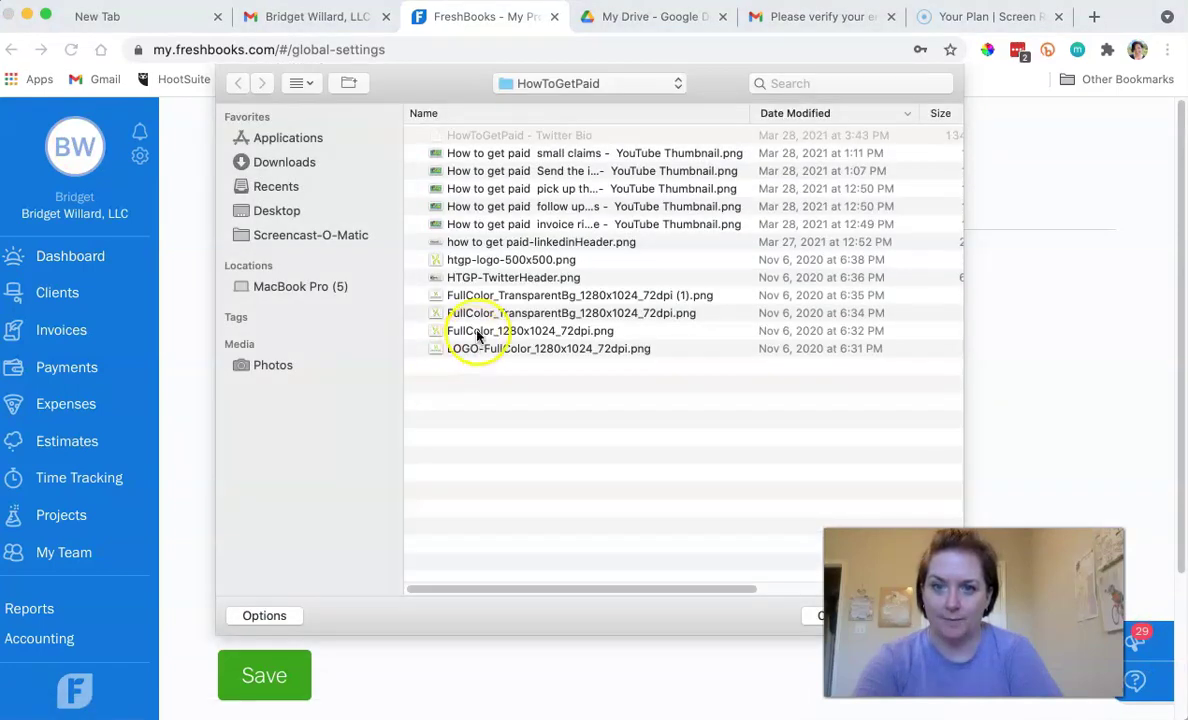
double_click(497, 262)
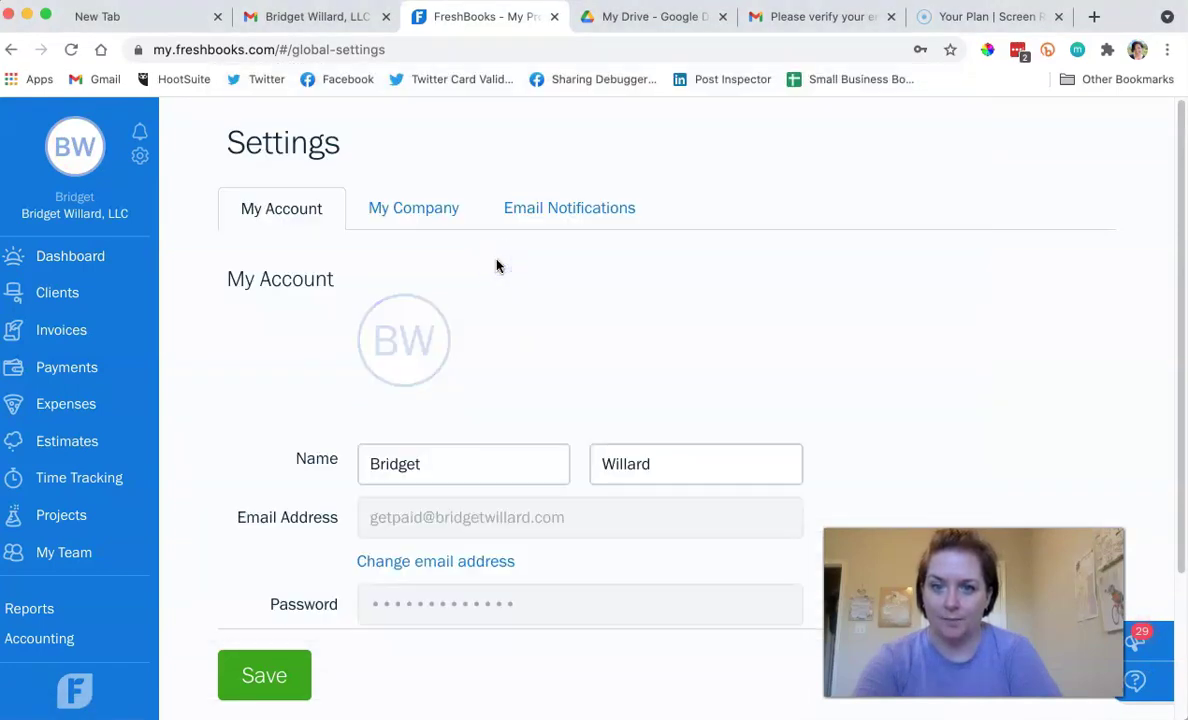
click(265, 677)
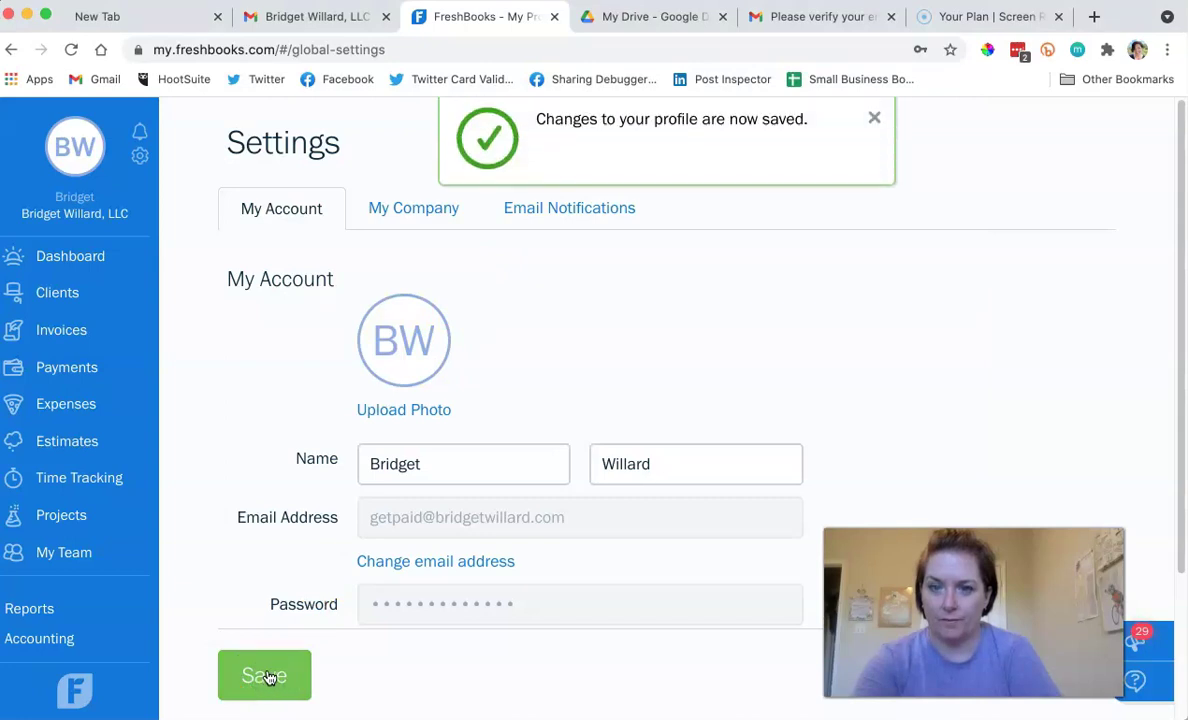
click(402, 209)
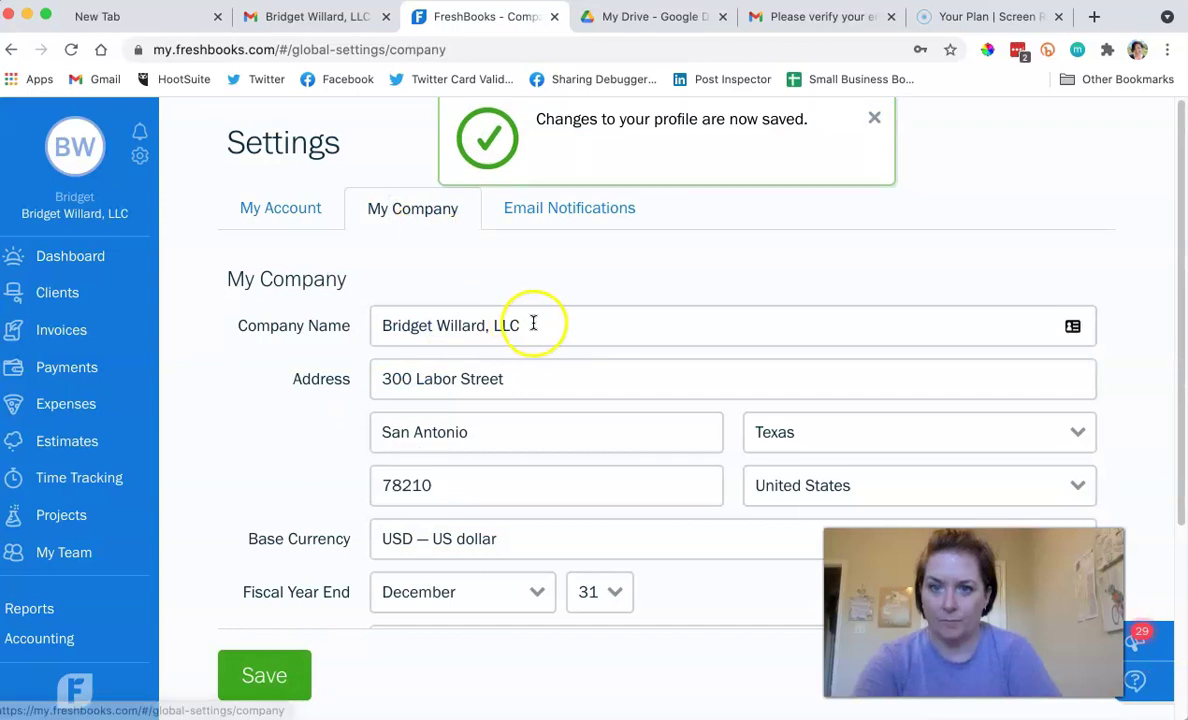
Rename the company to 'How to Get Paid' and save it.
drag(530, 323, 374, 325)
text(How to )
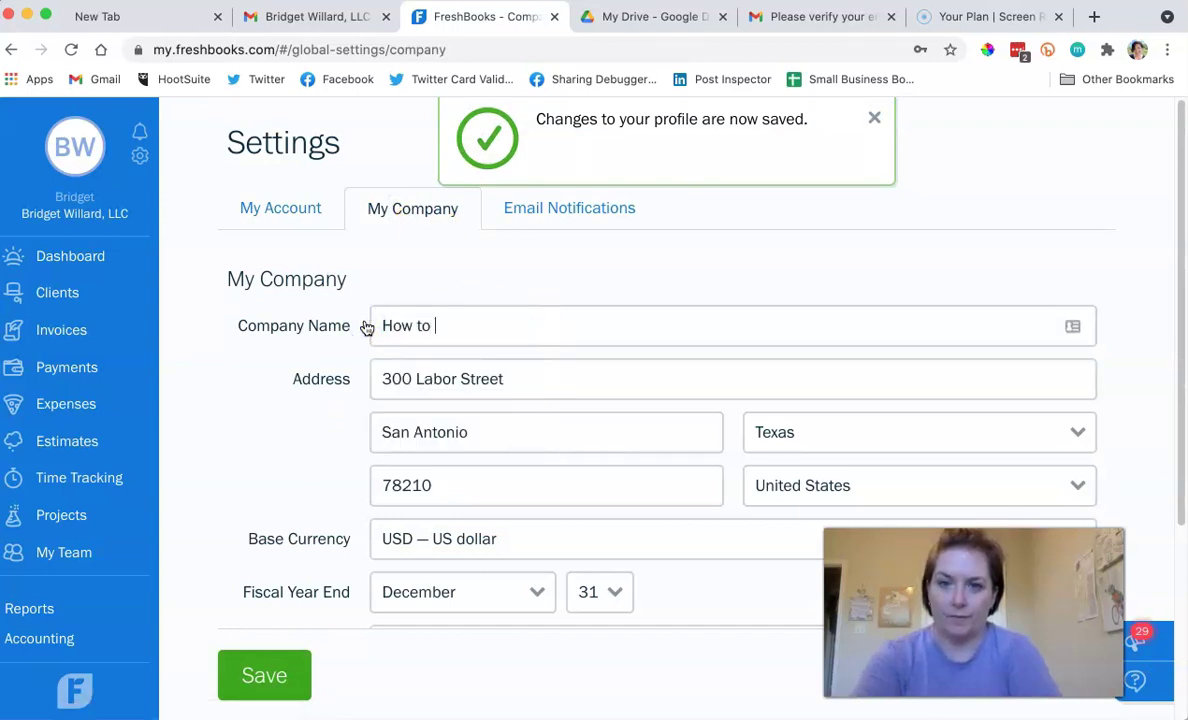
text(Get Paid)
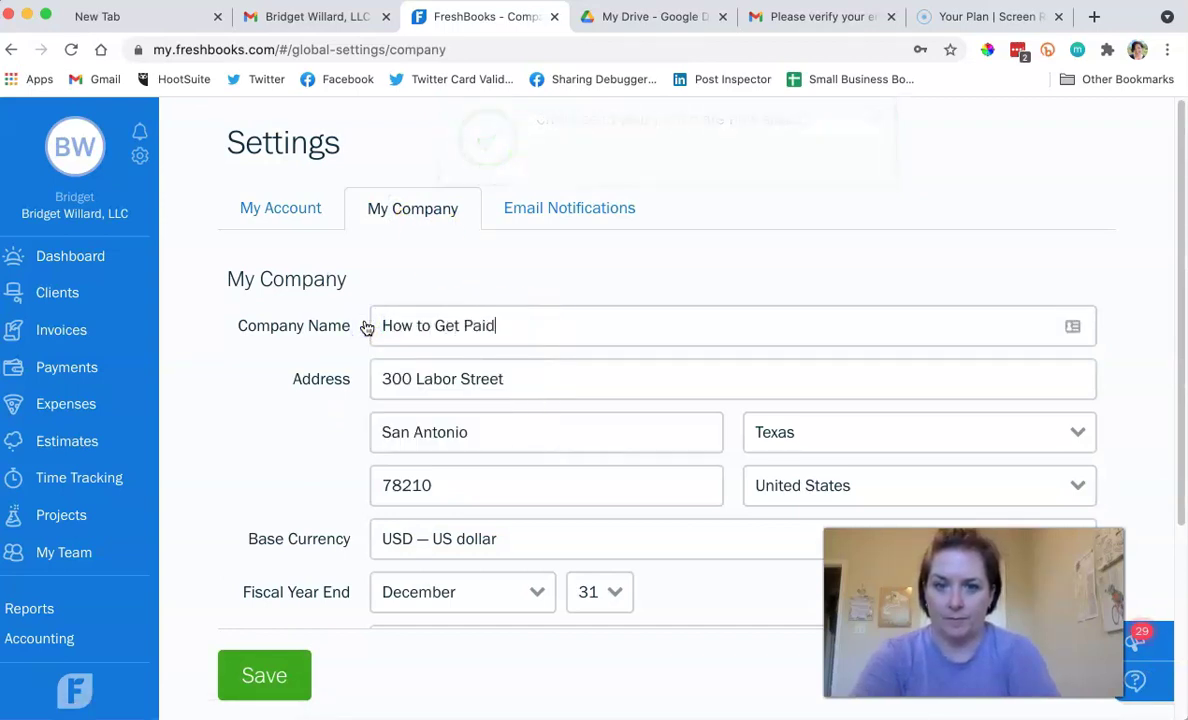
click(246, 684)
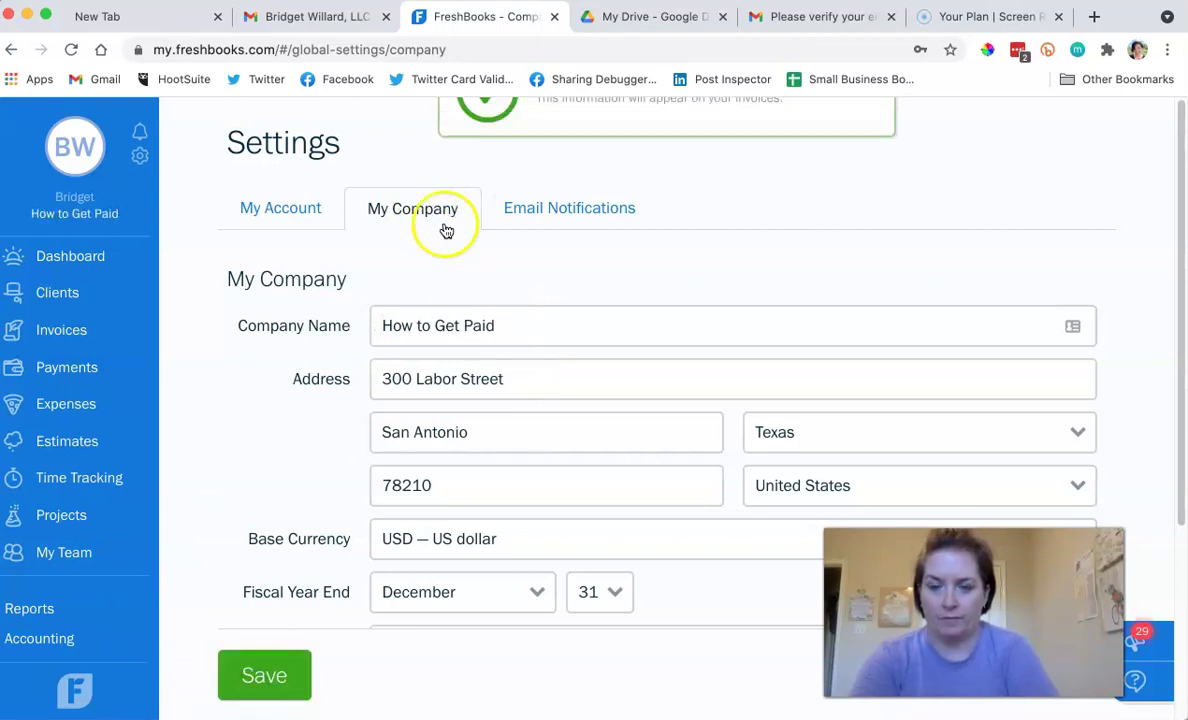
Review the Email Notifications settings, with all alerts switched on.
click(575, 210)
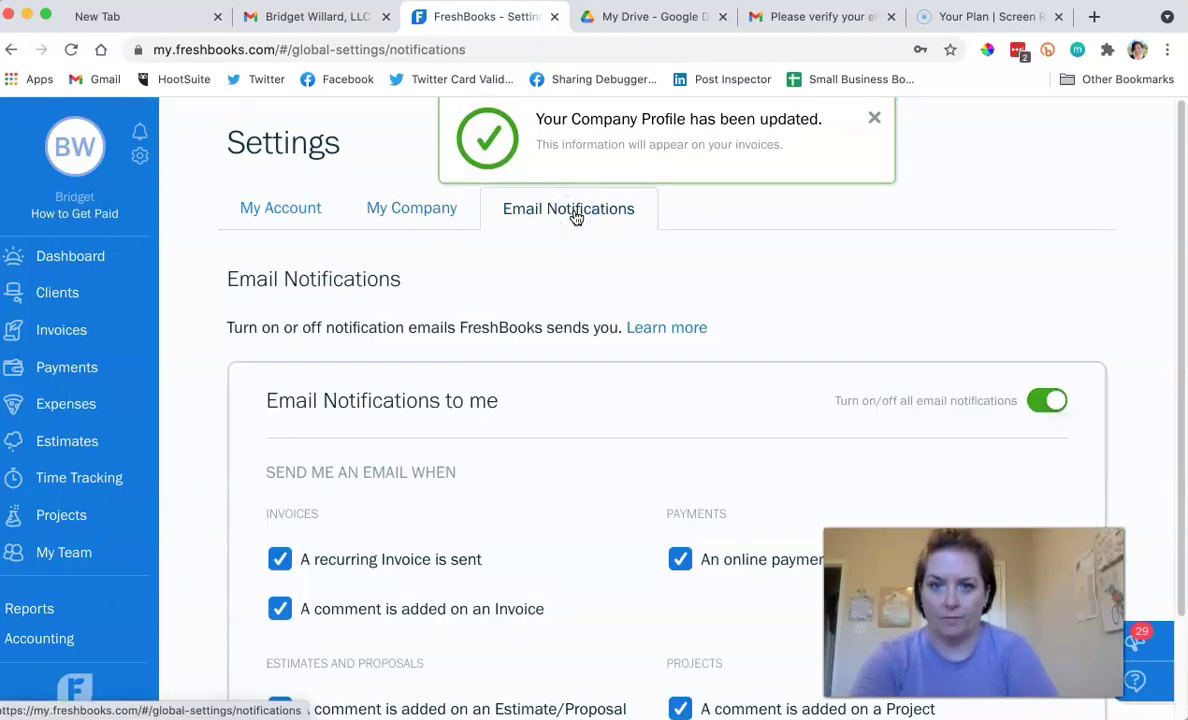
scroll(461, 305, down, 3)
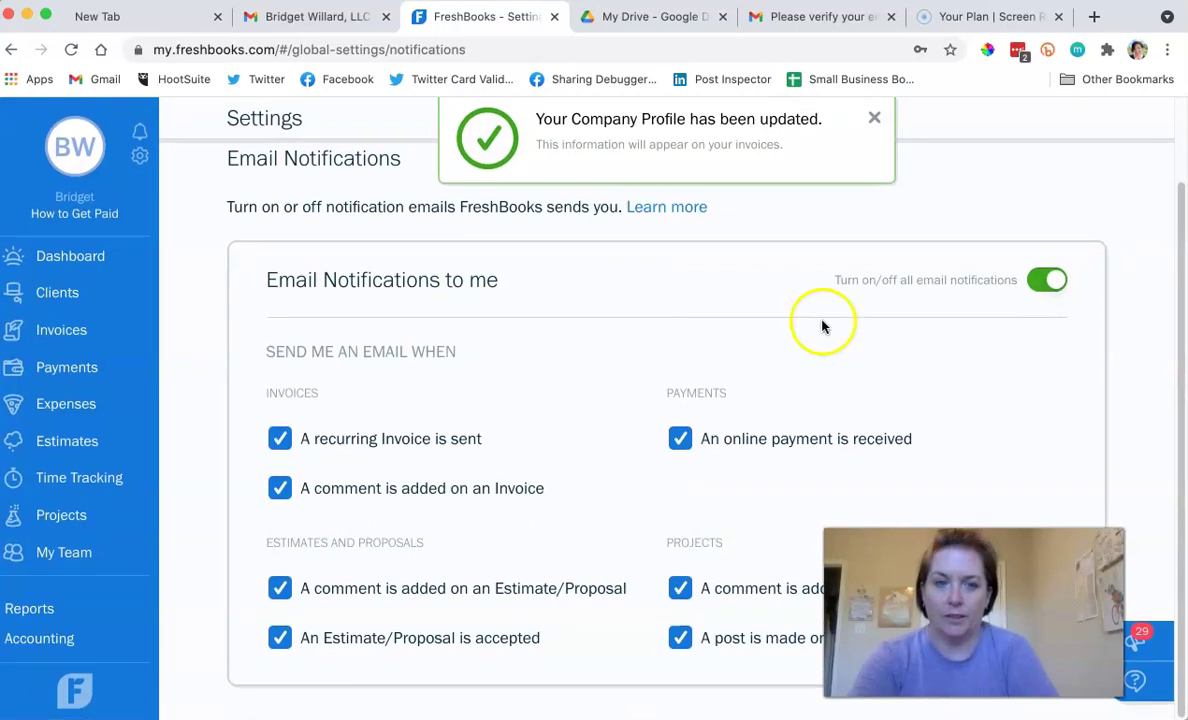
scroll(478, 513, up, 3)
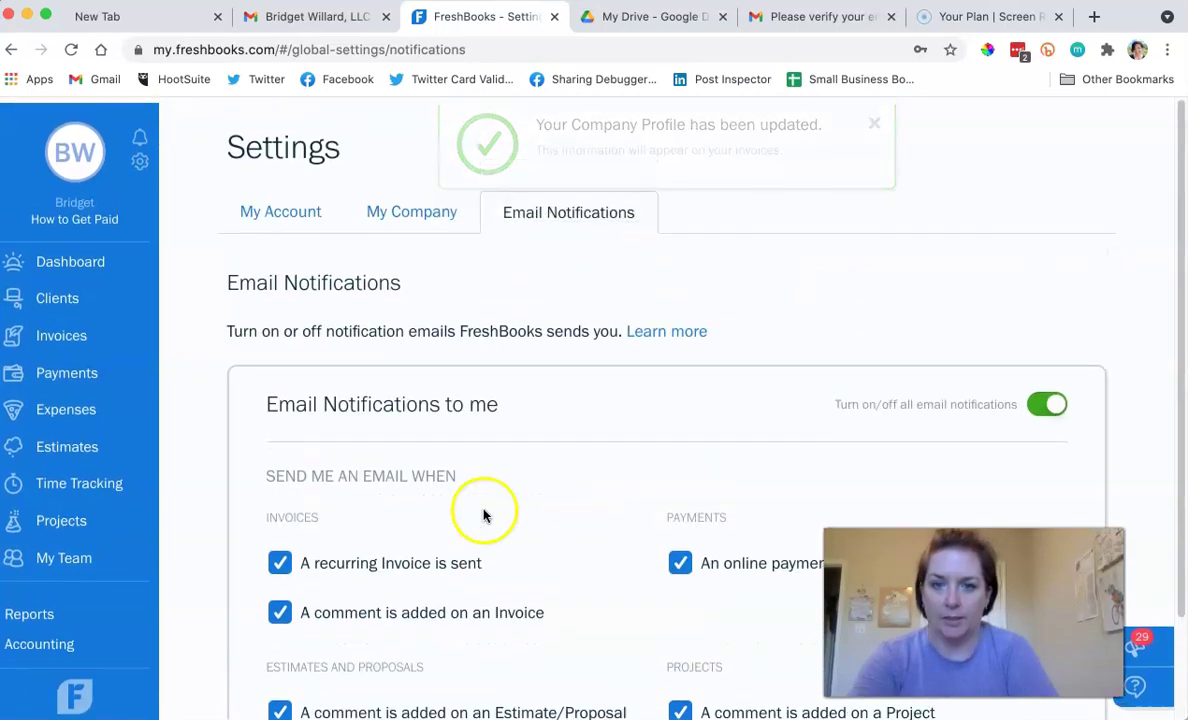
click(262, 208)
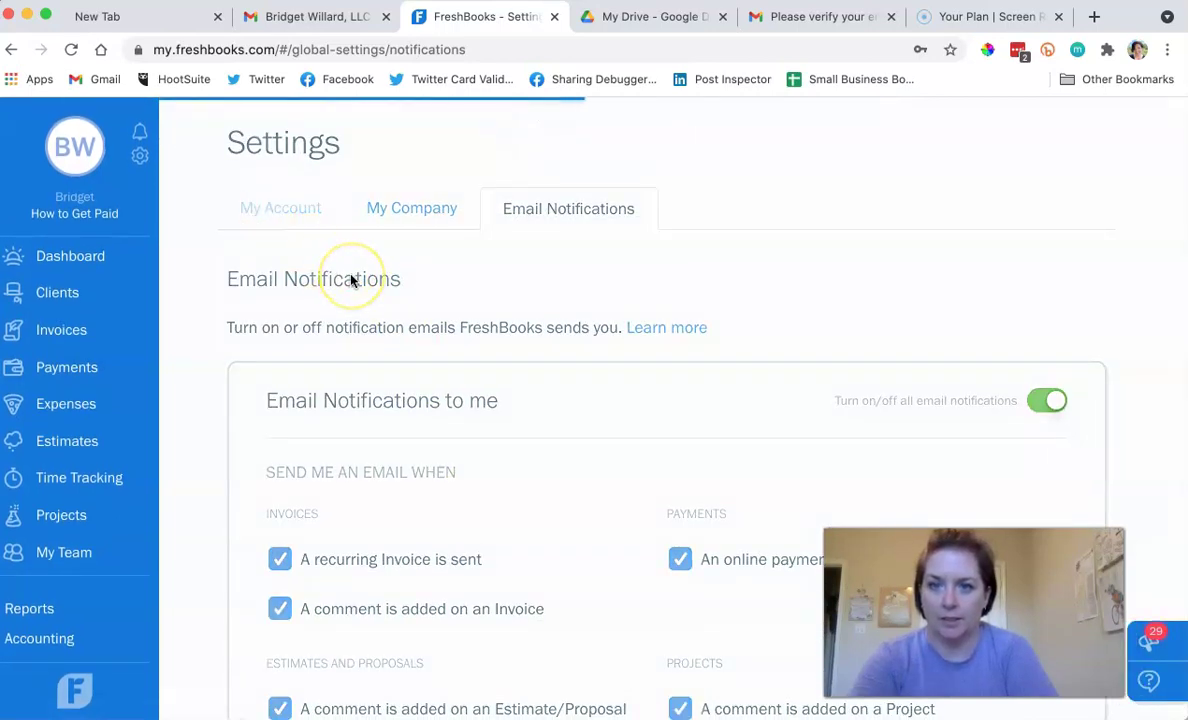
Upload htcp-logo-500x500.png as the My Account photo and save the profile.
click(395, 420)
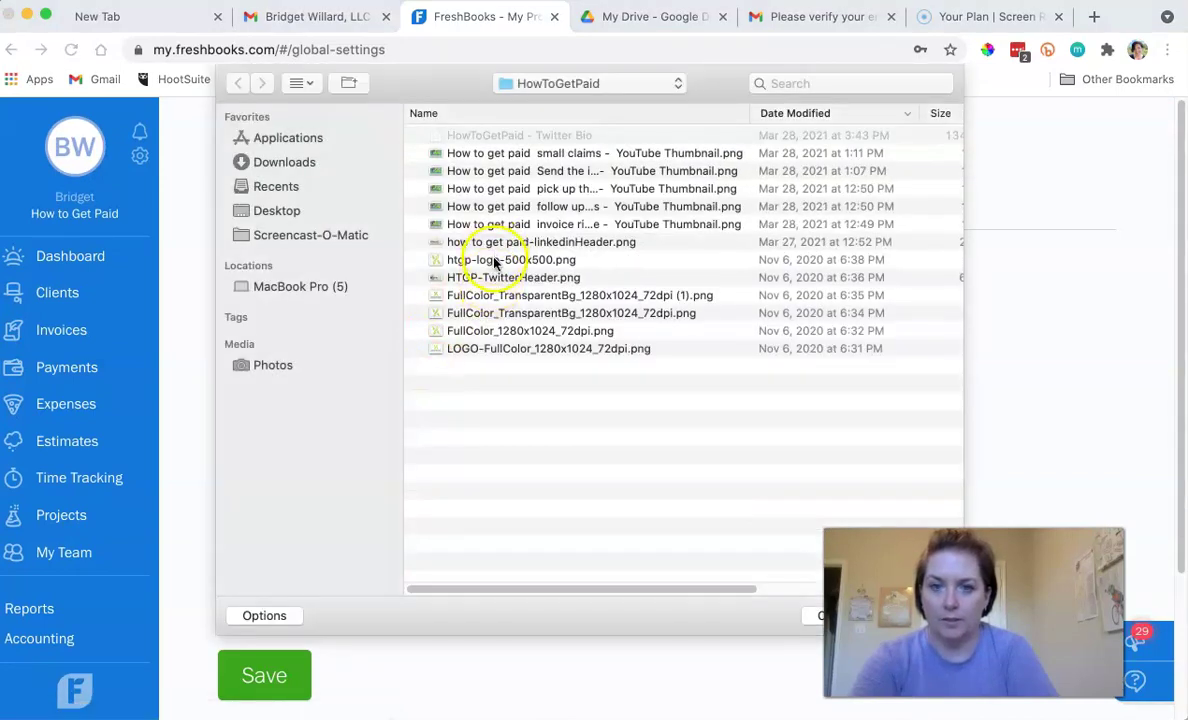
double_click(494, 260)
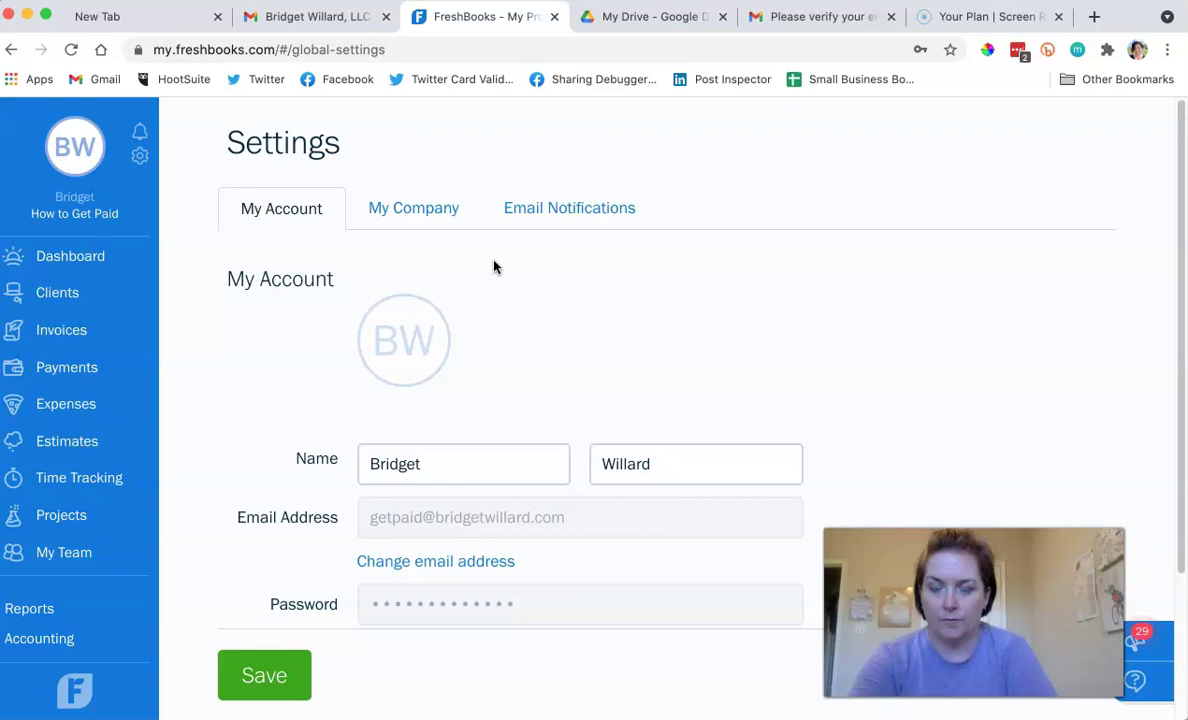
scroll(494, 267, down, 3)
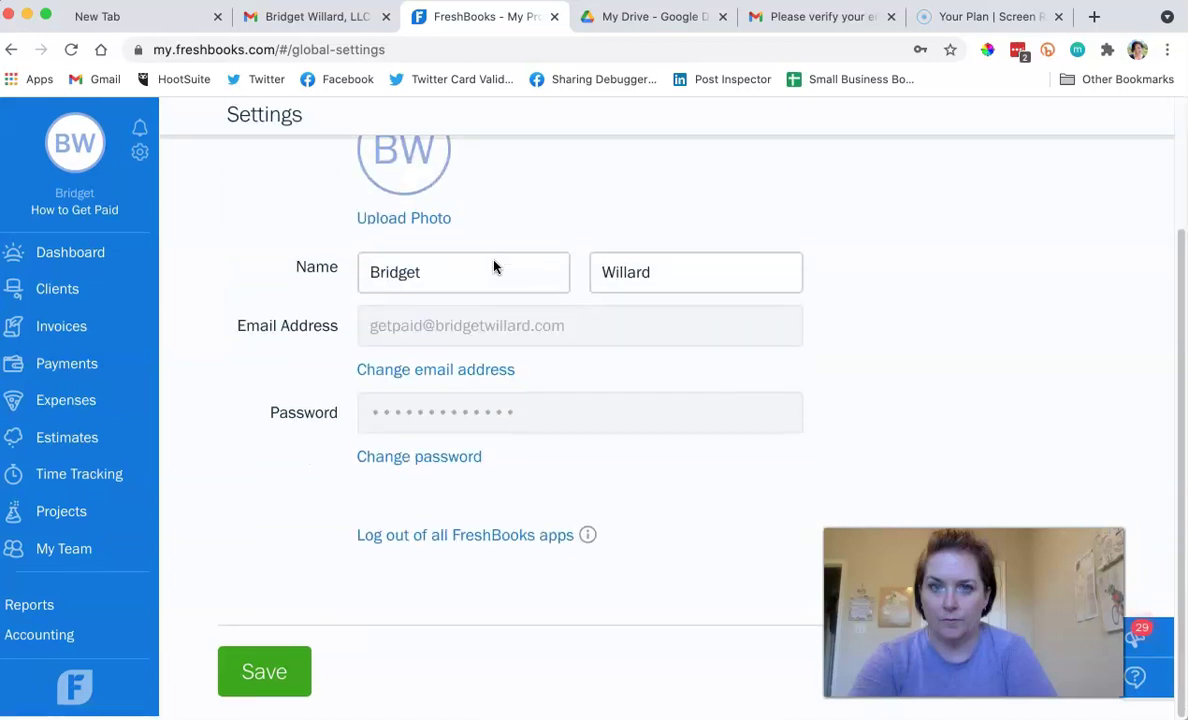
scroll(494, 267, up, 3)
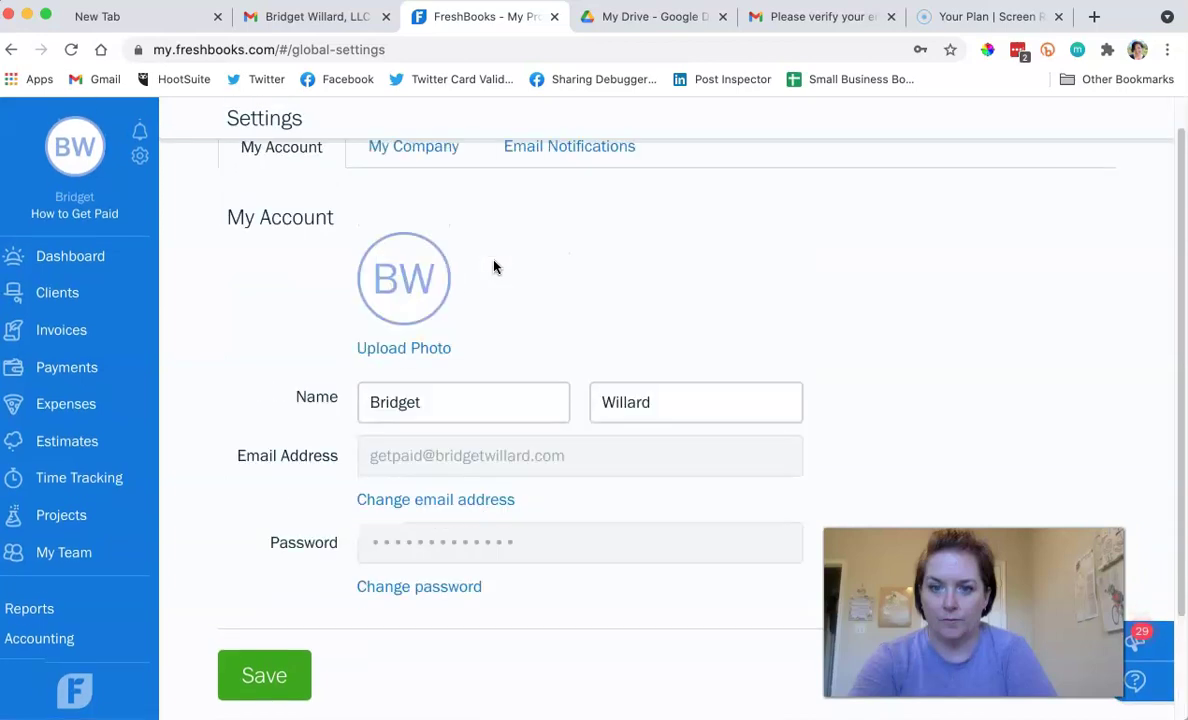
scroll(494, 267, down, 3)
click(264, 645)
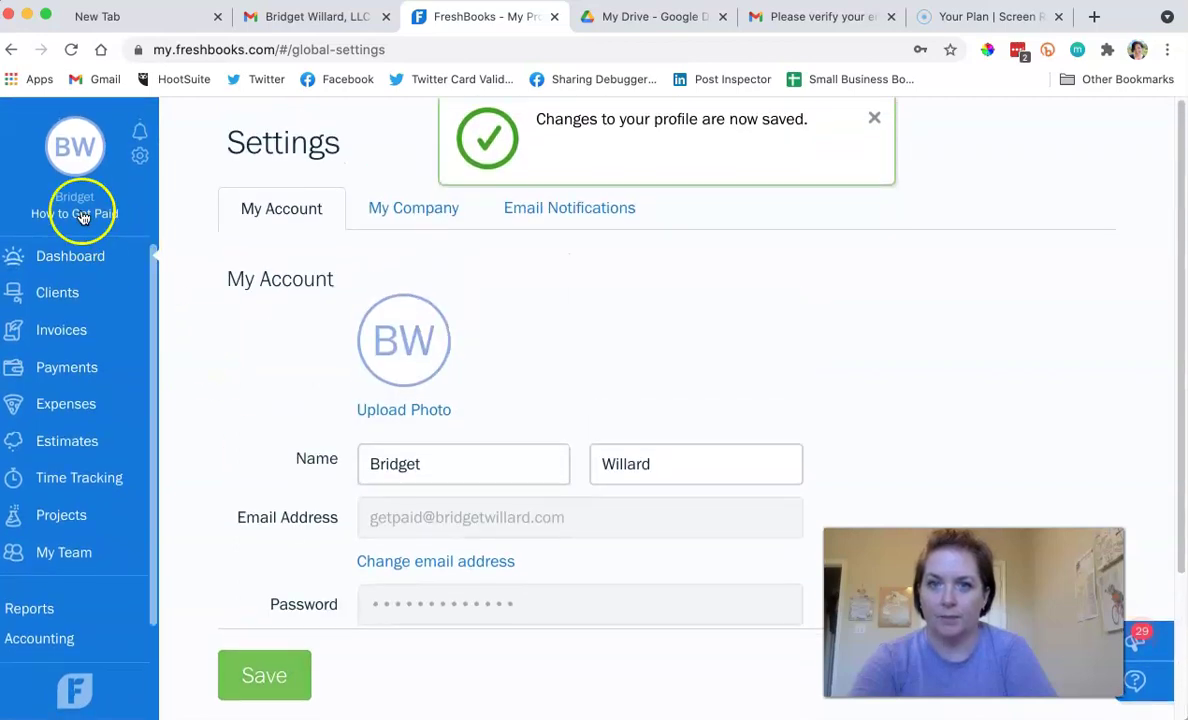
Close the dashboard's getting-started welcome panel and go to the Estimates and Proposals list.
click(78, 259)
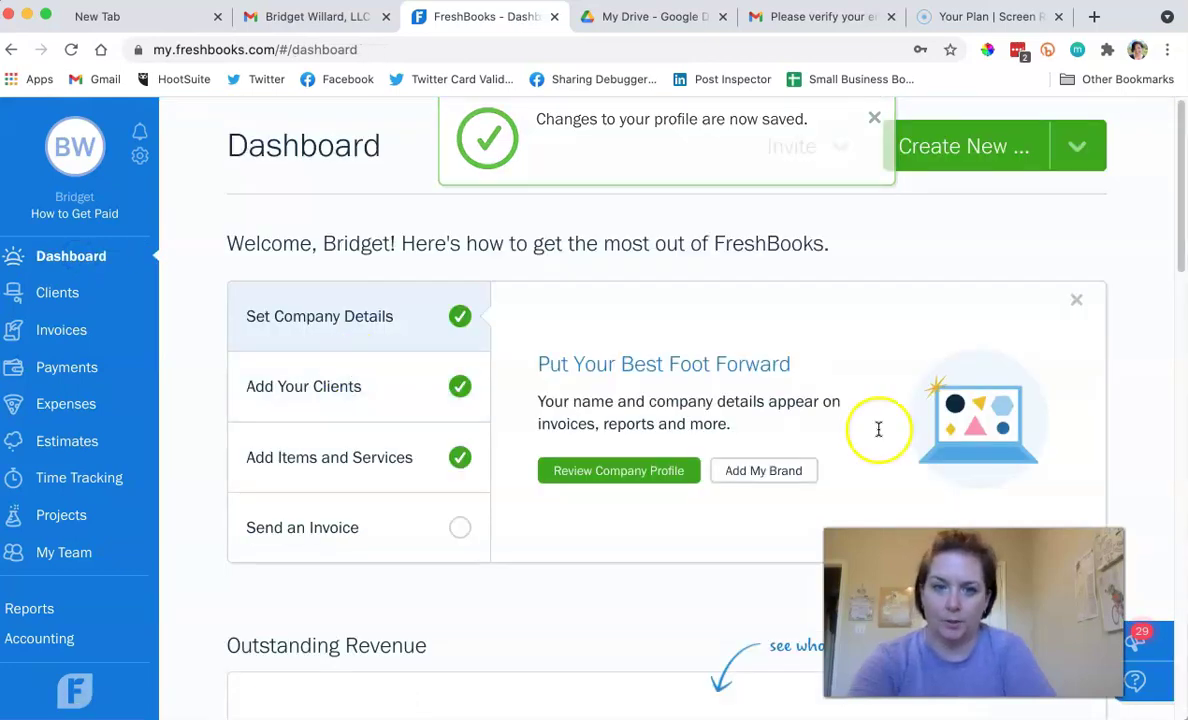
click(1076, 300)
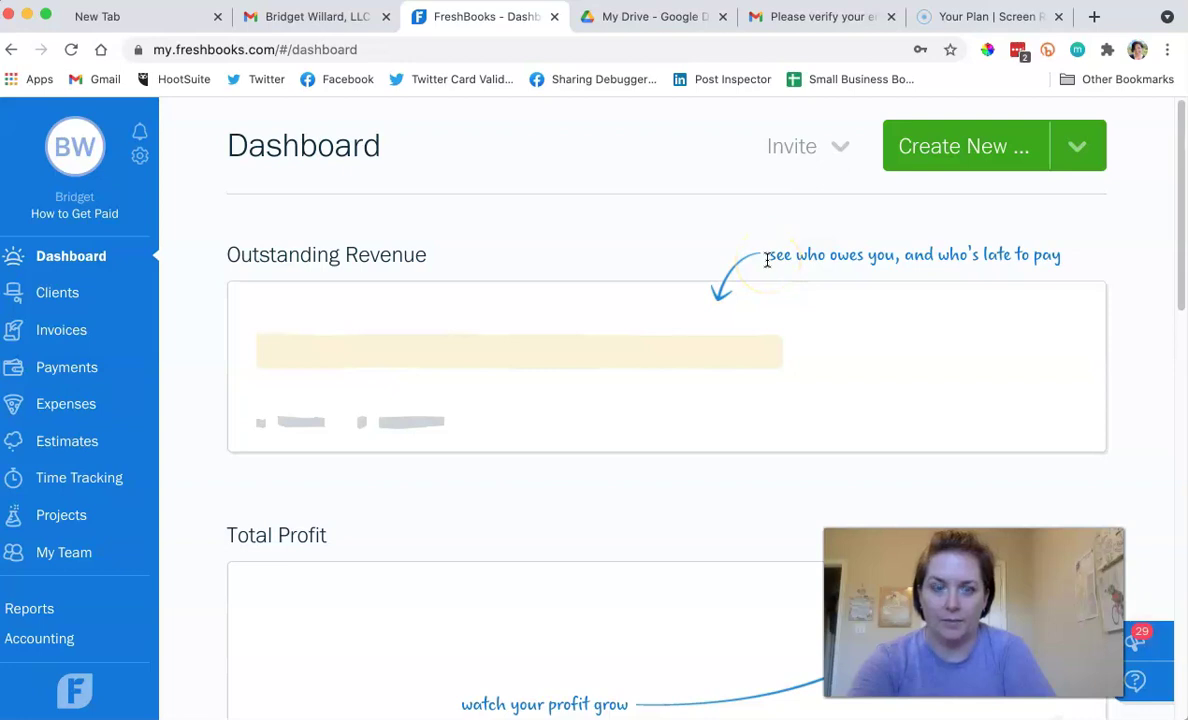
scroll(767, 260, down, 10)
click(78, 449)
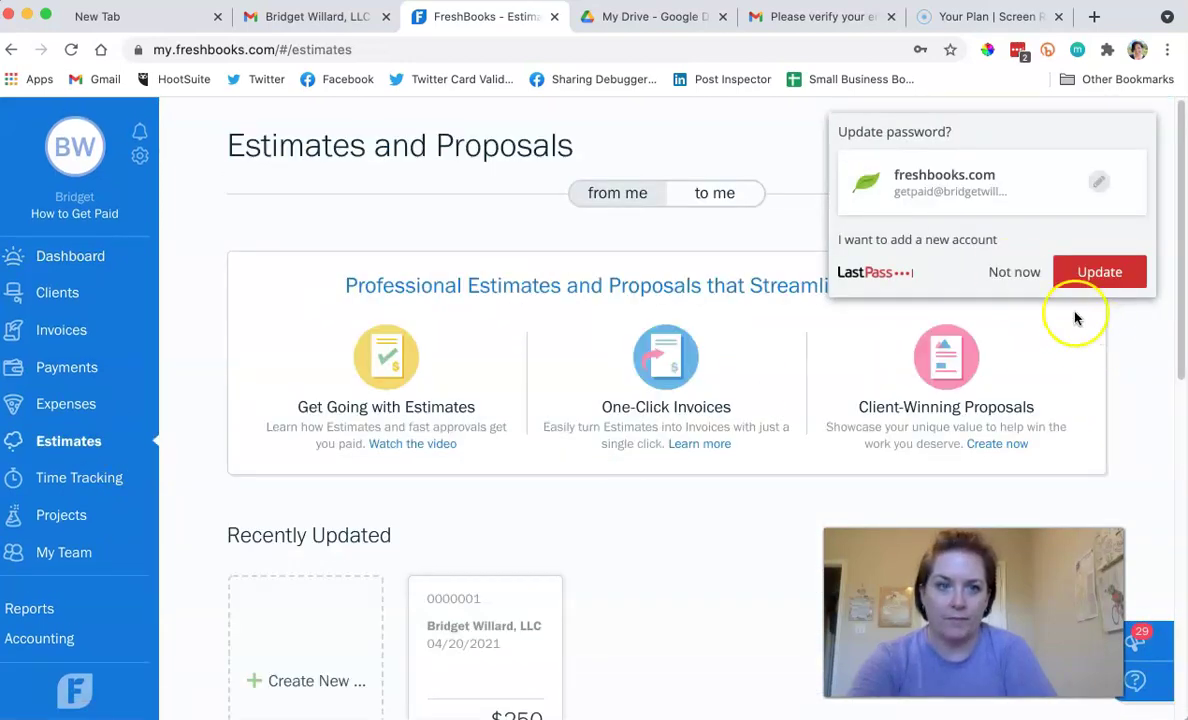
Decline the password prompt and open the $250 proposal 0000001 from Recently Updated.
click(1012, 272)
scroll(531, 340, down, 5)
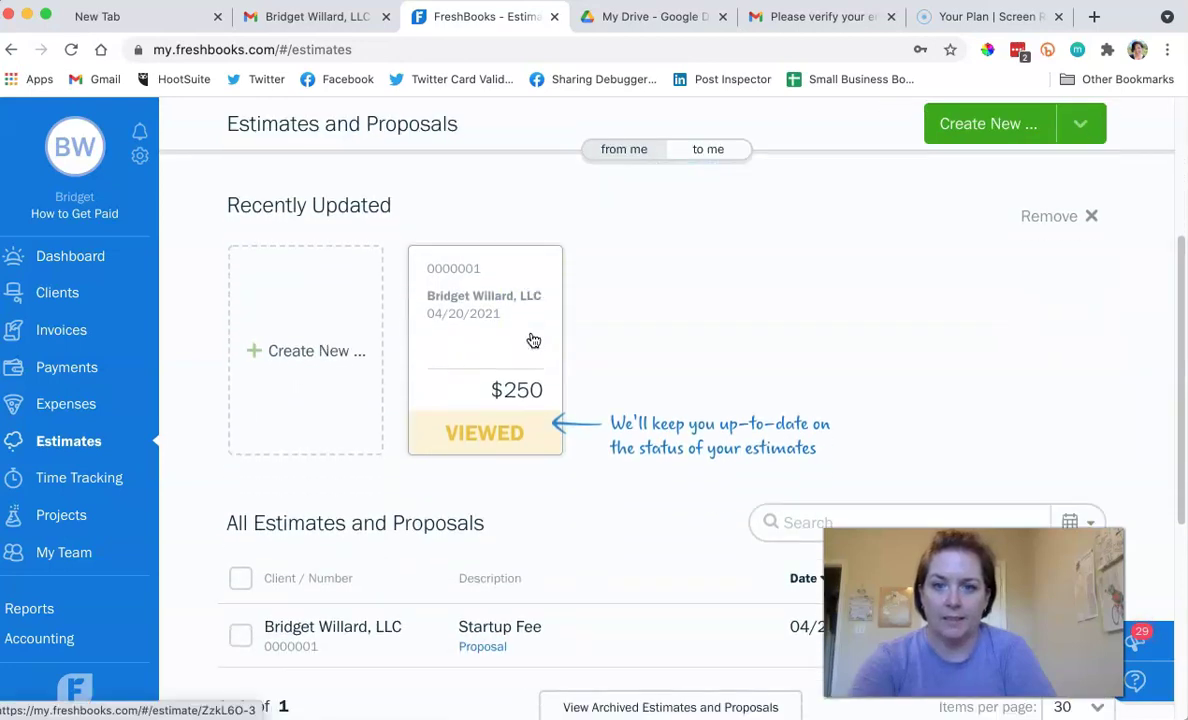
click(527, 449)
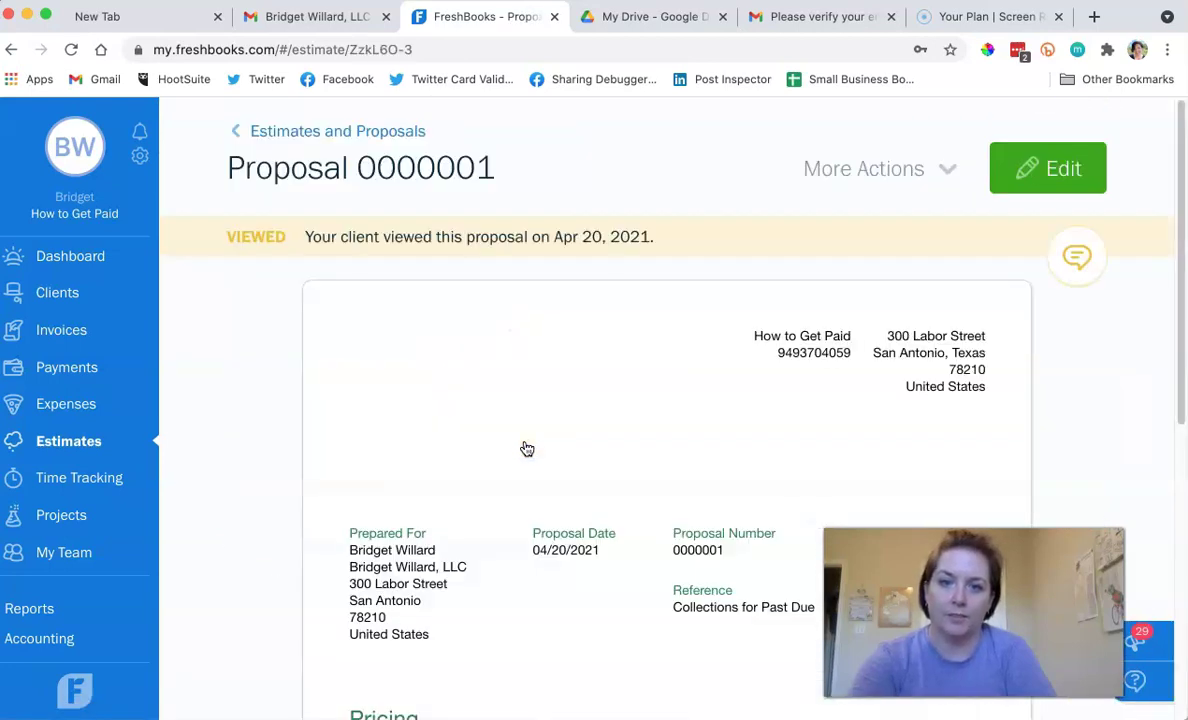
Review the proposal's history confirming the client viewed it, then hide the history.
click(612, 268)
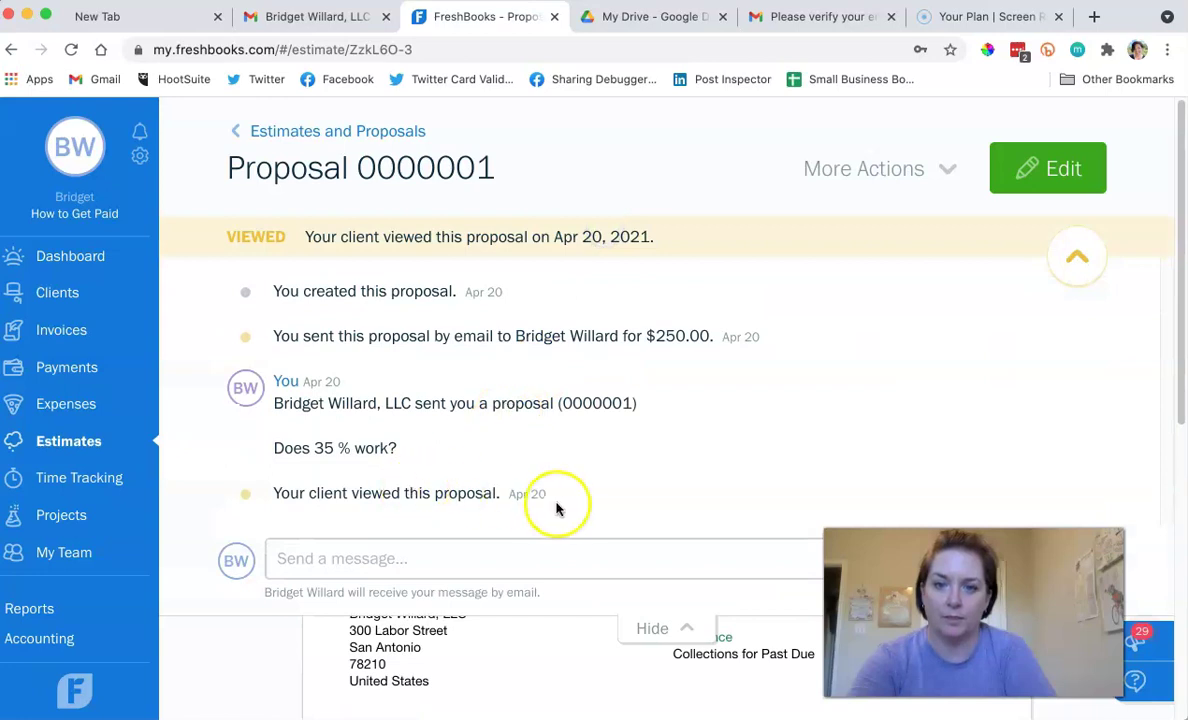
drag(570, 499, 279, 494)
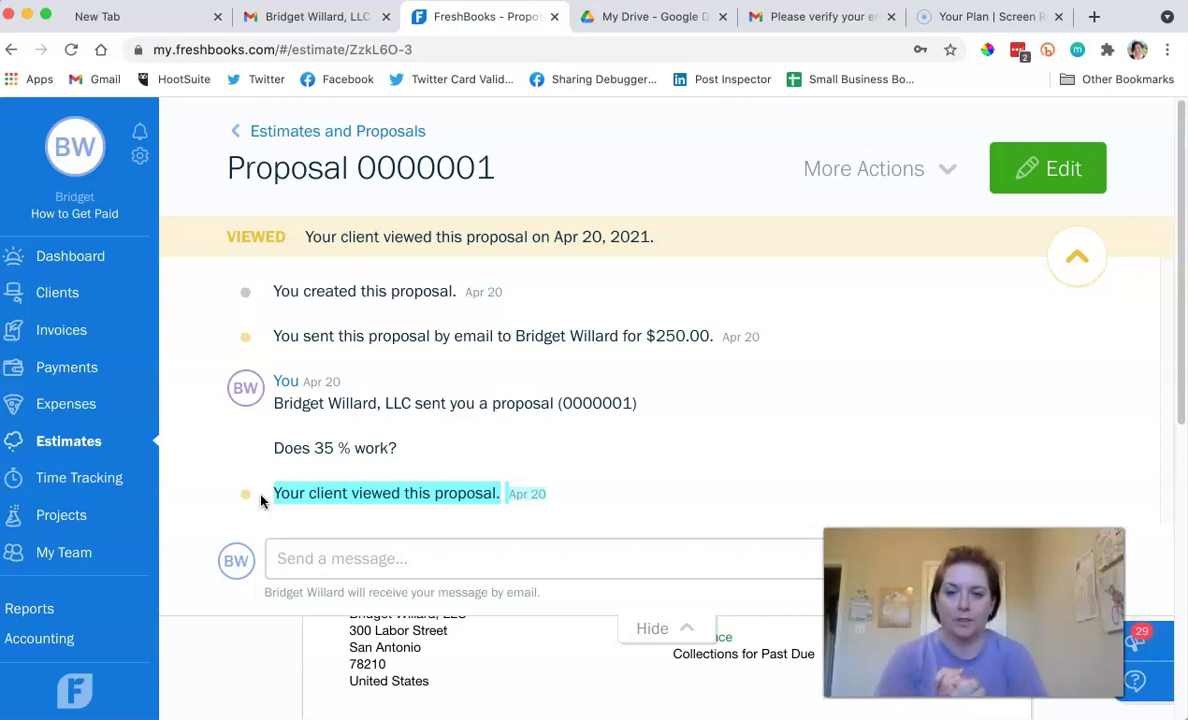
click(358, 556)
click(543, 597)
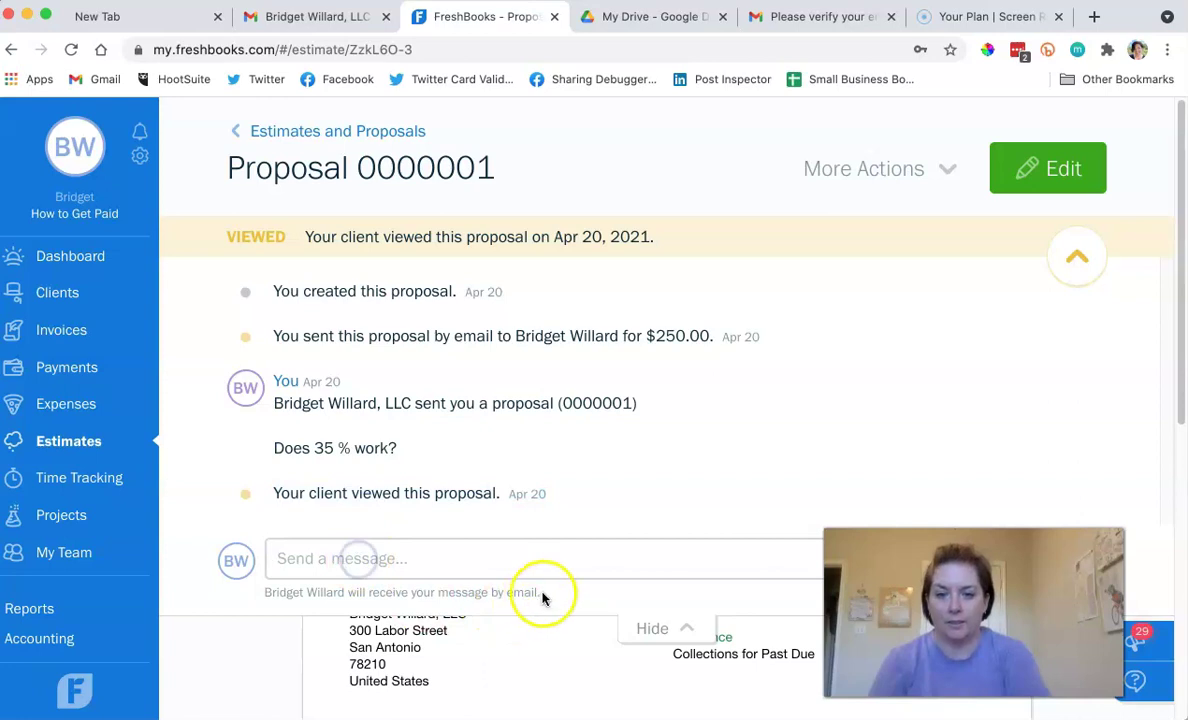
drag(313, 592, 257, 594)
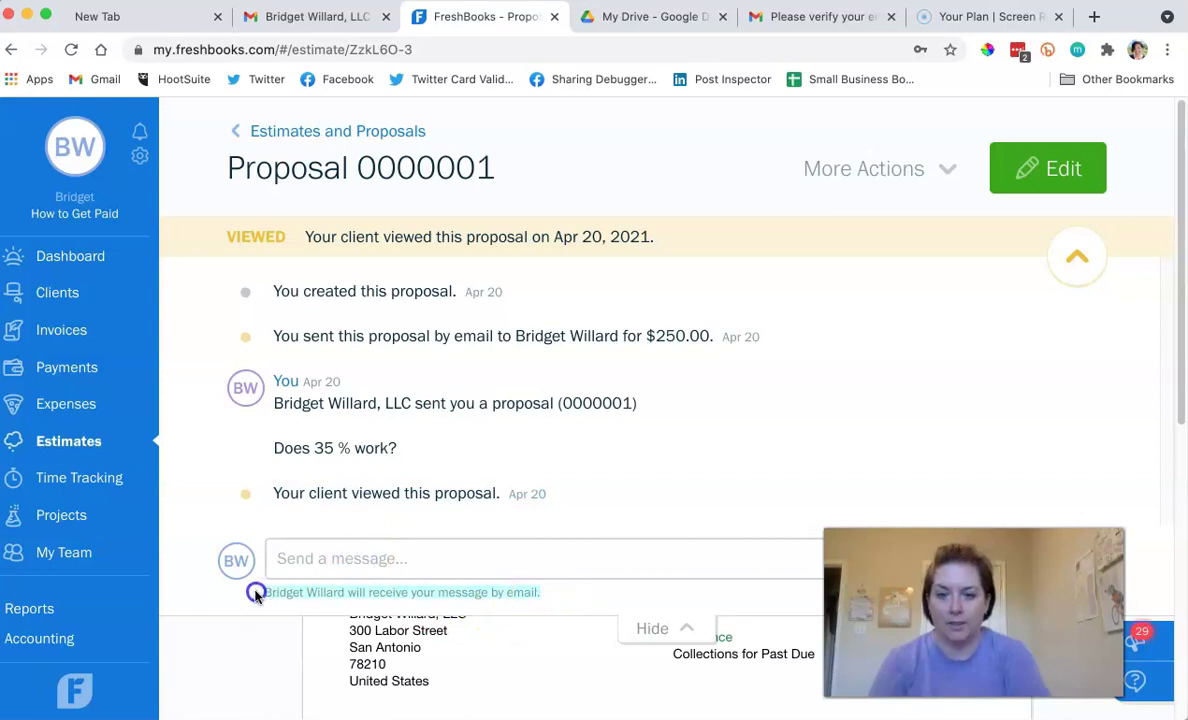
click(306, 557)
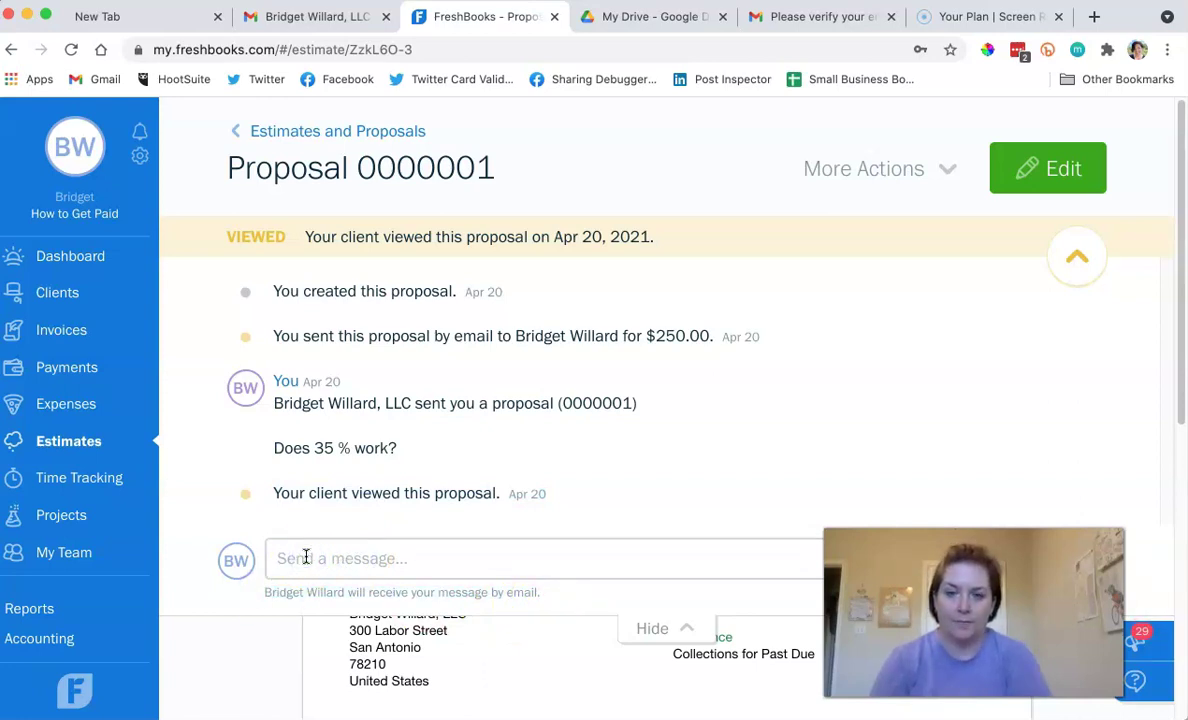
click(267, 662)
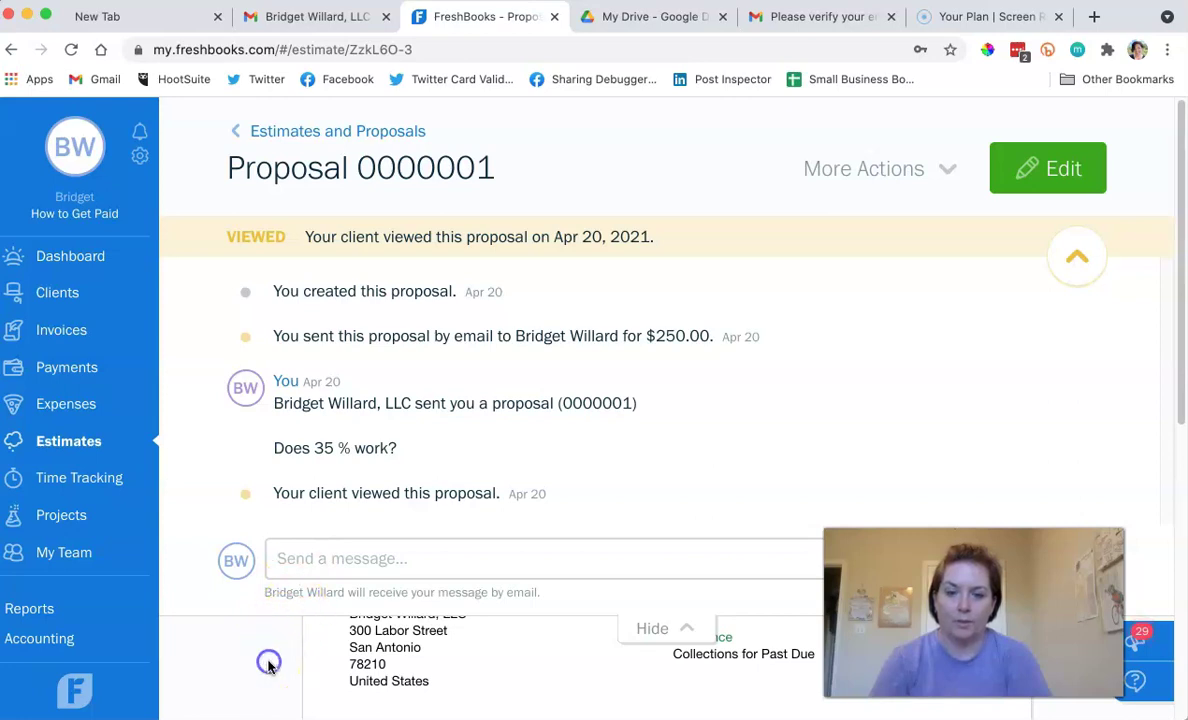
click(684, 627)
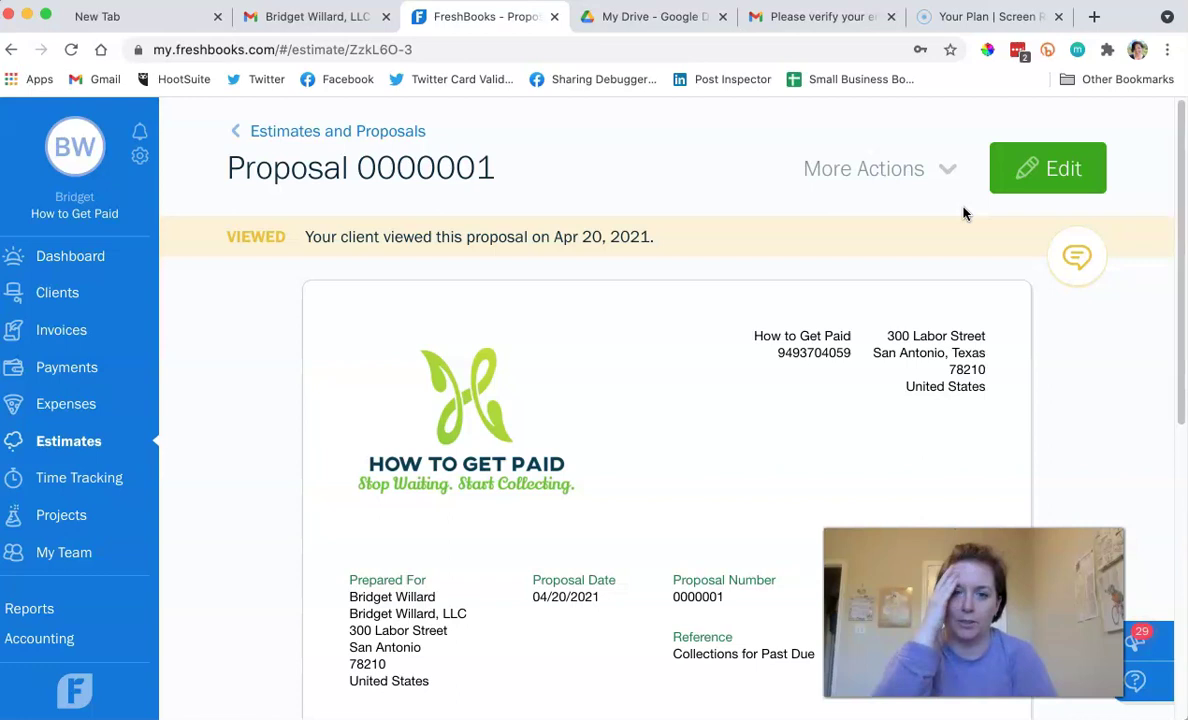
Mark proposal 0000001 as accepted and convert it into a $250.00 invoice.
click(943, 168)
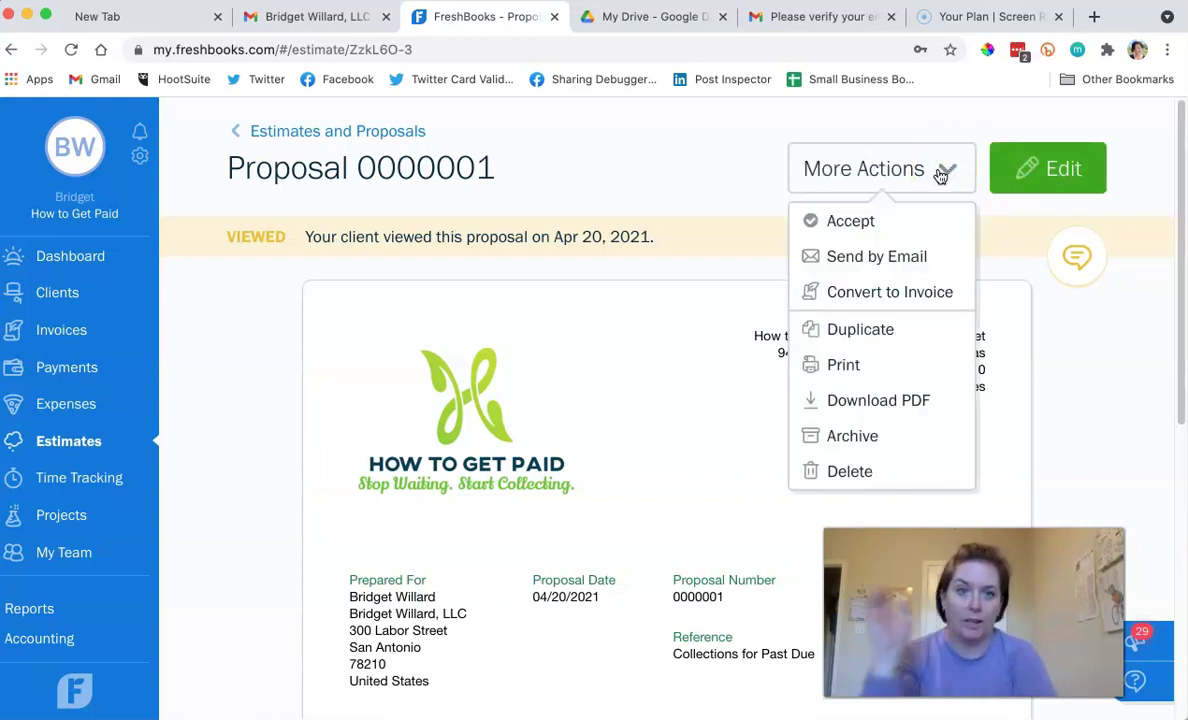
click(889, 223)
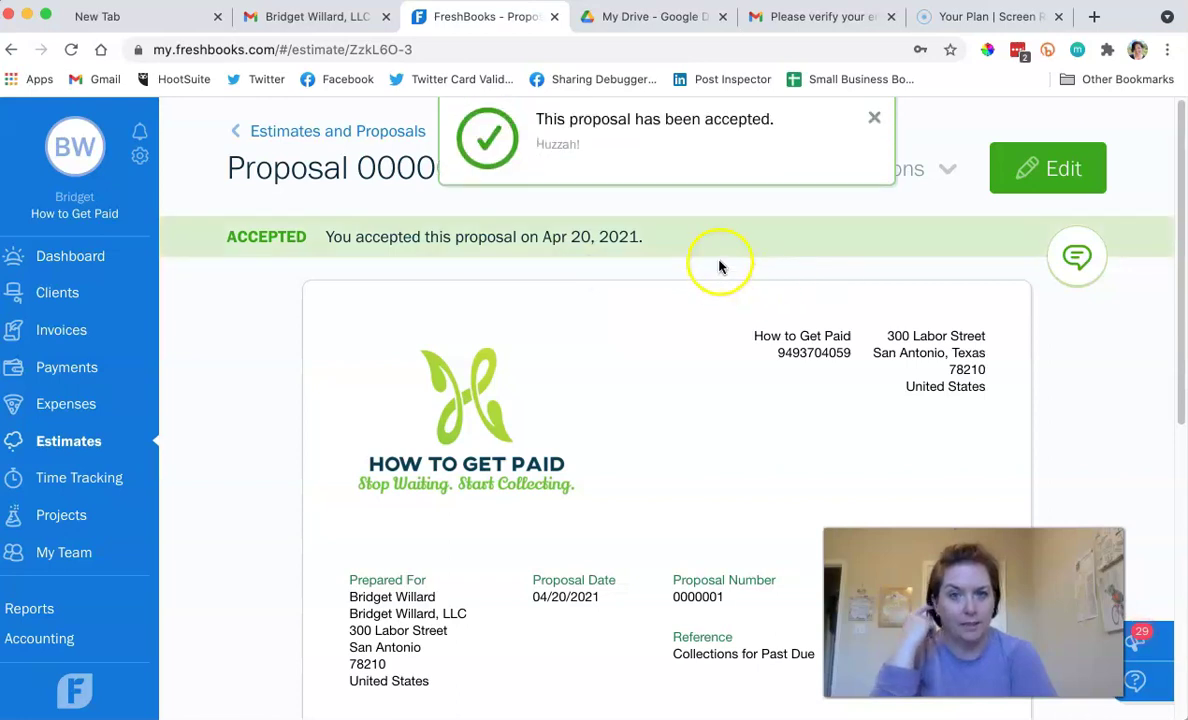
click(688, 256)
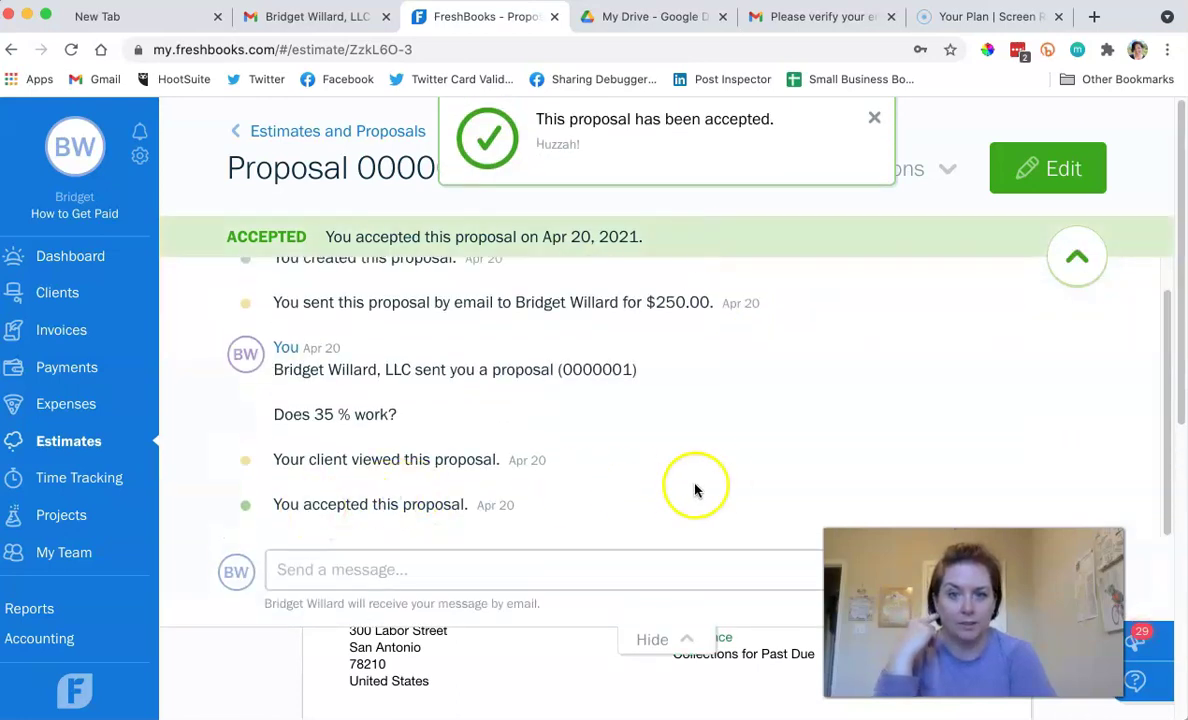
click(1073, 258)
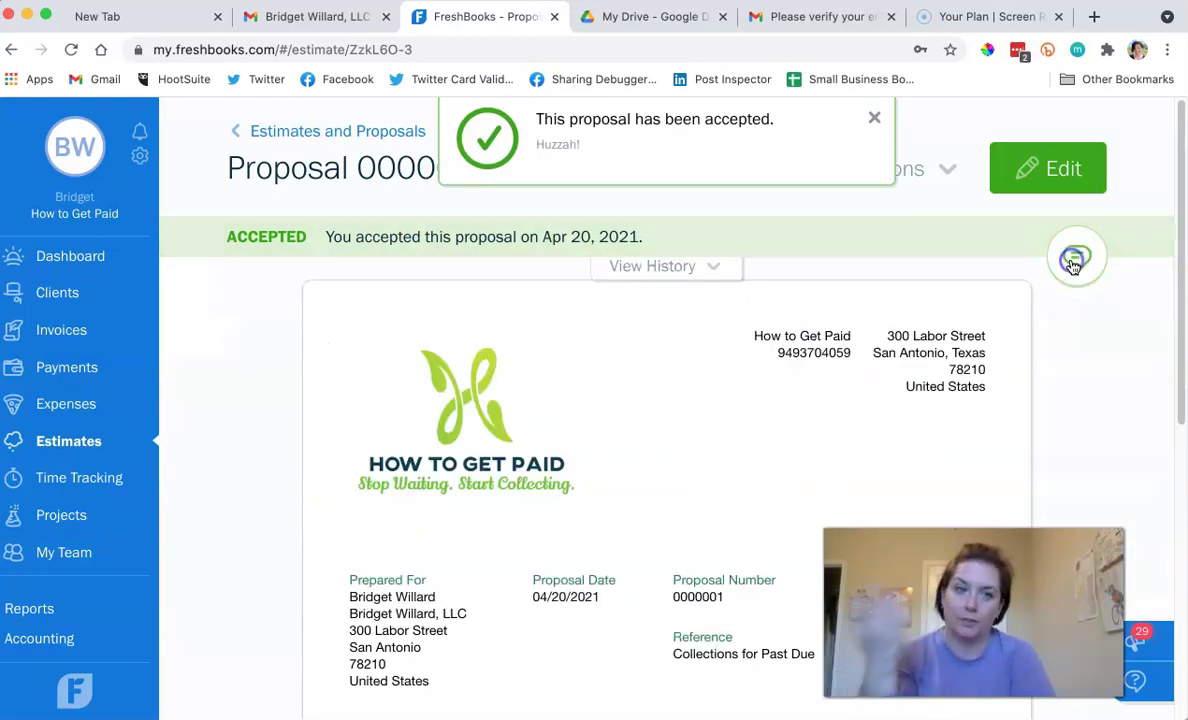
click(947, 172)
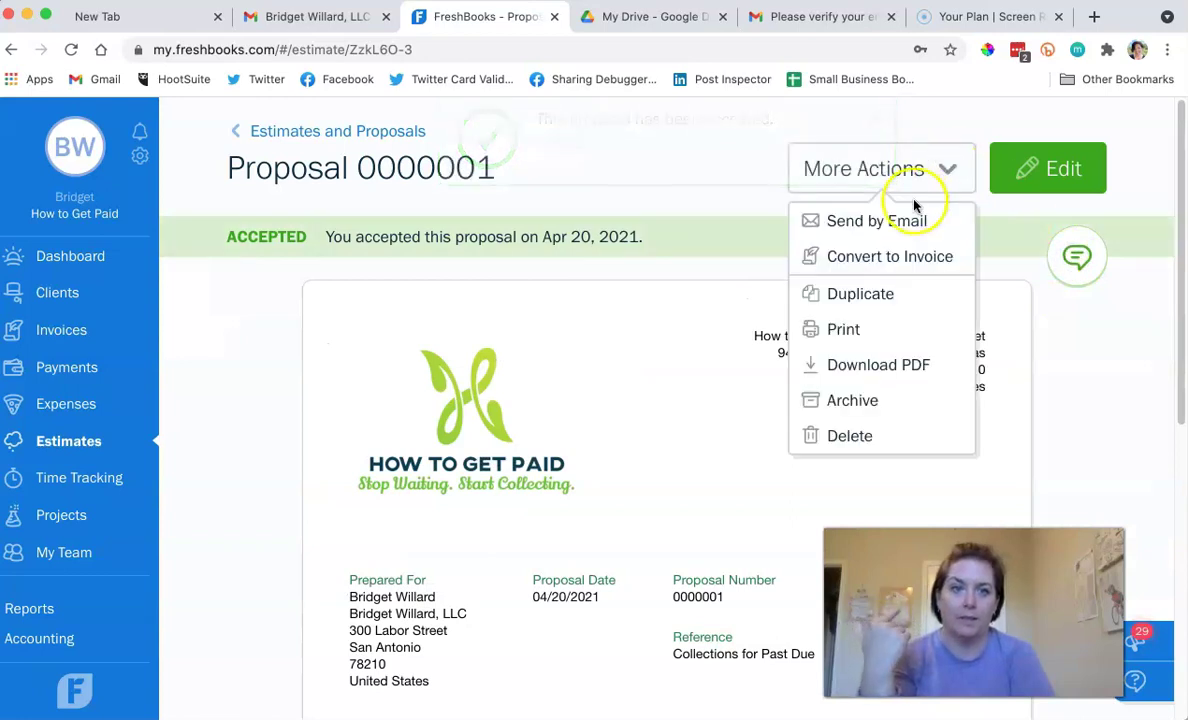
click(897, 257)
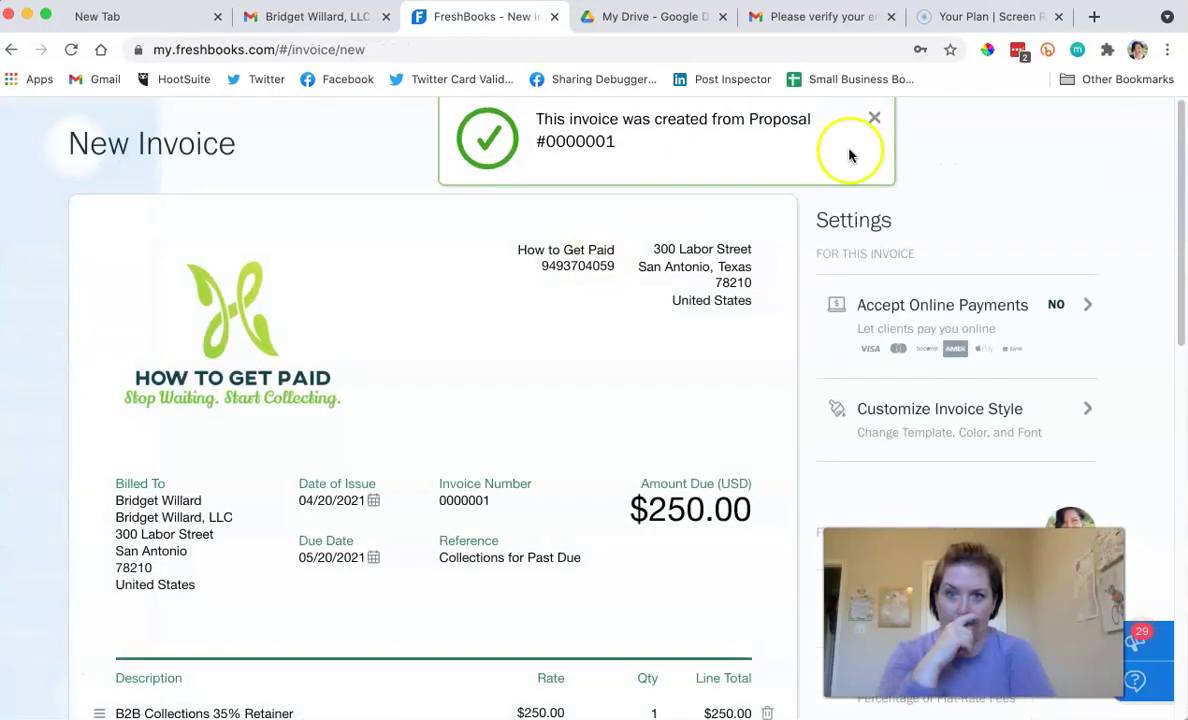
Set the invoice terms to '35% upon payment will be due. No refunds.'.
click(873, 117)
scroll(484, 482, down, 5)
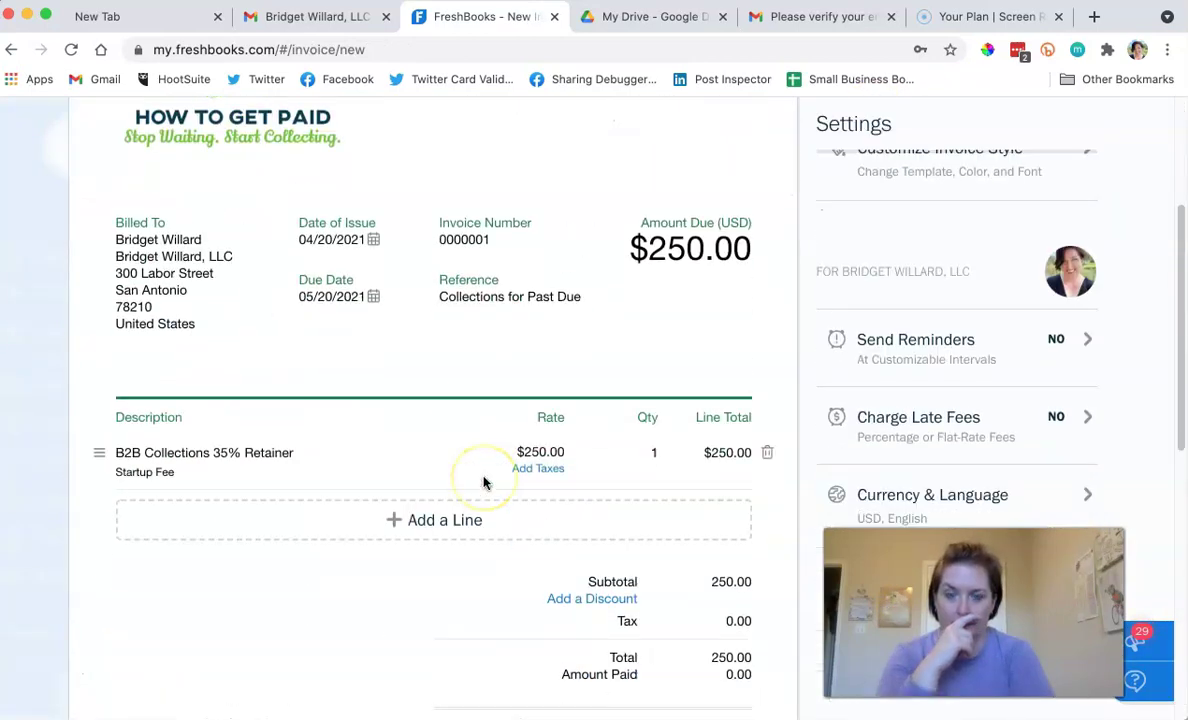
scroll(484, 482, down, 3)
click(137, 520)
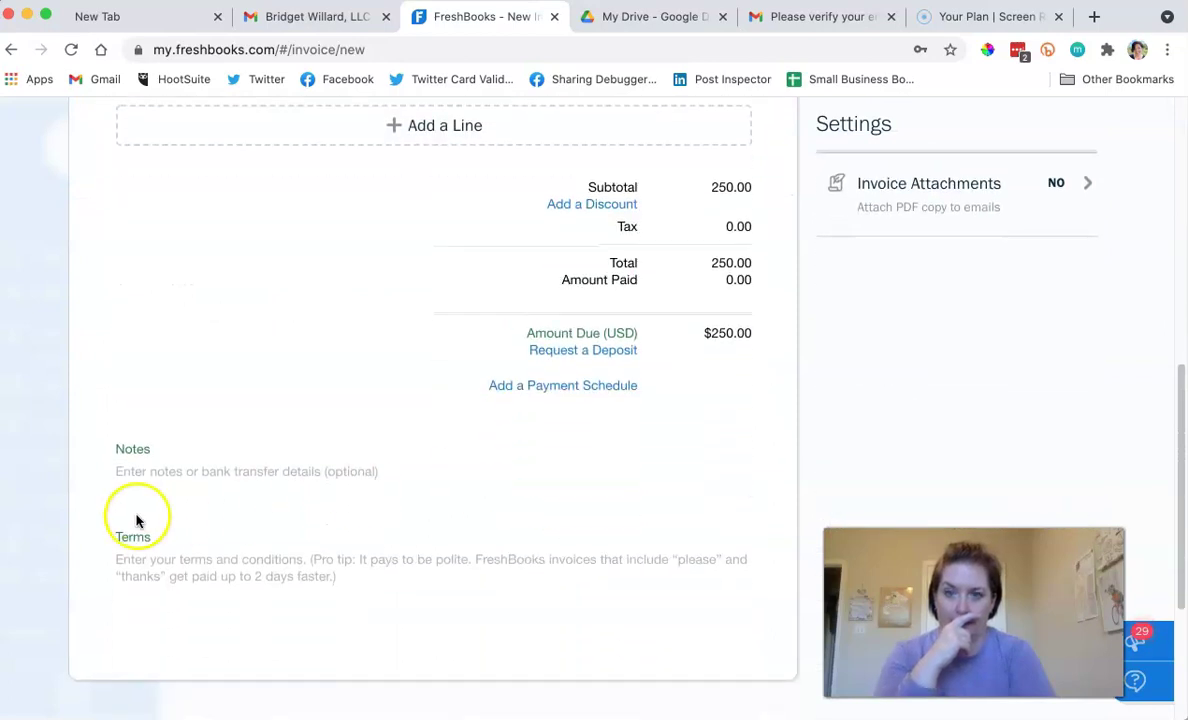
click(216, 561)
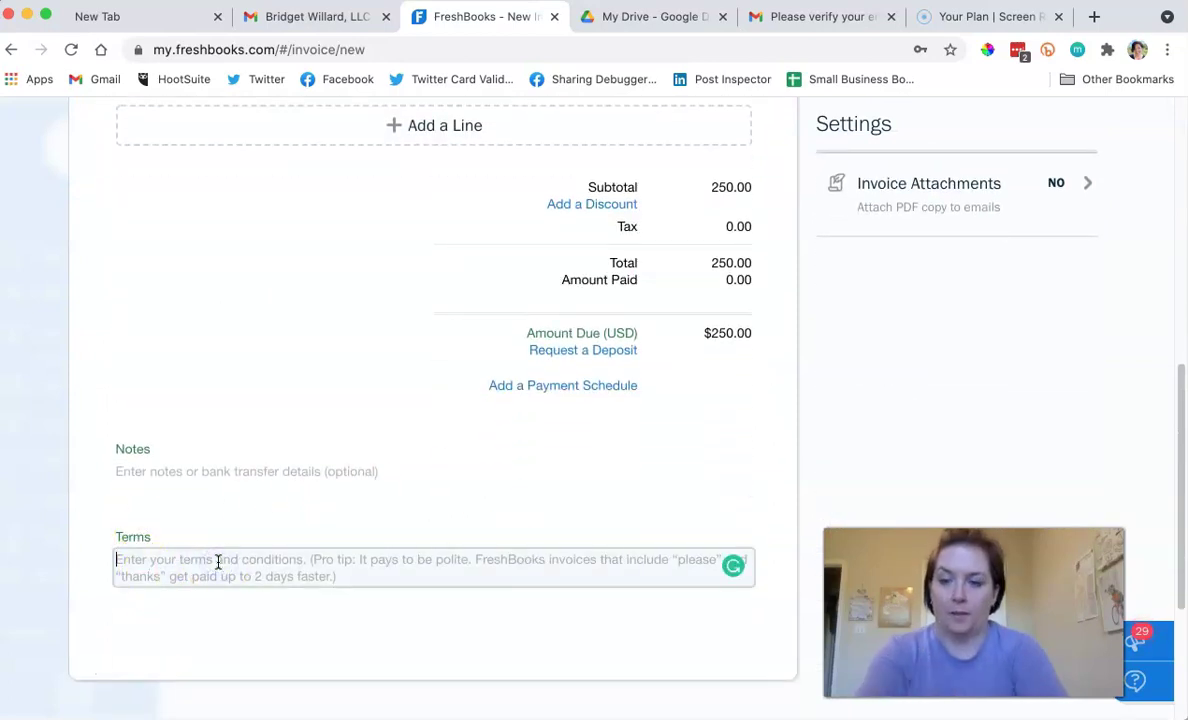
text(Prep)
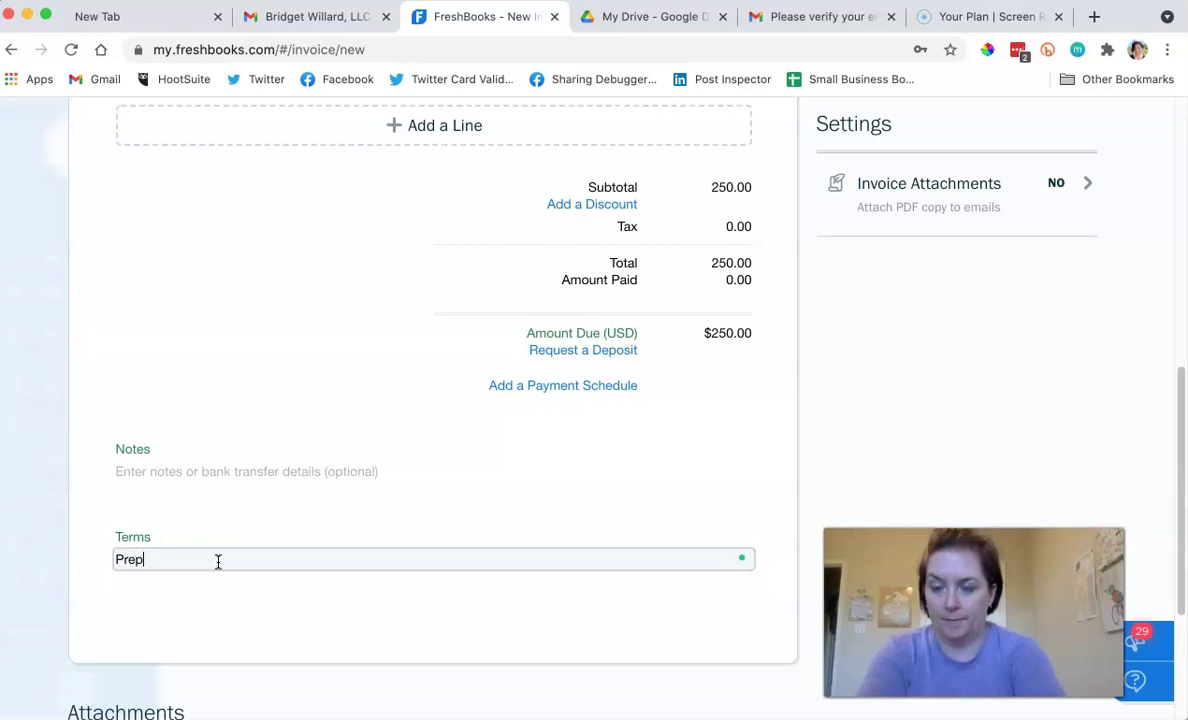
key(BackSpace)
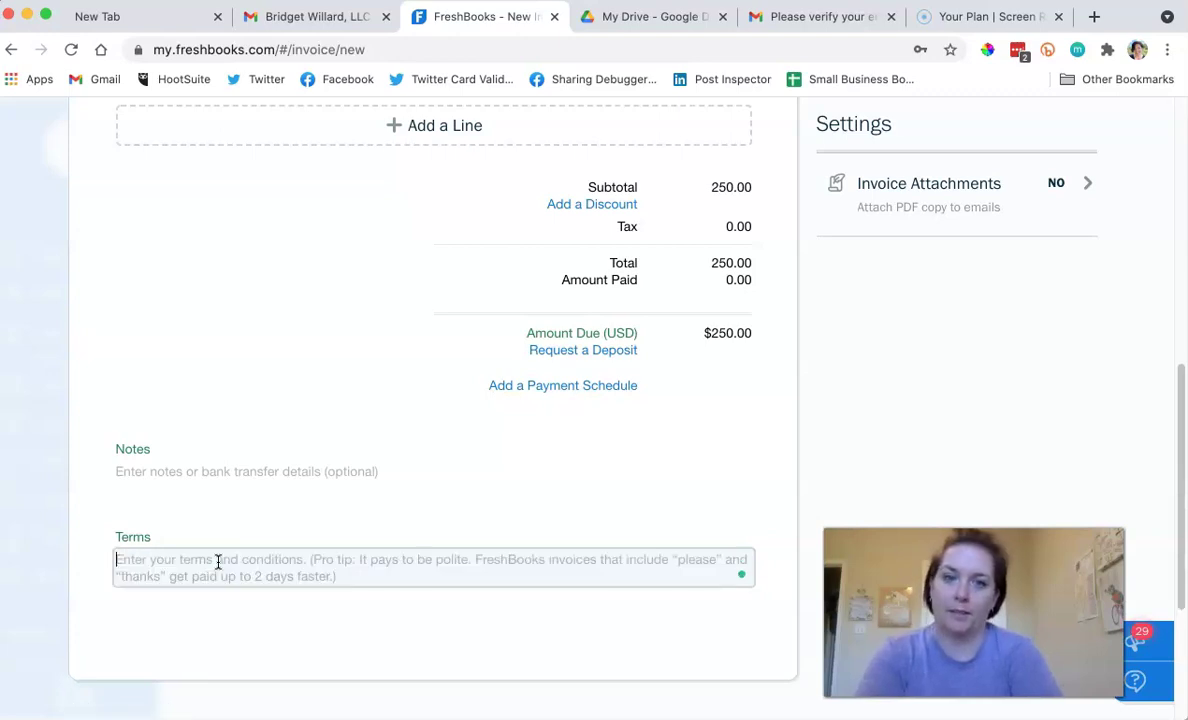
text(35)
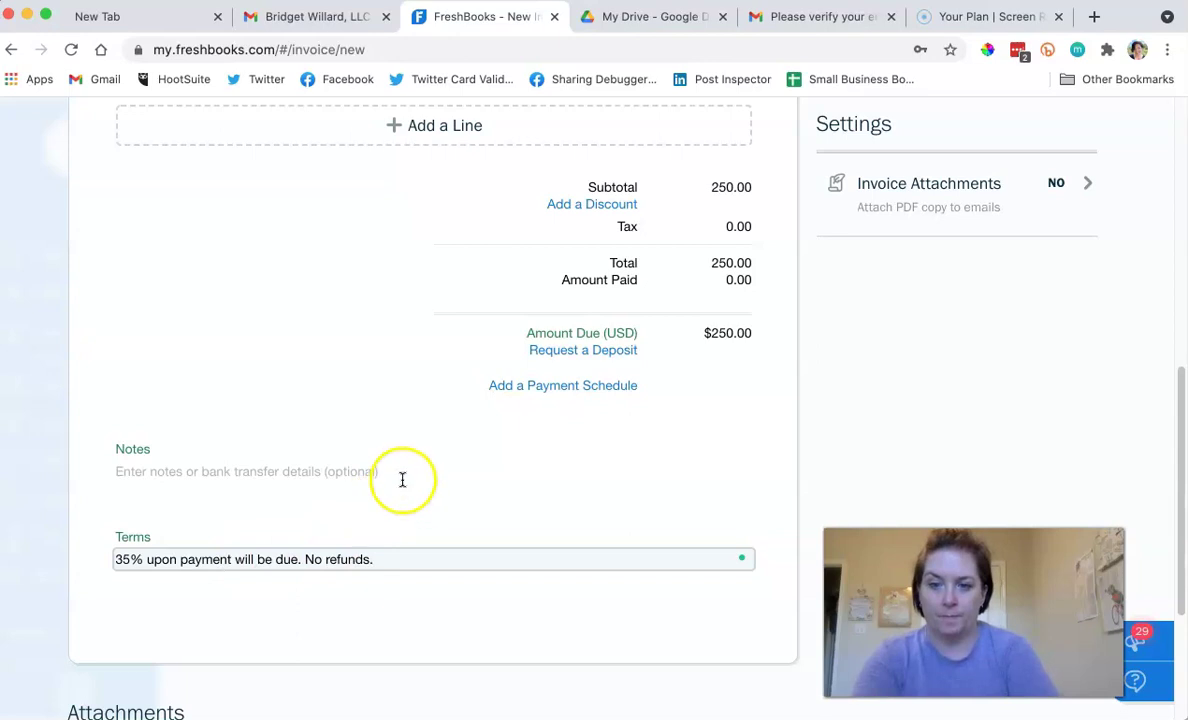
Start a thank-you note in the invoice's Notes field.
click(312, 467)
text(Thank you!)
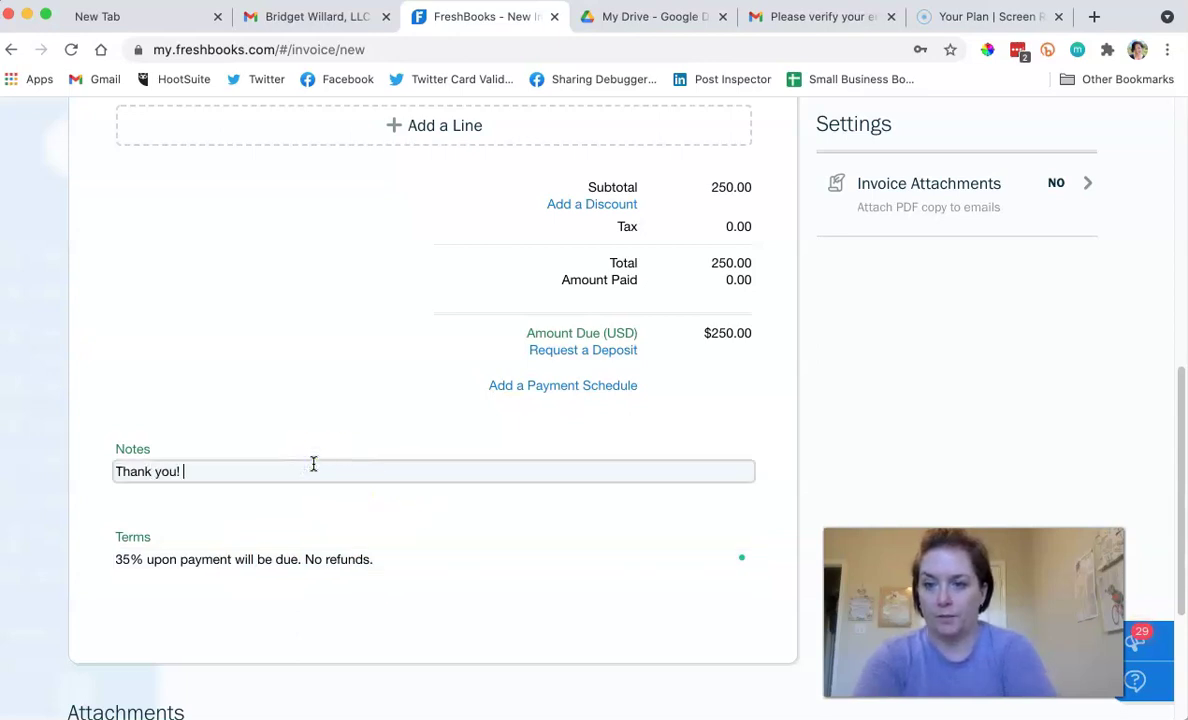
click(528, 540)
Expand Accept Online Payments, review FreshBooks Payments' 2.9% + 30¢ card fees, and begin setup.
scroll(528, 535, up, 10)
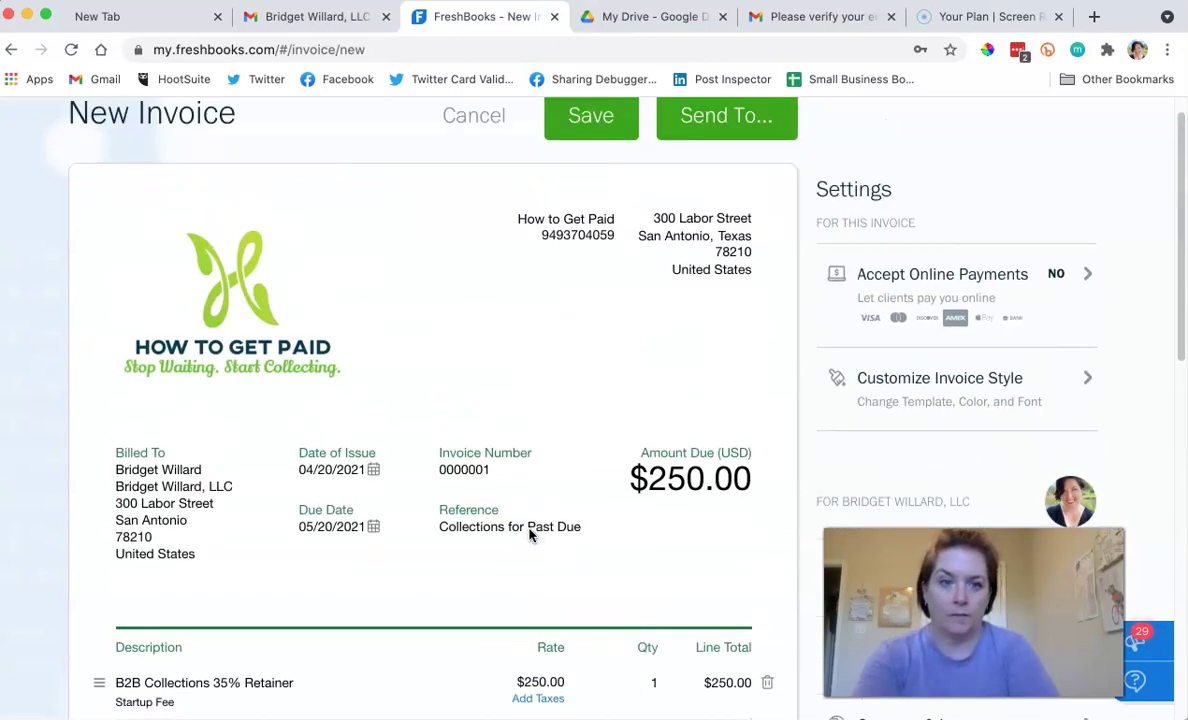
click(1085, 263)
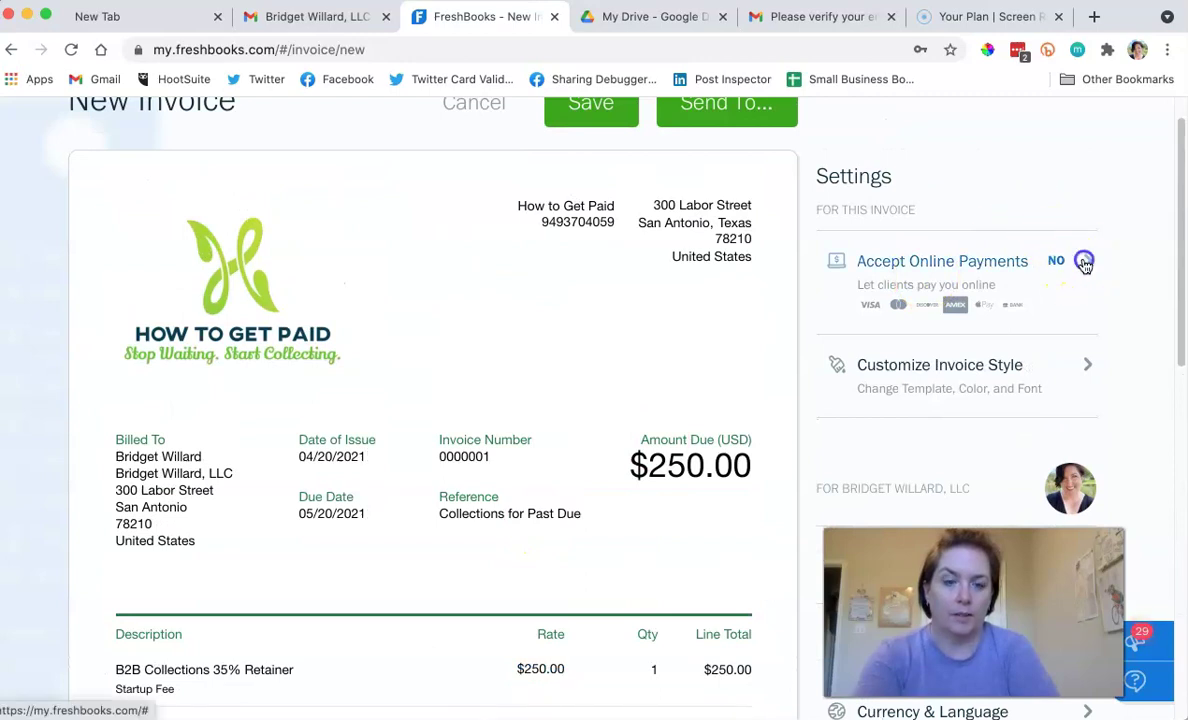
scroll(920, 305, down, 3)
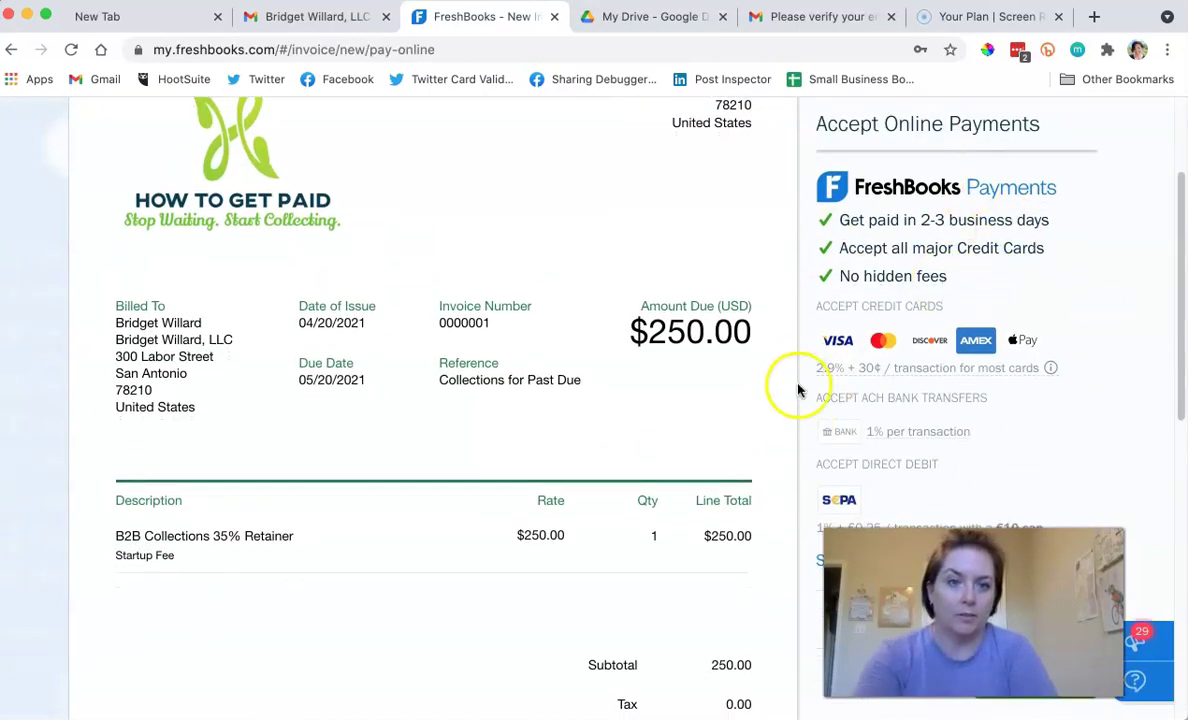
scroll(798, 389, down, 3)
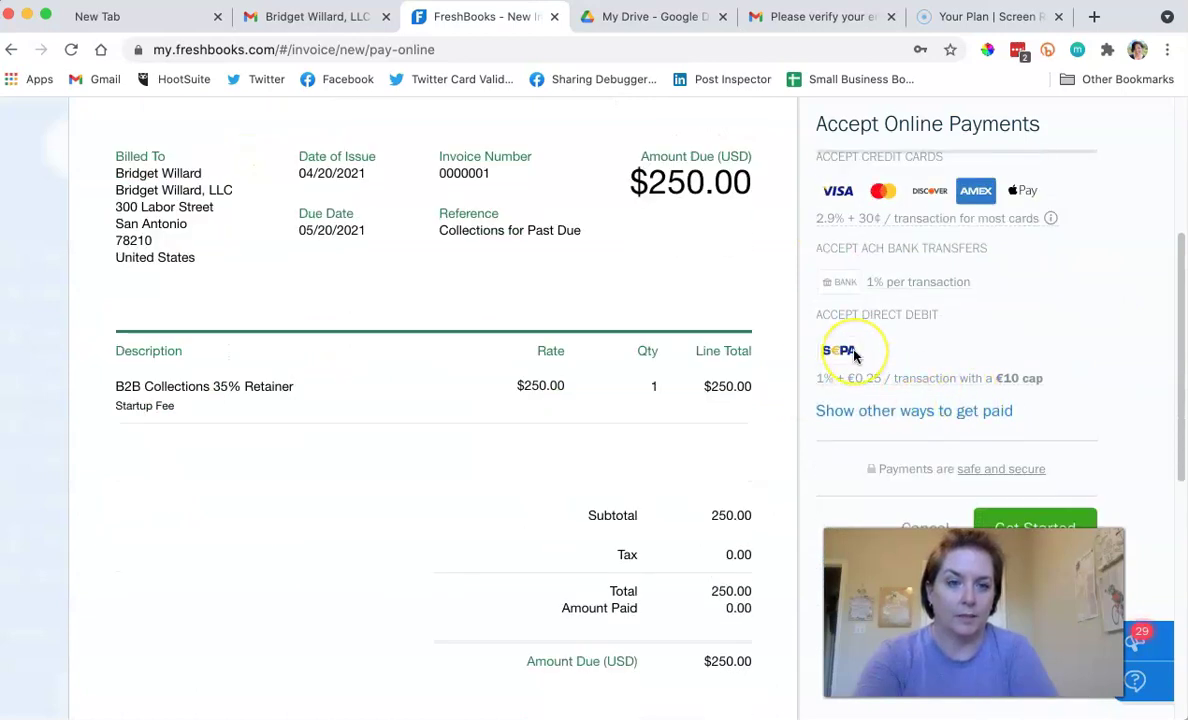
scroll(850, 345, down, 3)
click(1018, 383)
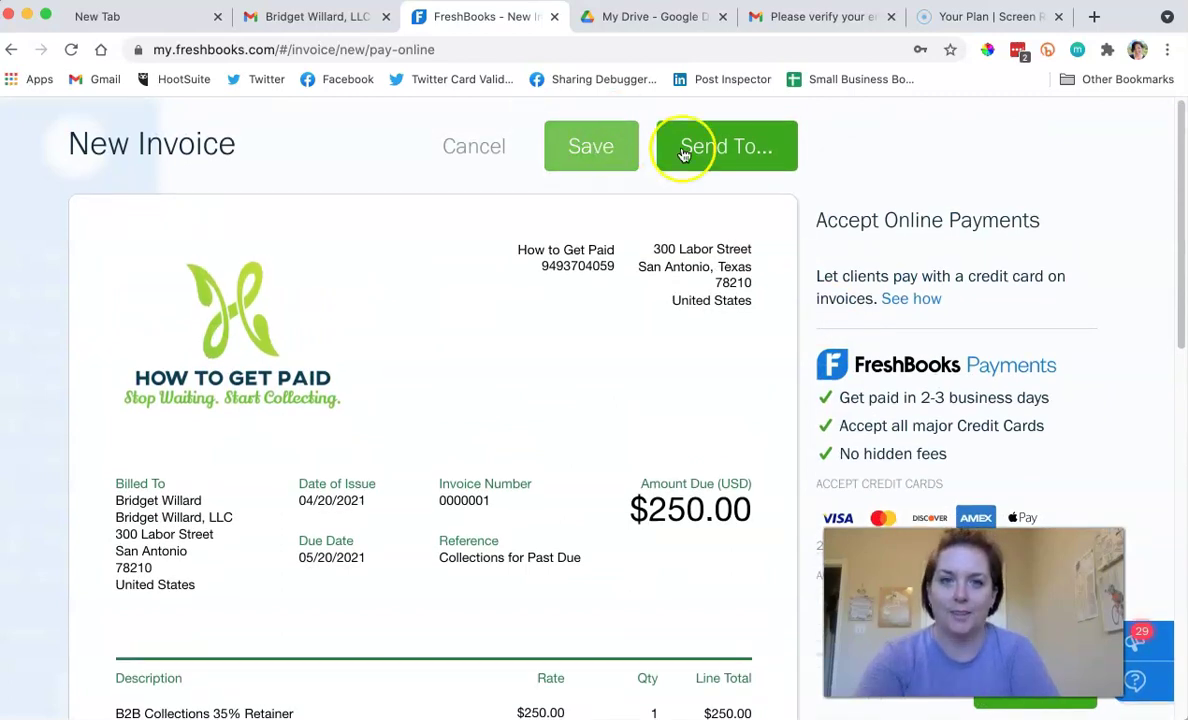
Enable online card payments, preview the email, and send invoice 0000001 for $250.00.
click(718, 155)
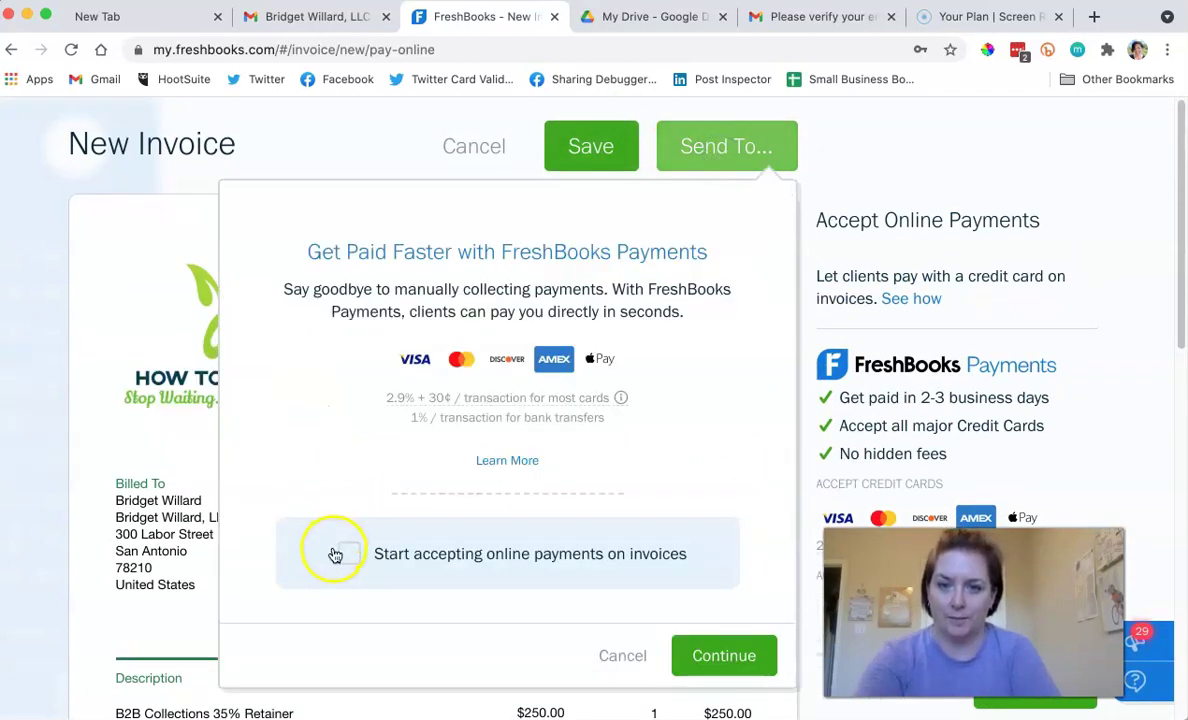
click(695, 640)
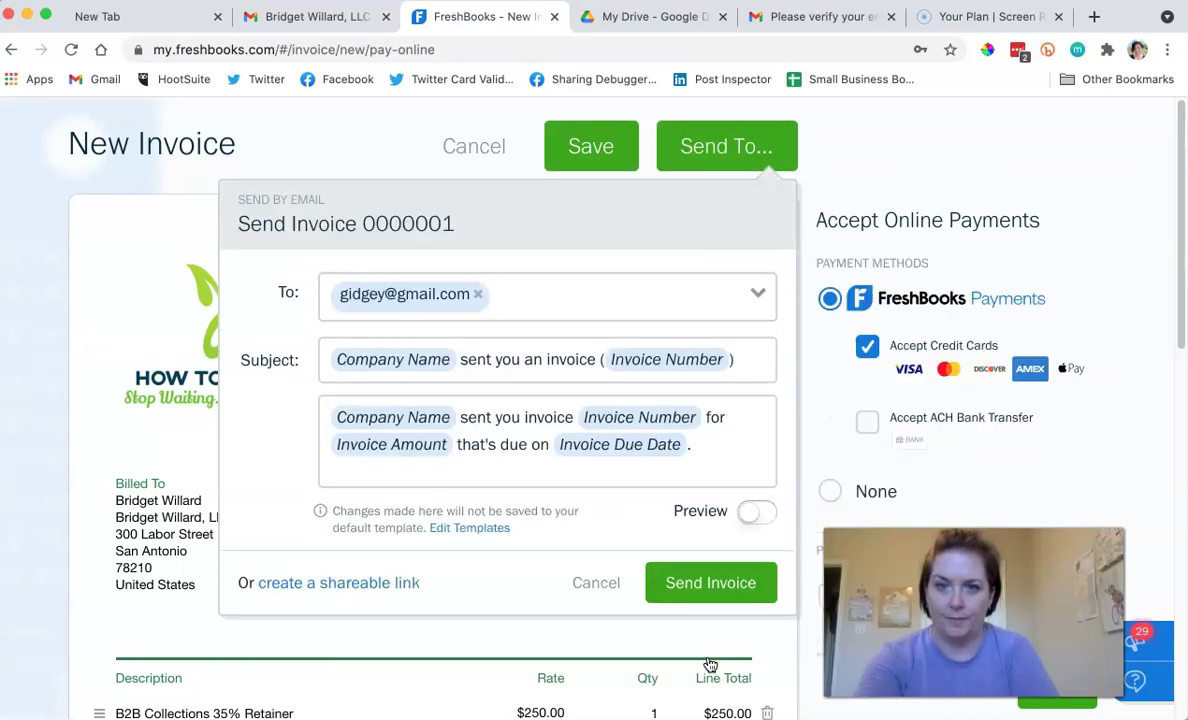
click(752, 514)
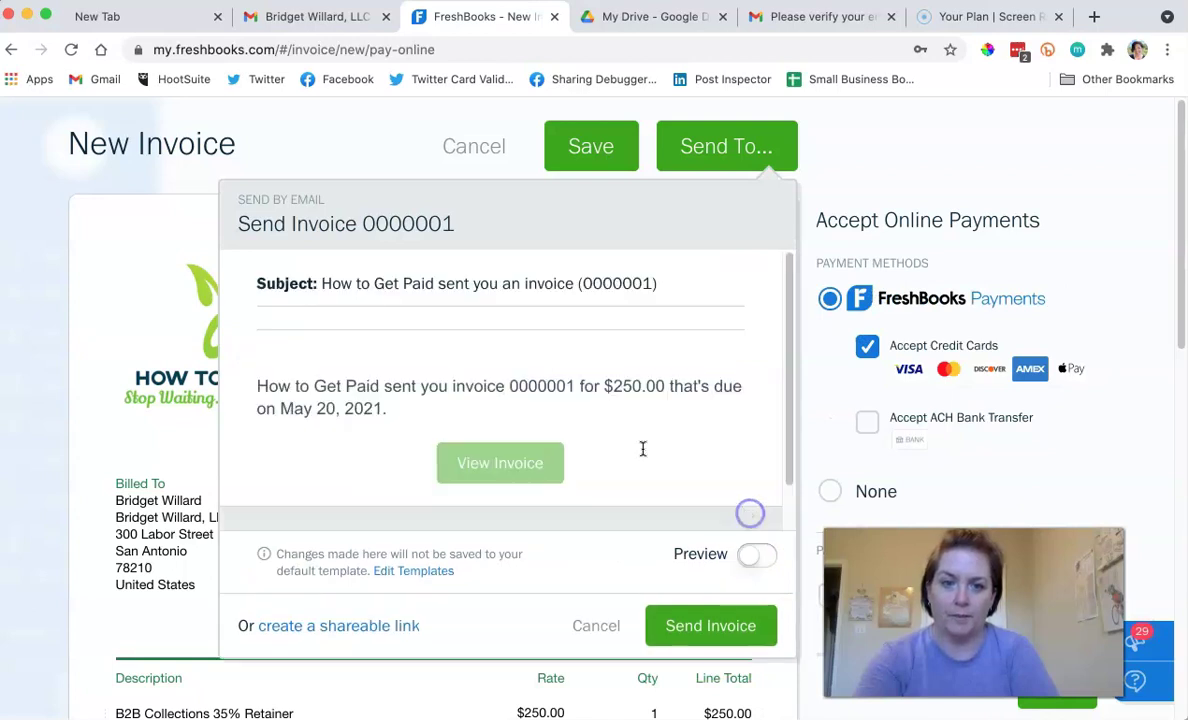
scroll(597, 440, down, 3)
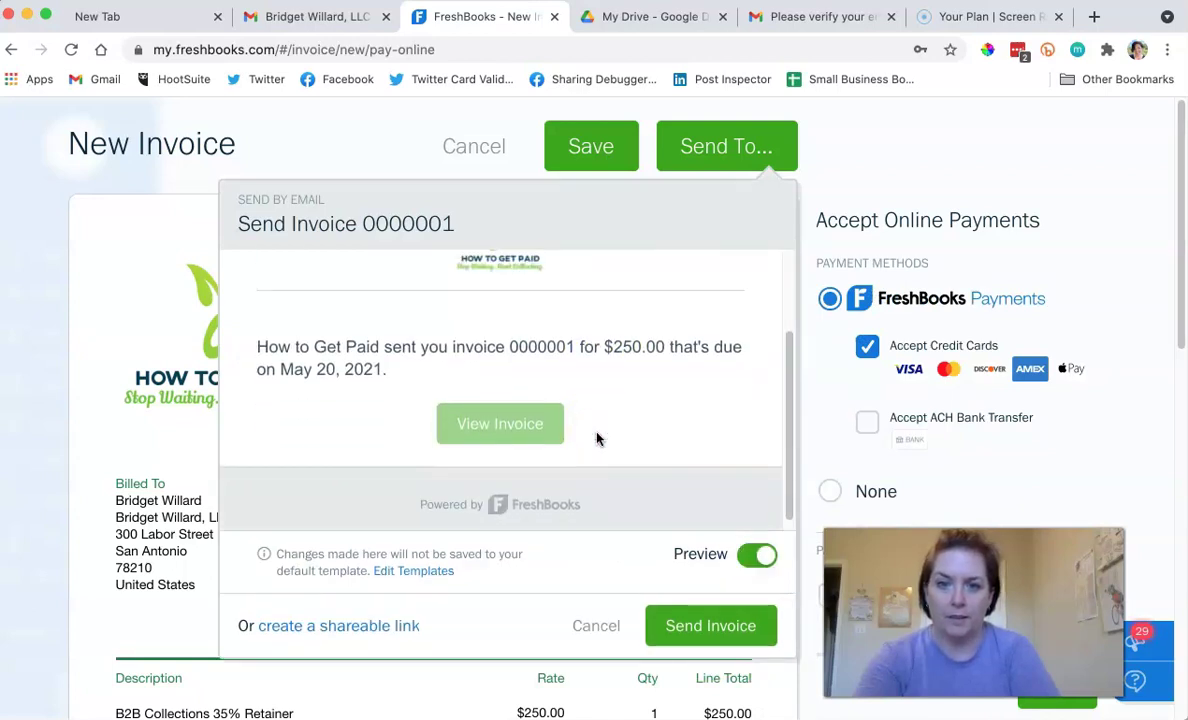
scroll(599, 440, up, 2)
click(687, 626)
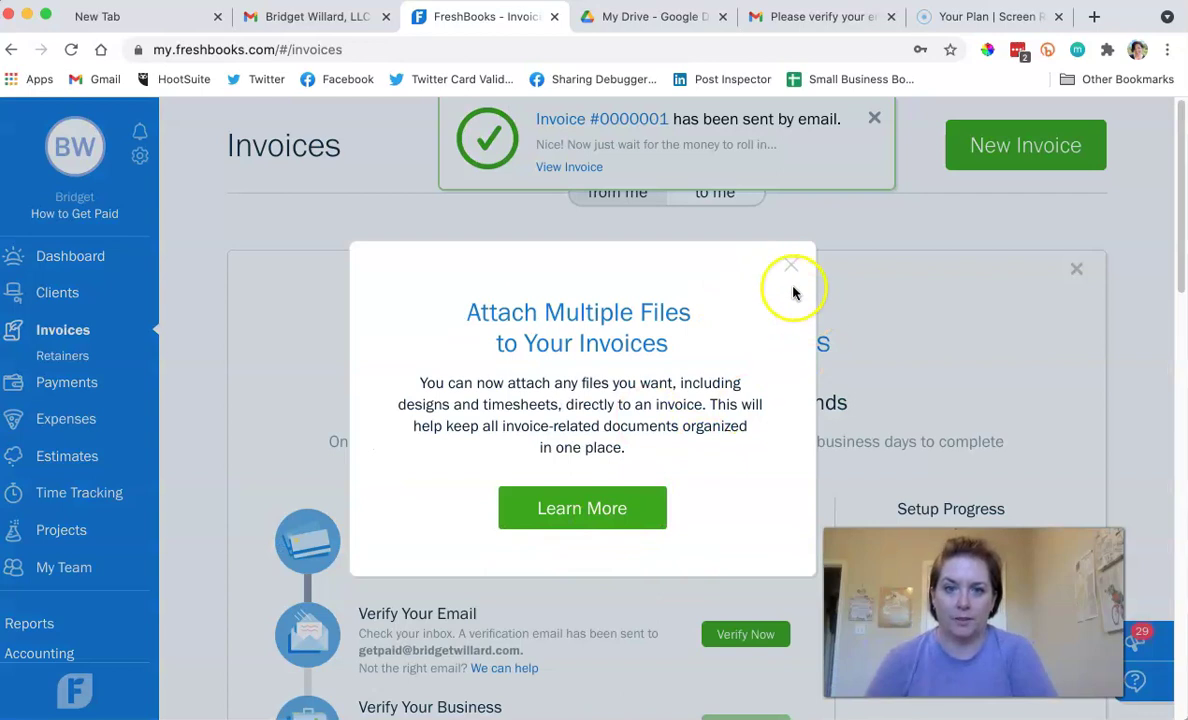
Dismiss the attach-files notice and open the sent invoice's history to confirm sending.
click(792, 266)
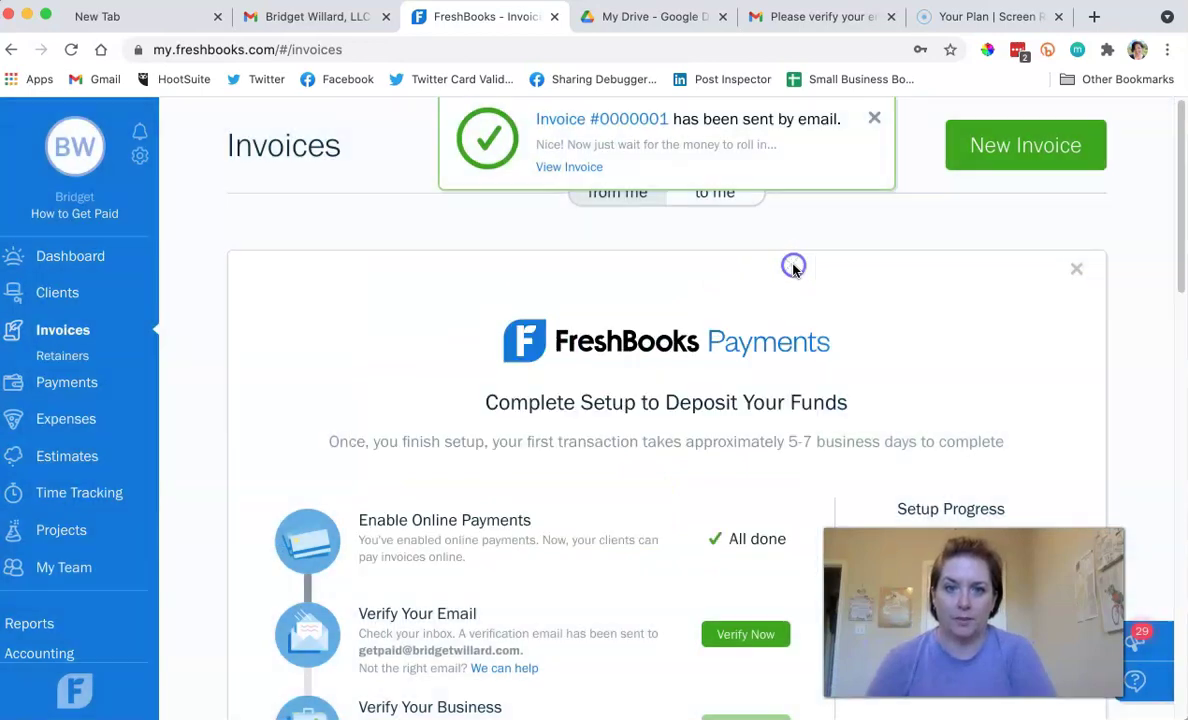
click(570, 168)
click(570, 244)
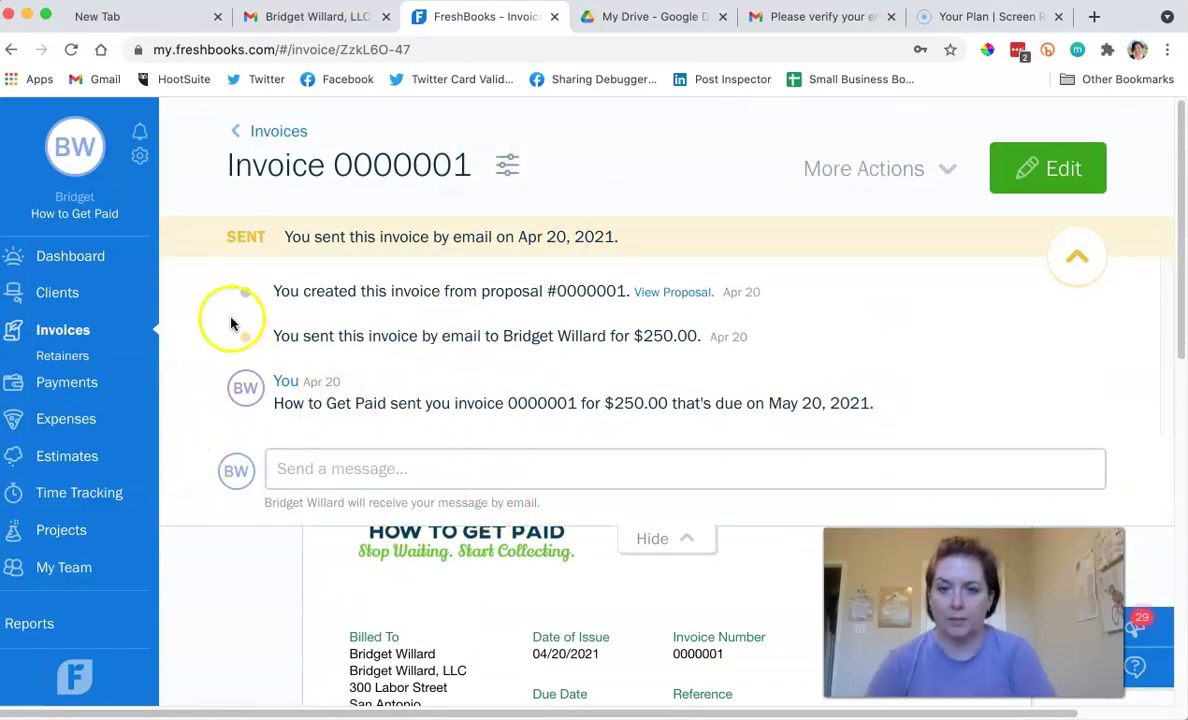
Go to the Dashboard to see $250 outstanding with nothing overdue.
click(73, 263)
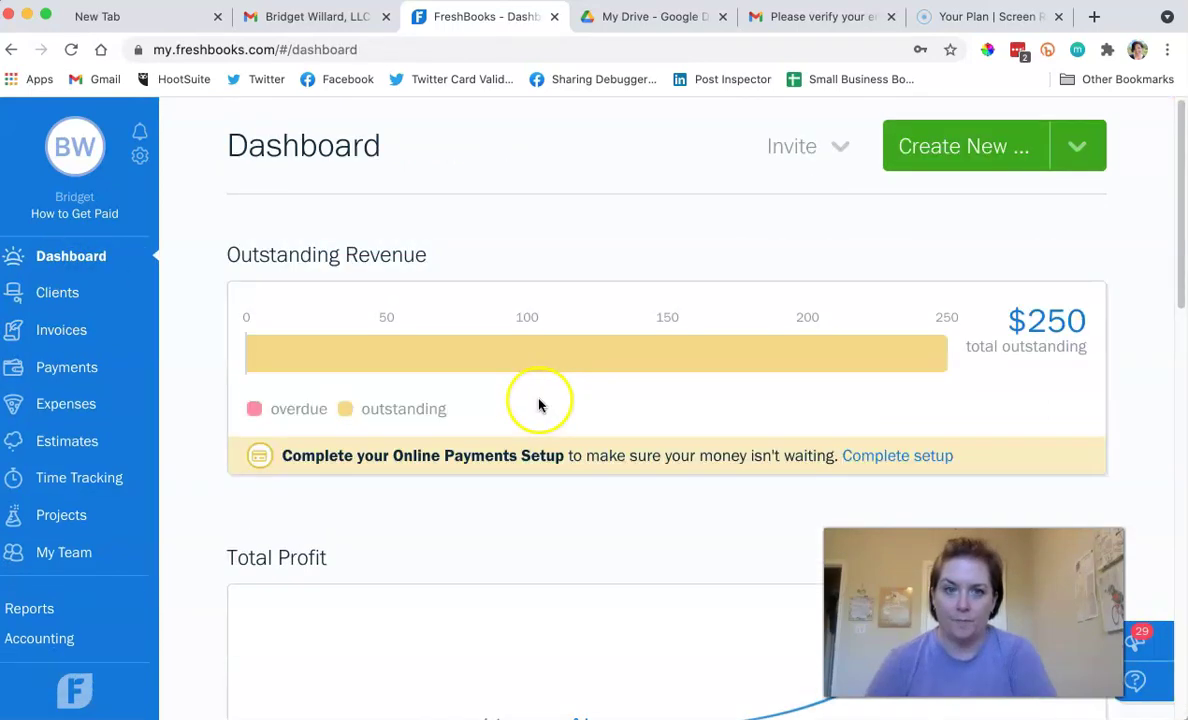
mouse_move(1029, 345)
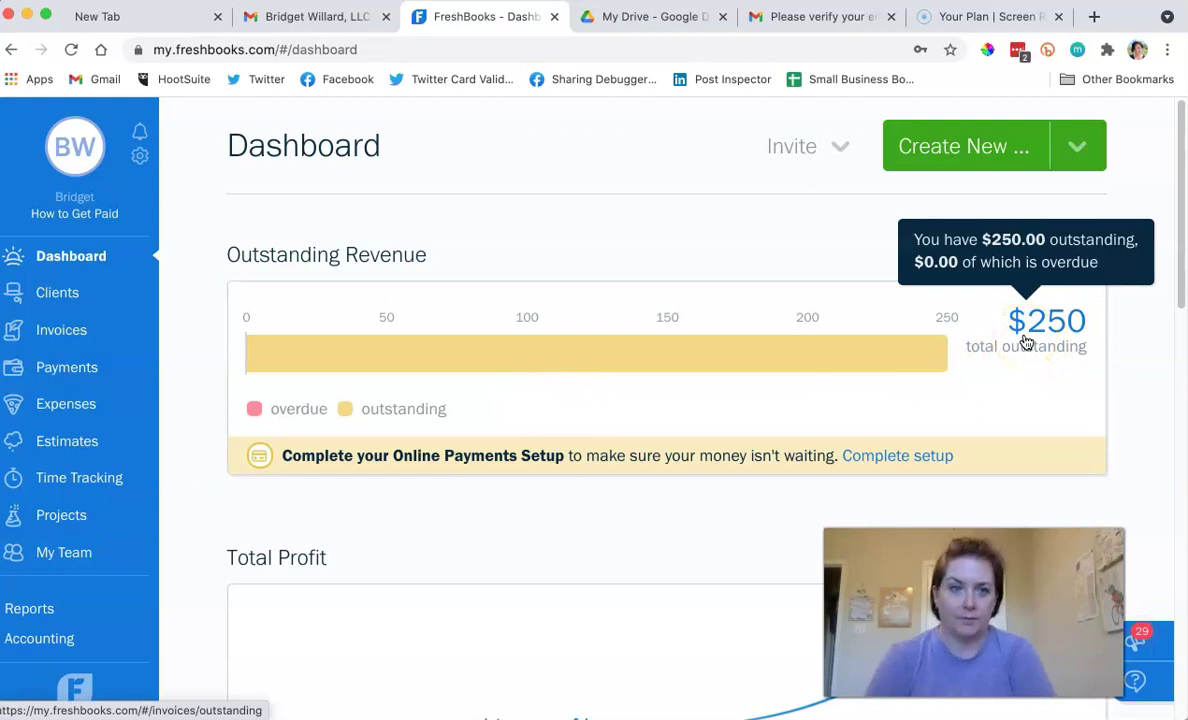
scroll(668, 403, down, 10)
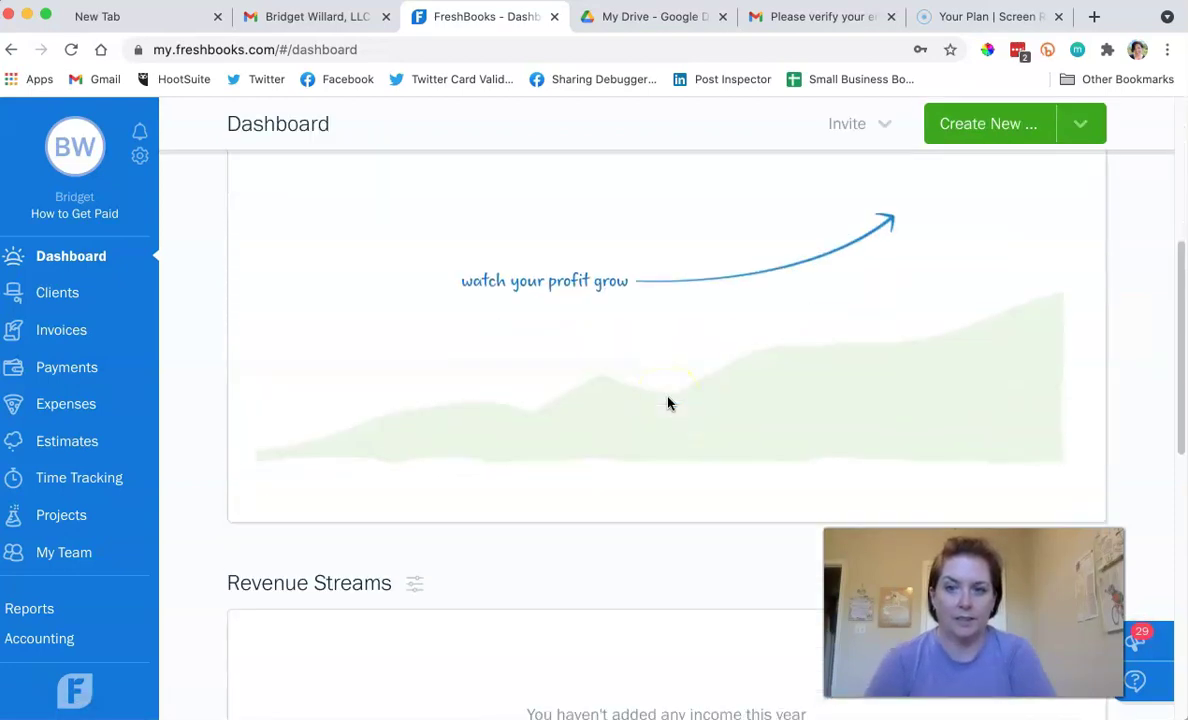
scroll(668, 403, down, 5)
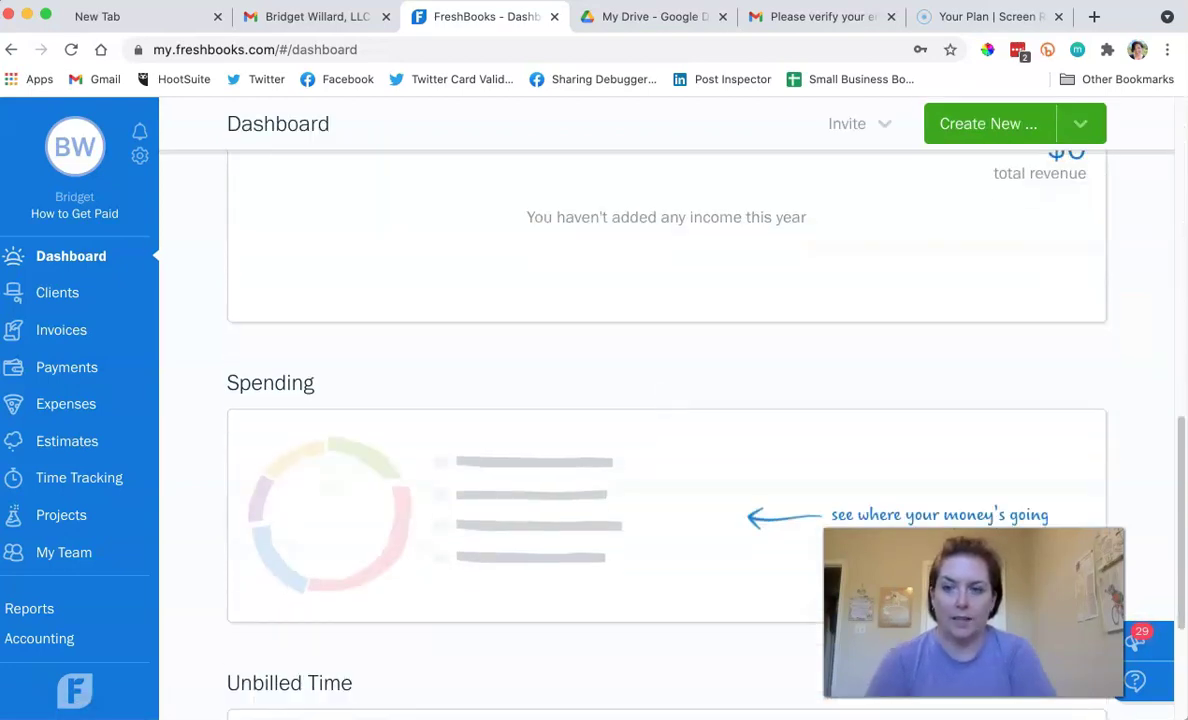
click(66, 404)
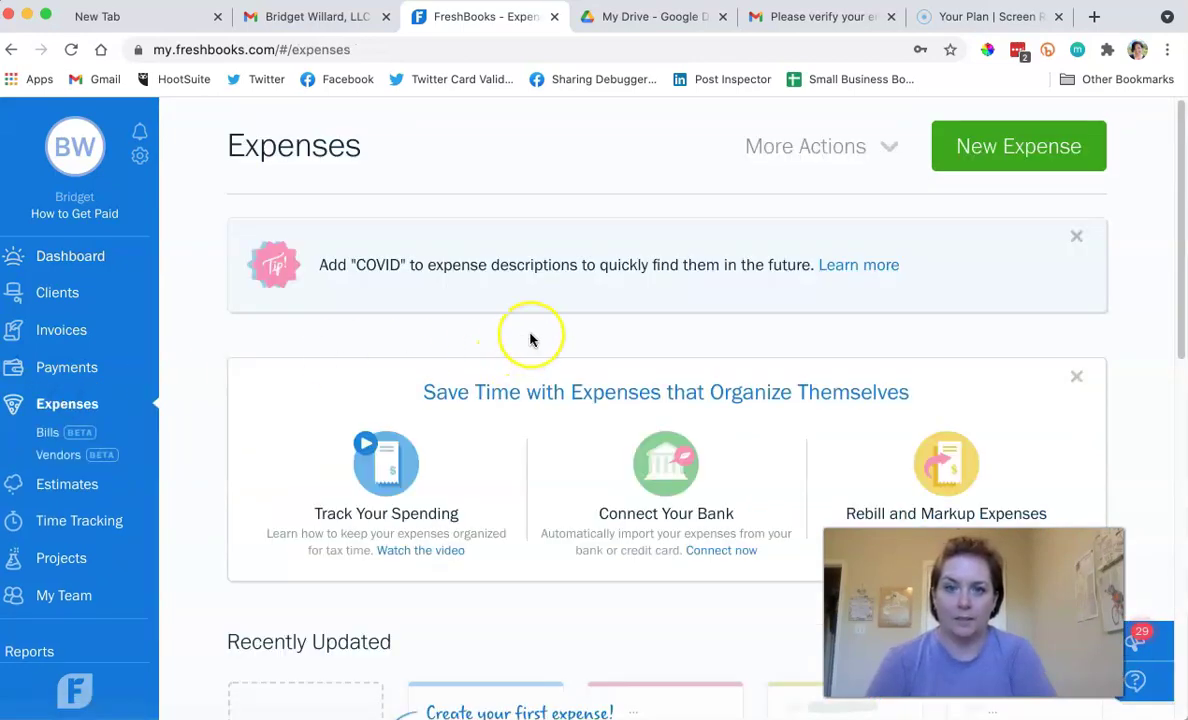
scroll(530, 337, down, 8)
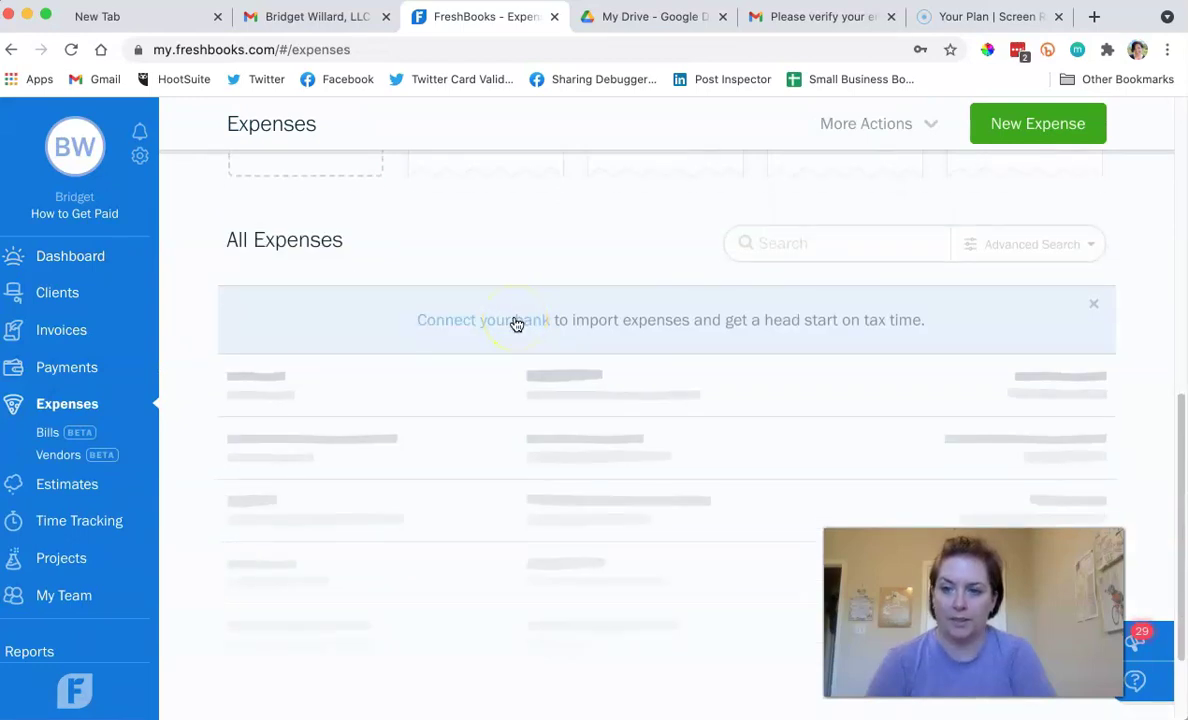
click(74, 372)
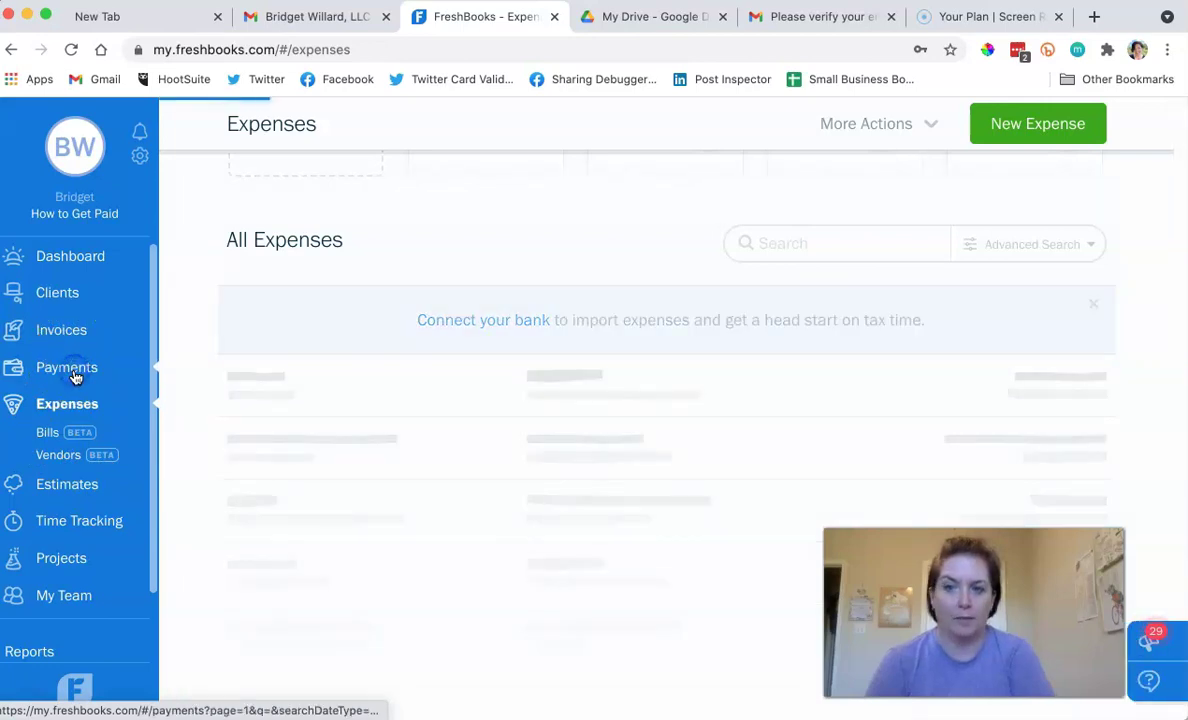
click(86, 258)
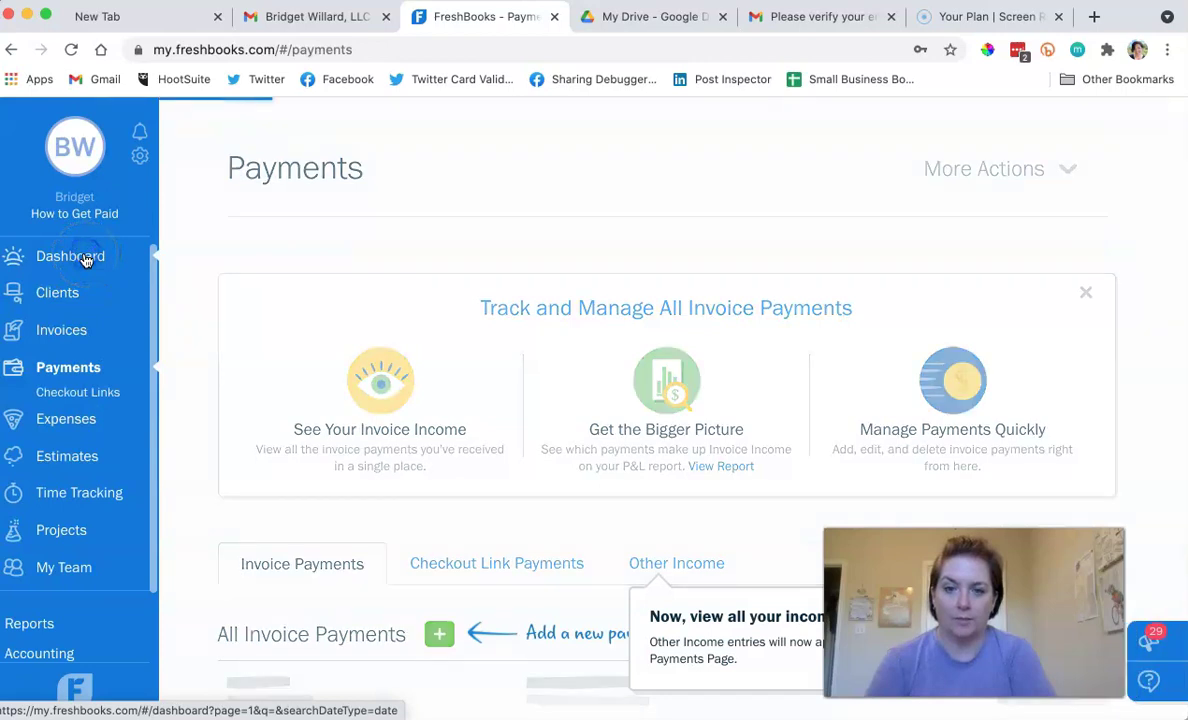
scroll(601, 360, down, 3)
scroll(601, 360, down, 5)
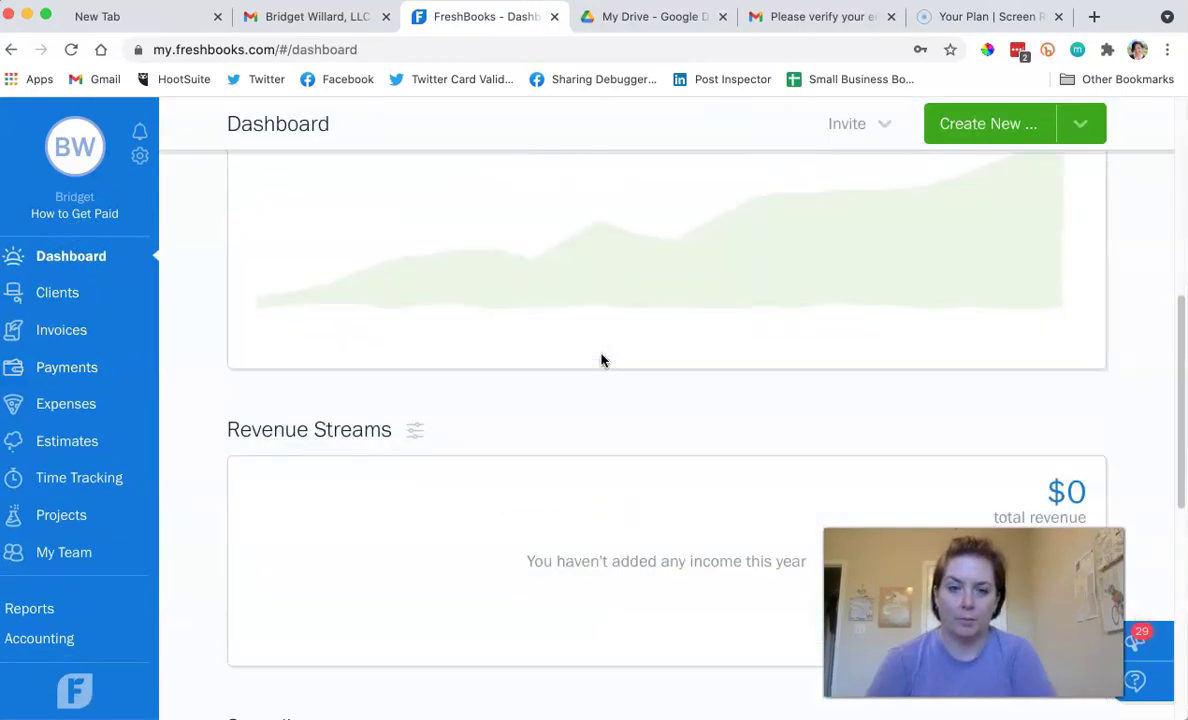